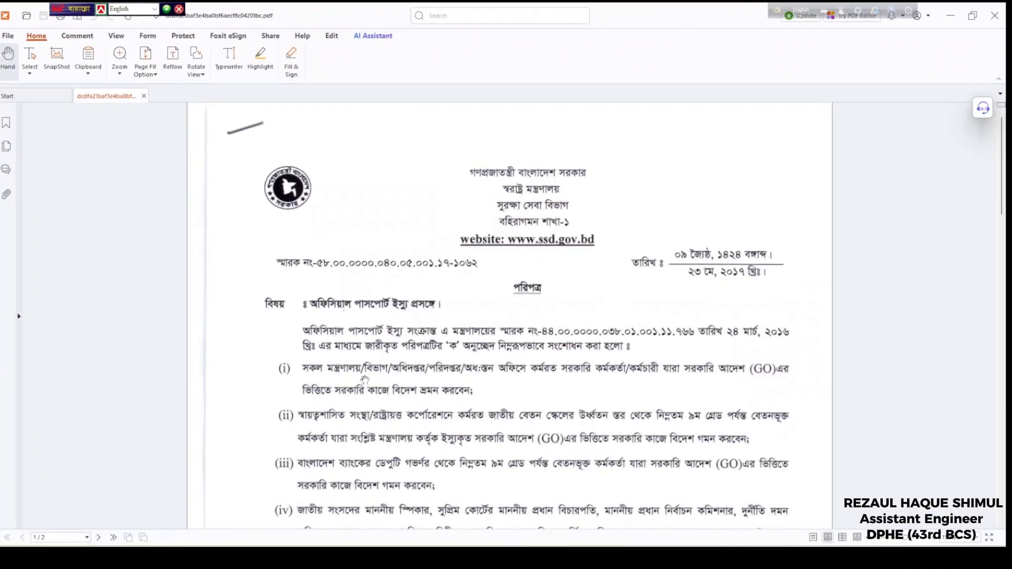
Read the Bengali circular in Foxit through clauses (iii)–(vii) down to the signature at the page bottom
scroll(365, 380, down, 1)
scroll(365, 379, up, 1)
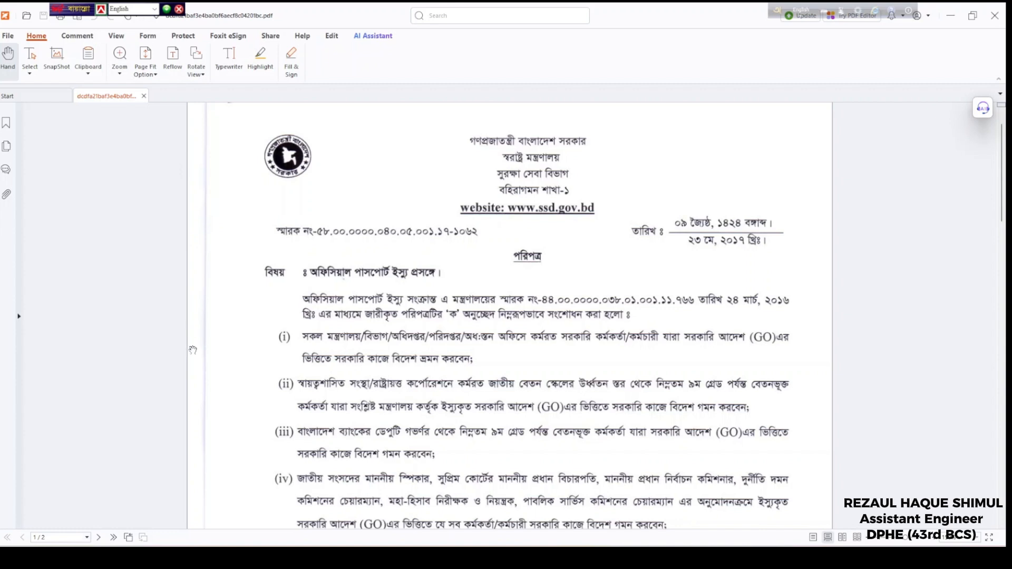
scroll(493, 442, down, 3)
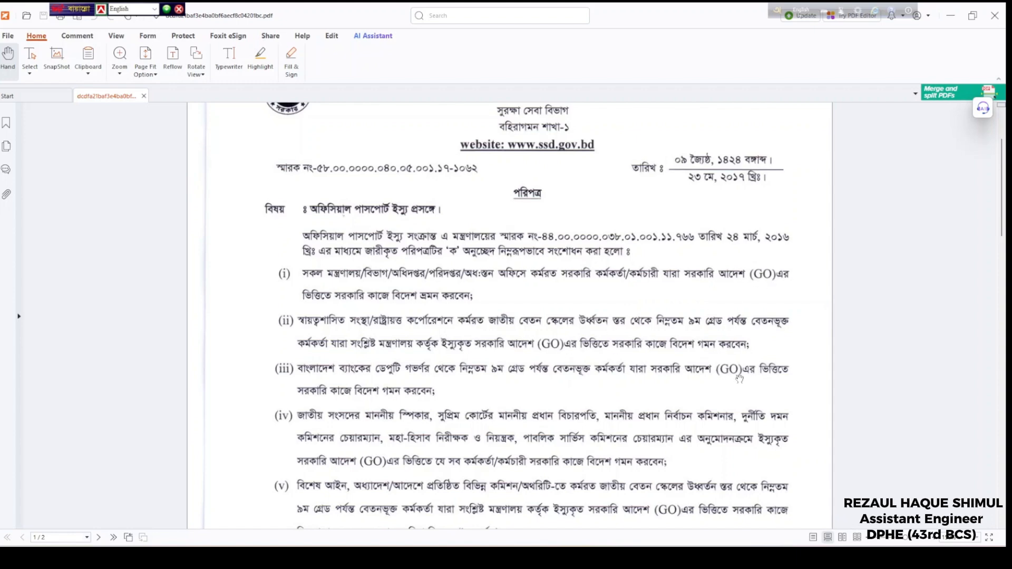
scroll(611, 429, down, 3)
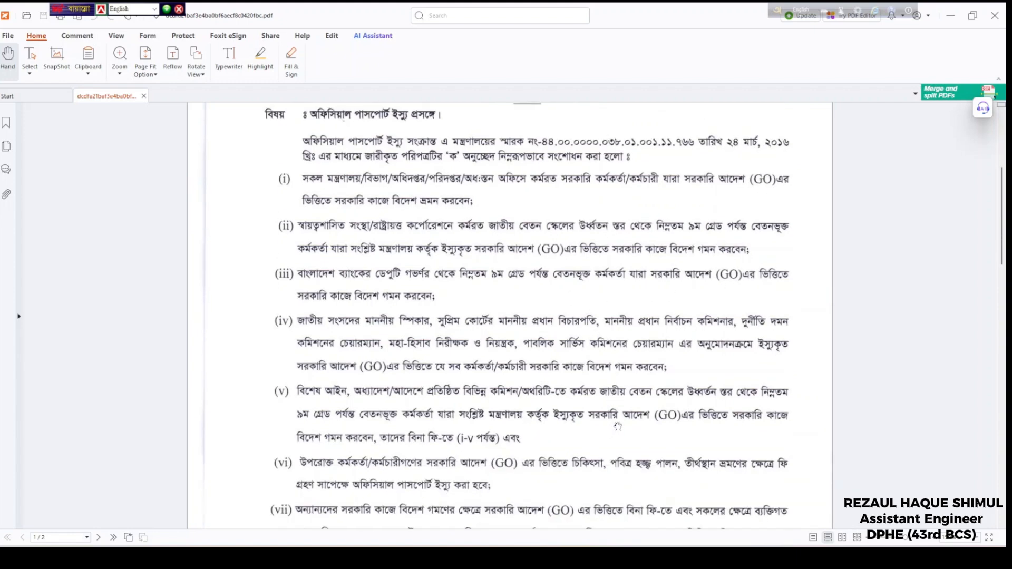
scroll(617, 427, down, 2)
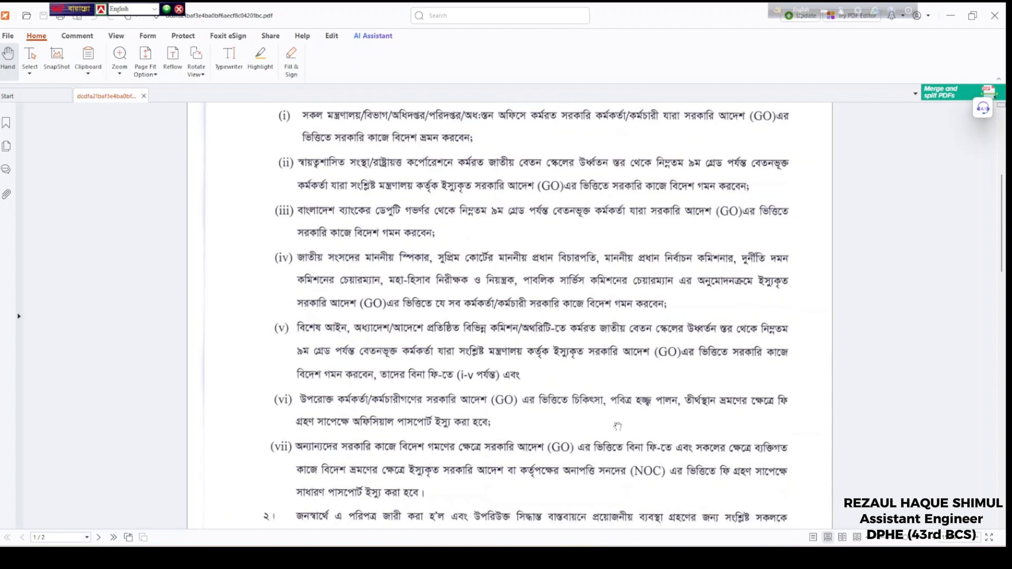
scroll(375, 308, down, 2)
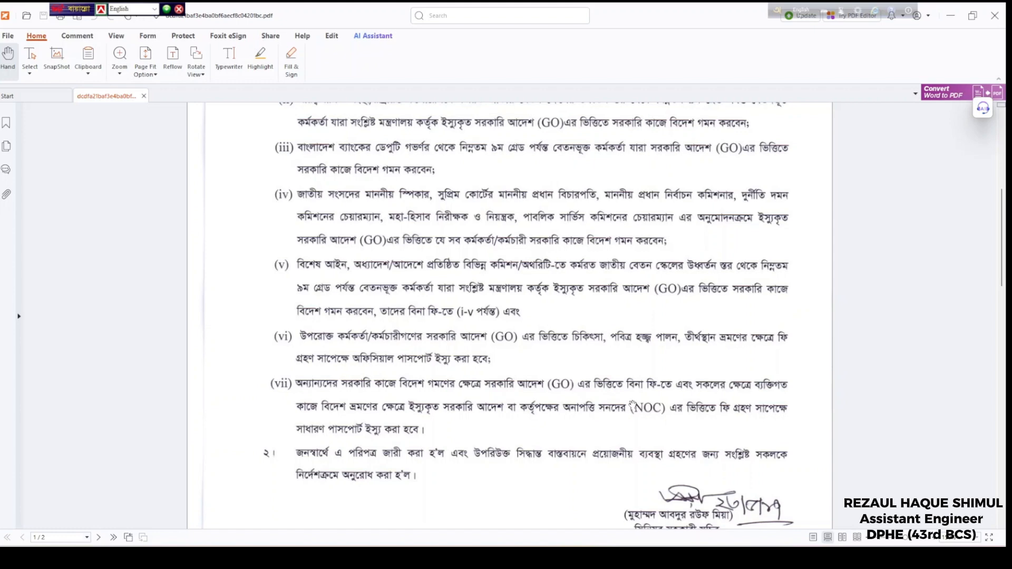
Minimize Foxit and expand the full navigation menu on dip.gov.bd in Chrome
click(950, 22)
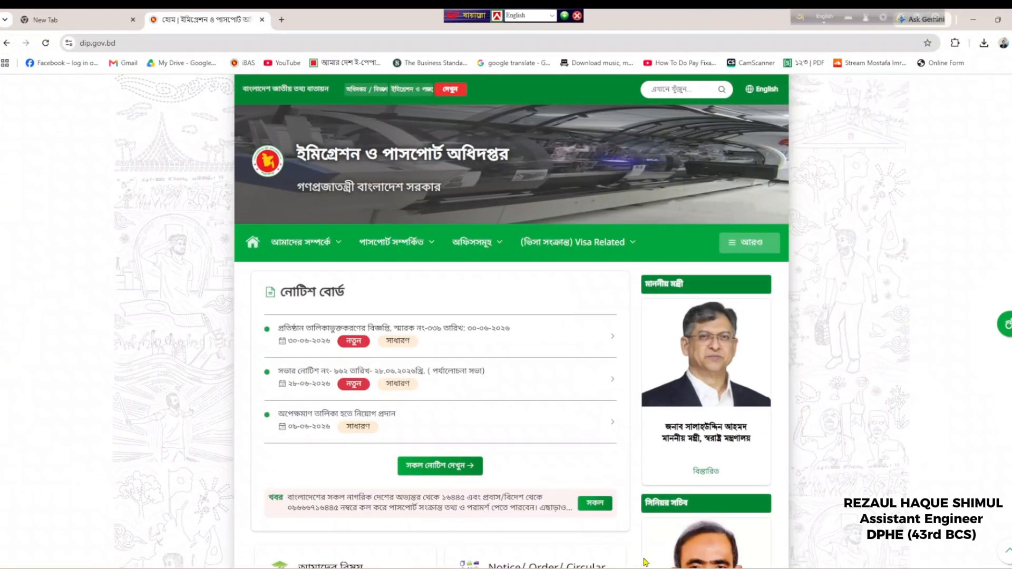
click(124, 45)
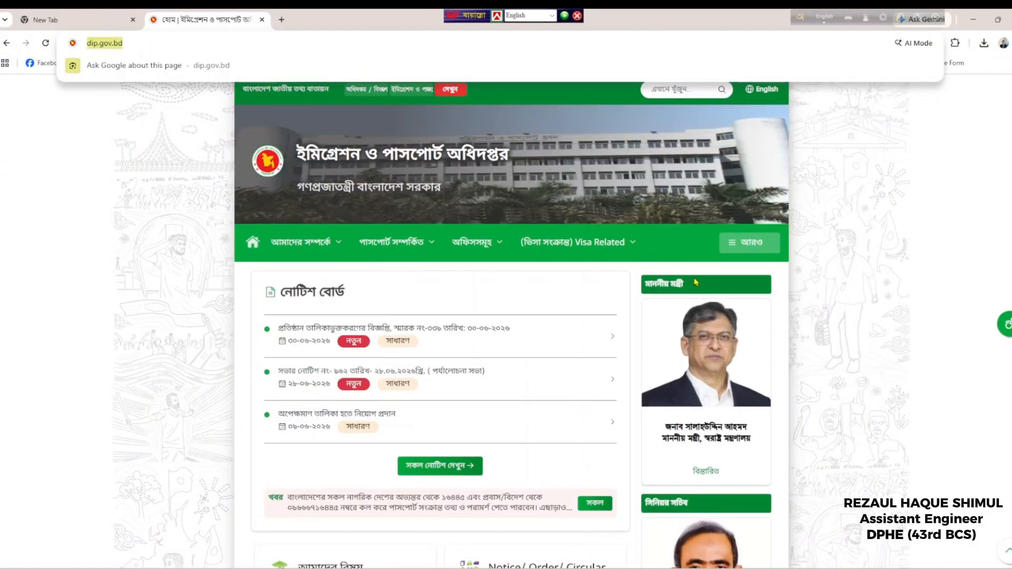
click(762, 247)
scroll(485, 321, down, 3)
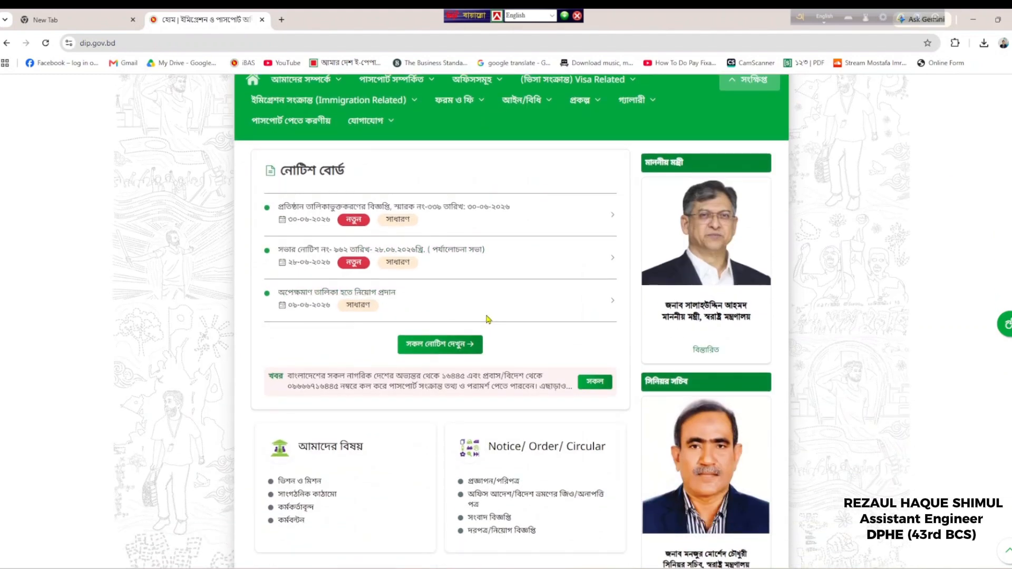
scroll(548, 290, up, 1)
Go to ফরম ও ফি > নমুনা এনওসি ফরম and open the NOC sample form PDF in its own tab
click(459, 156)
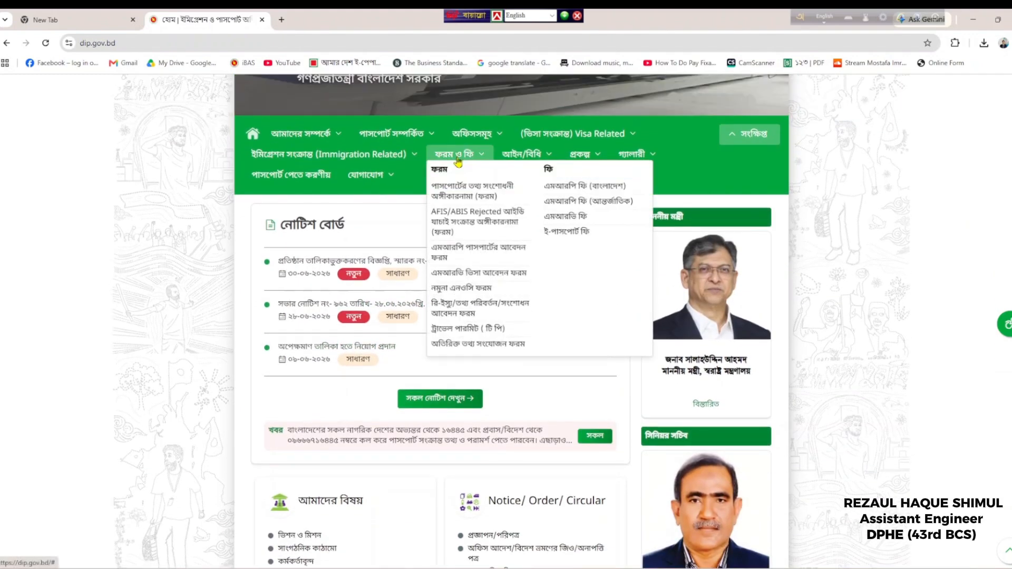
click(458, 288)
scroll(471, 309, down, 3)
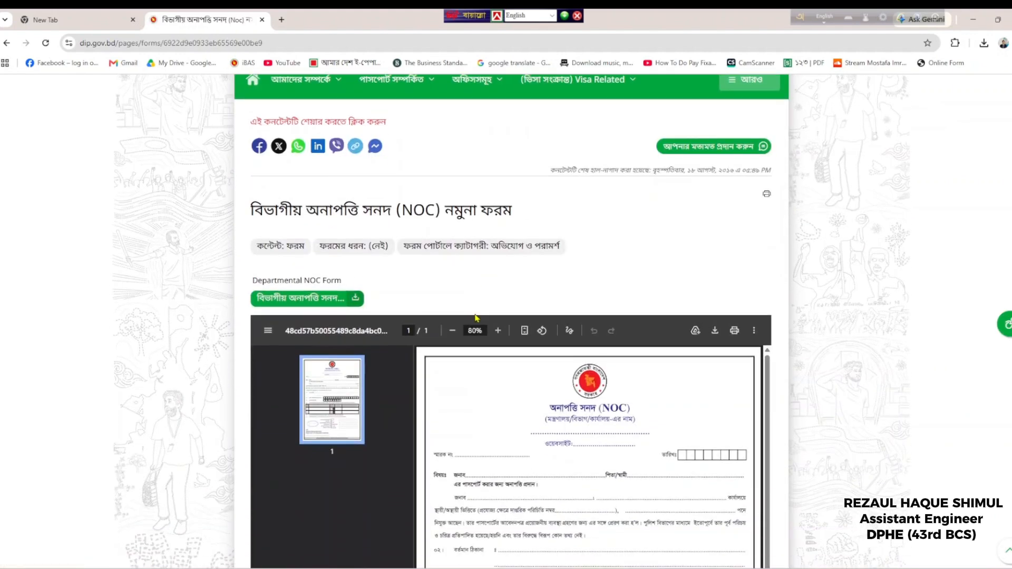
scroll(477, 308, down, 1)
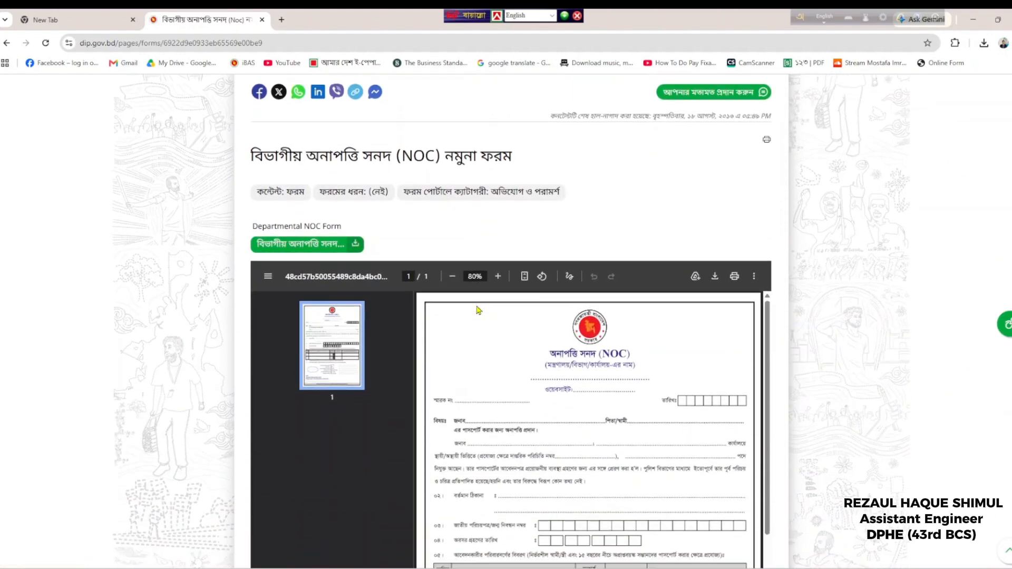
click(355, 246)
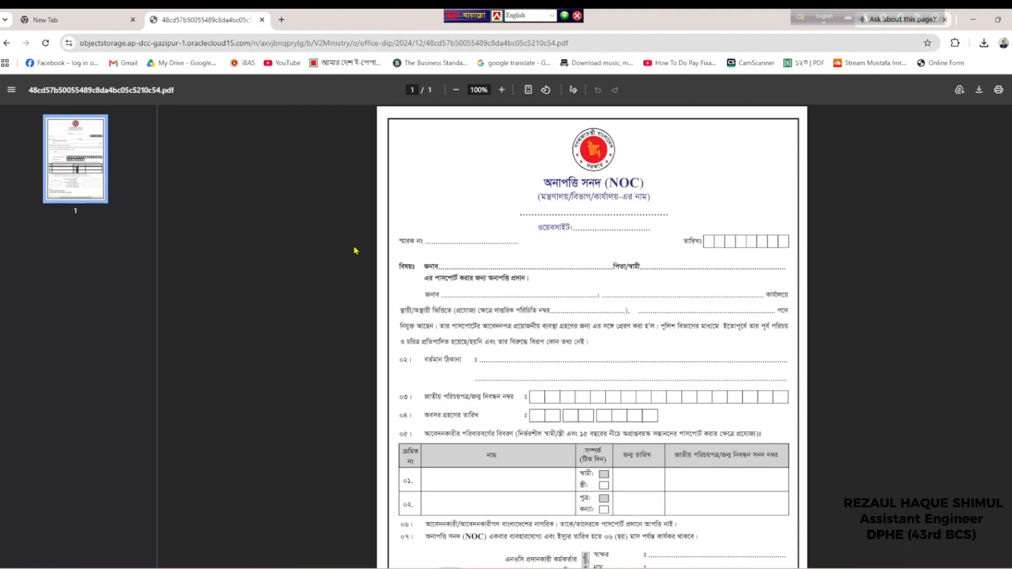
scroll(616, 311, down, 1)
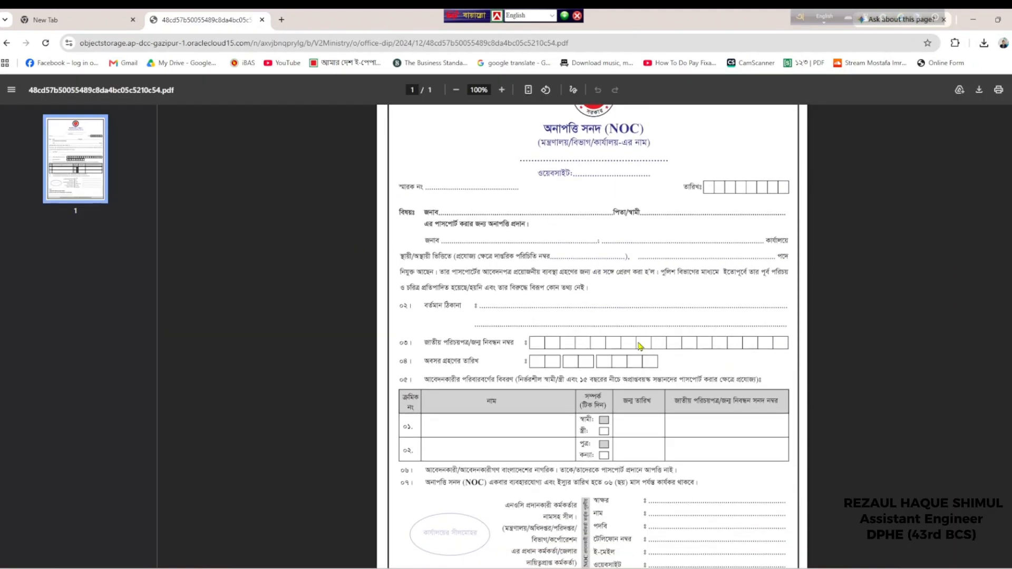
scroll(524, 268, up, 1)
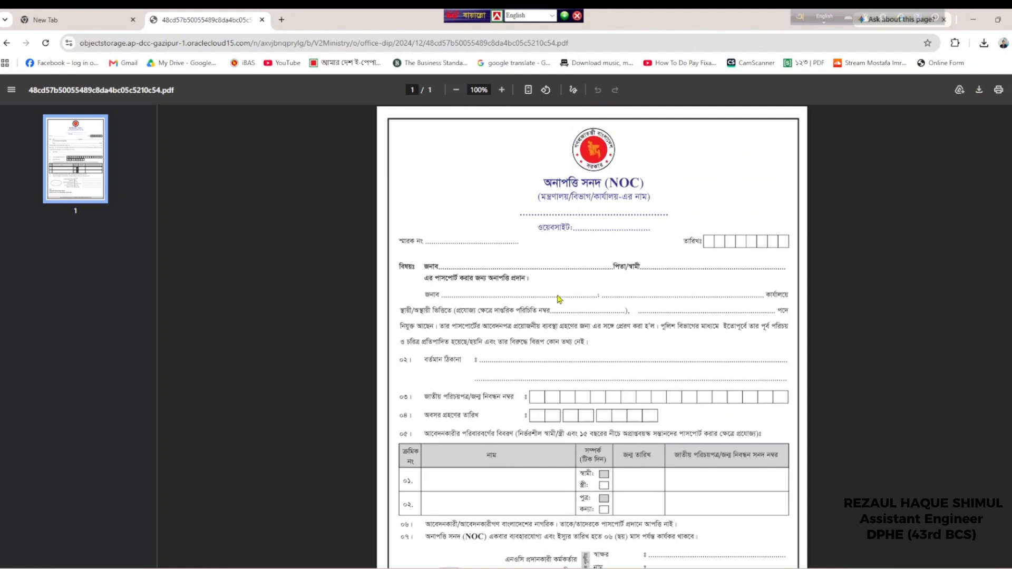
Search 'noc for passport' in a new tab and open the dip.gov.bd NOC form page
click(84, 19)
click(119, 44)
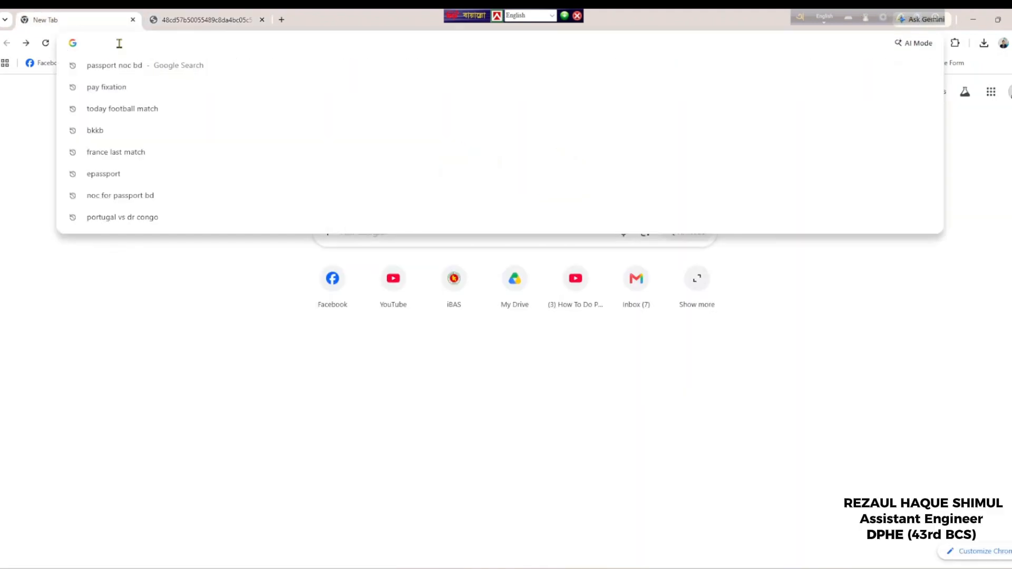
text(noc)
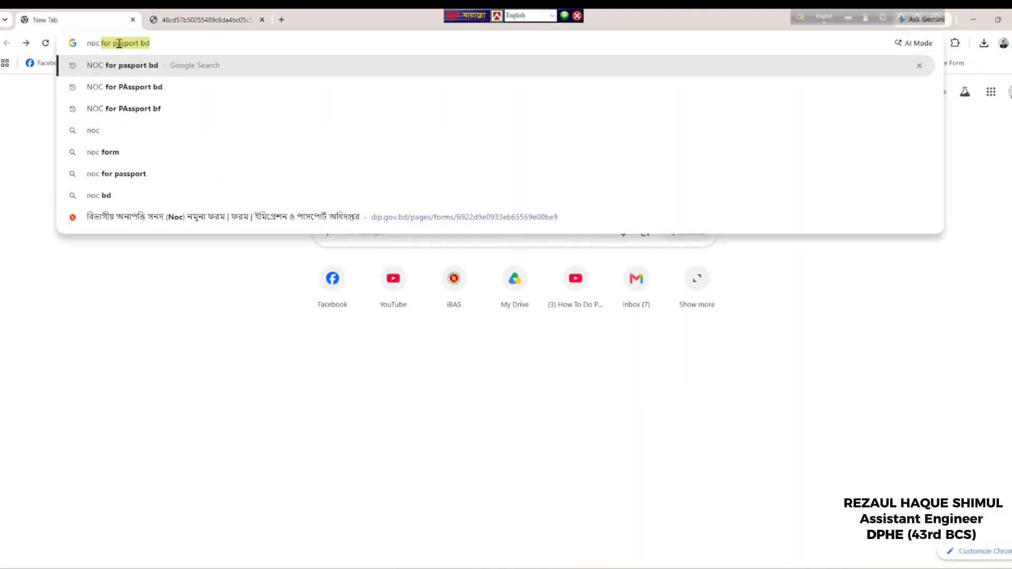
text( for pass)
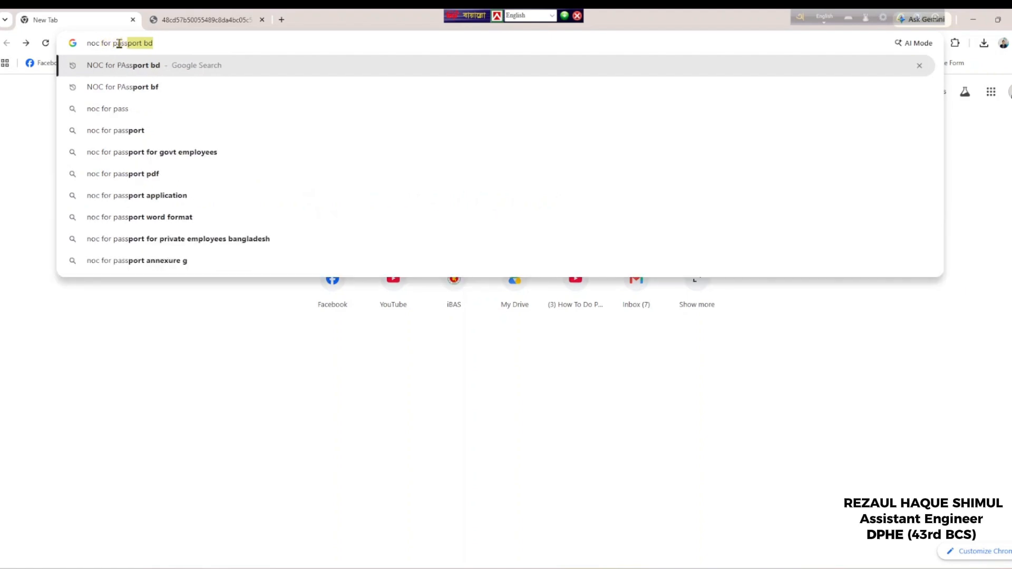
text(port bd)
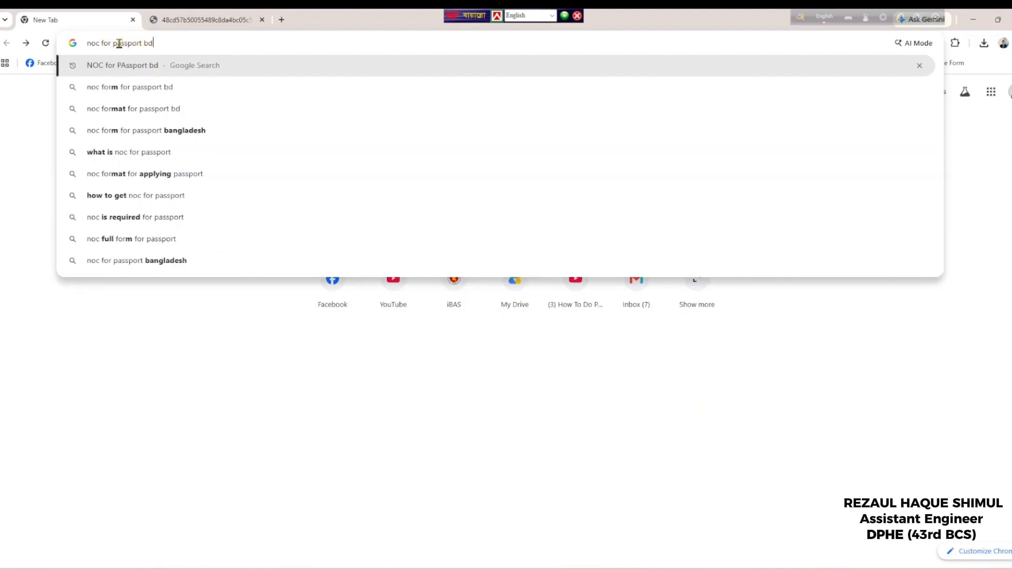
key(Return)
click(253, 196)
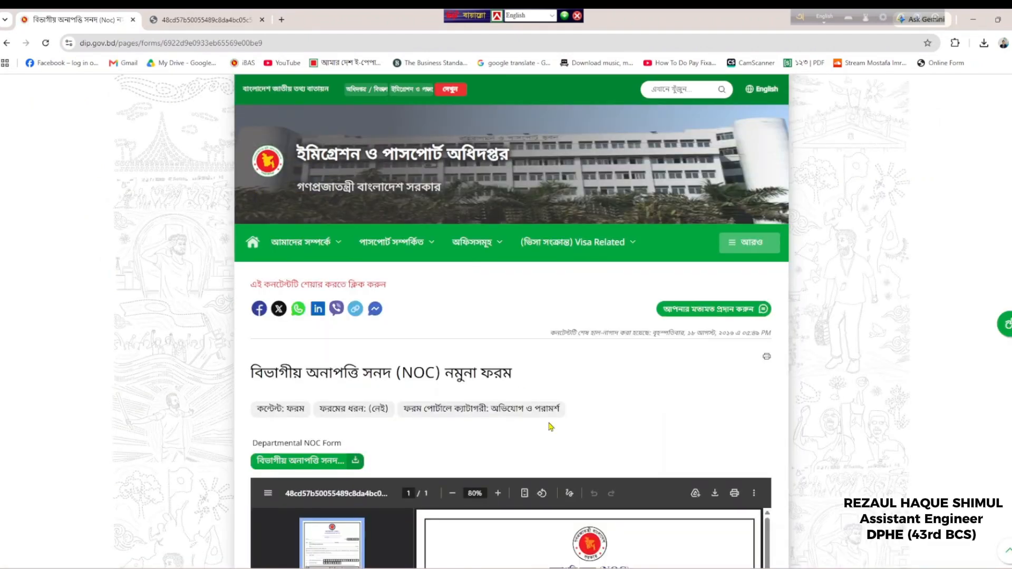
scroll(580, 422, down, 3)
scroll(596, 430, down, 2)
Review the NOC form PDF, then bring up the Word note showing the birth date and retirement year 2055
click(253, 16)
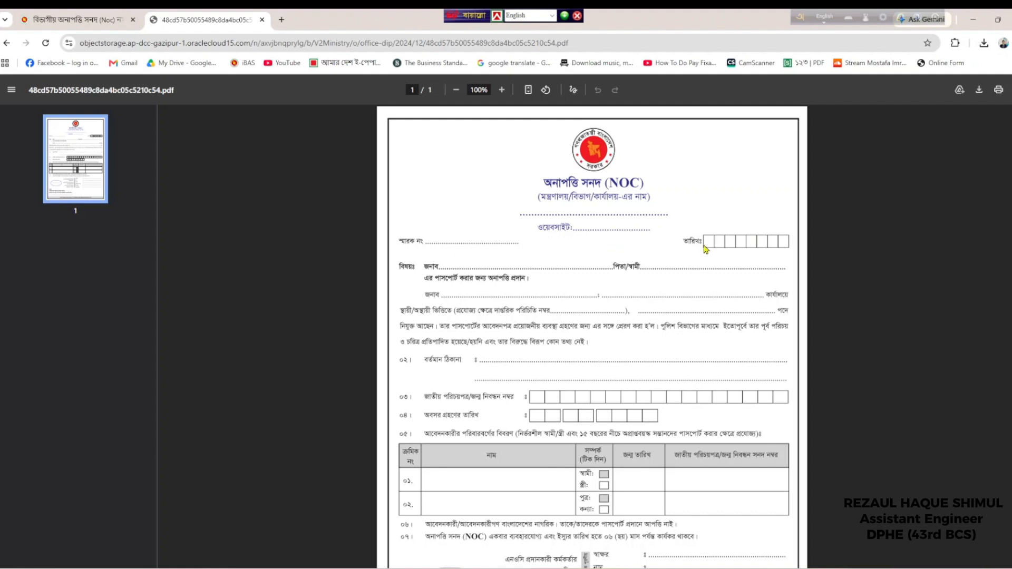
scroll(580, 316, down, 2)
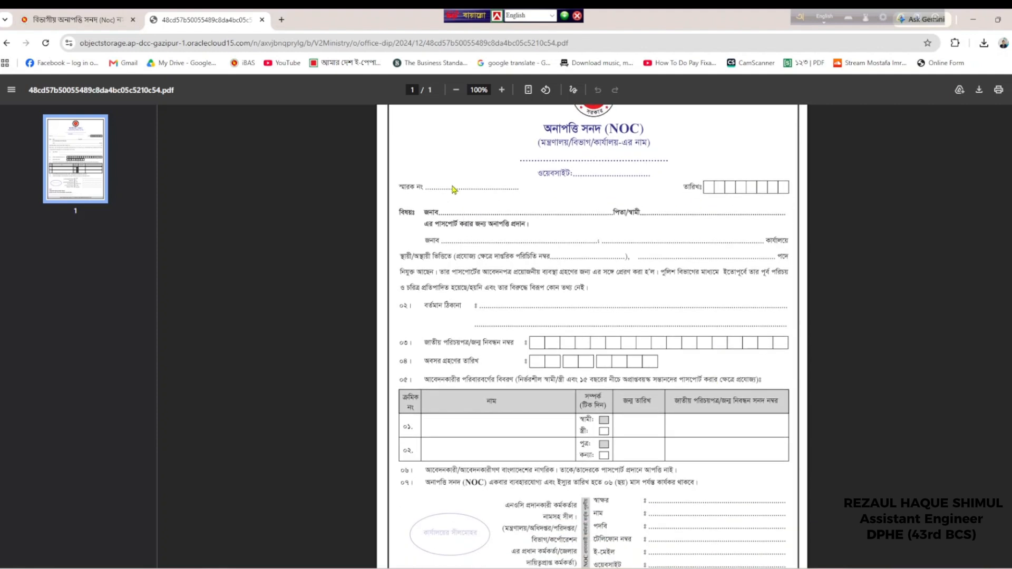
scroll(665, 482, down, 2)
scroll(663, 489, down, 1)
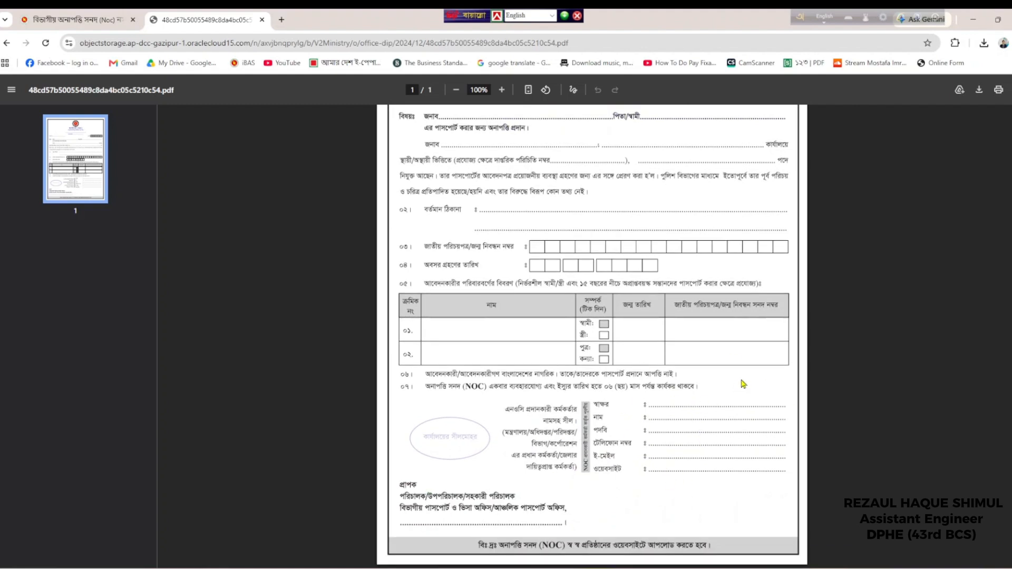
scroll(731, 414, up, 3)
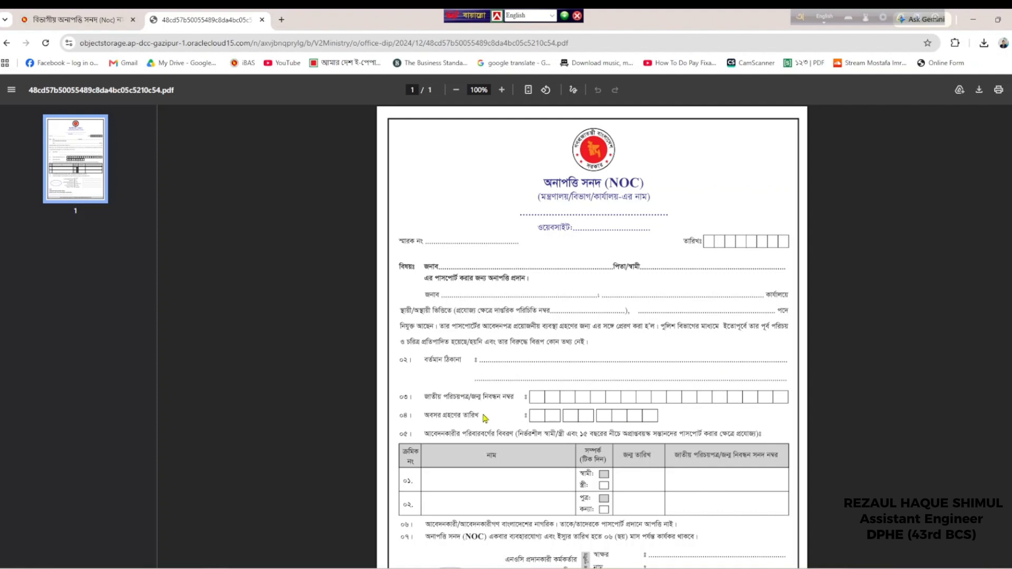
scroll(585, 425, down, 3)
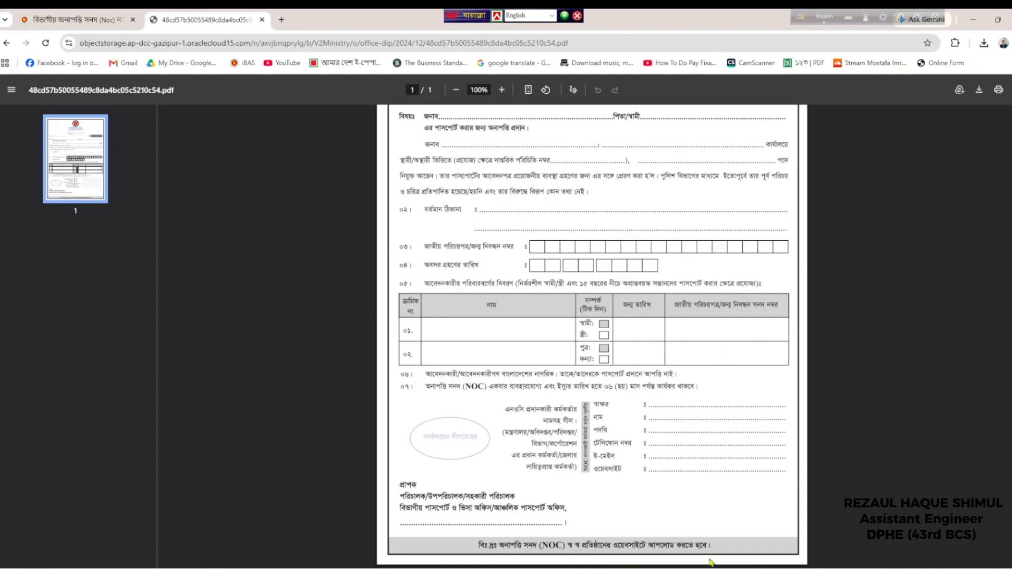
click(576, 568)
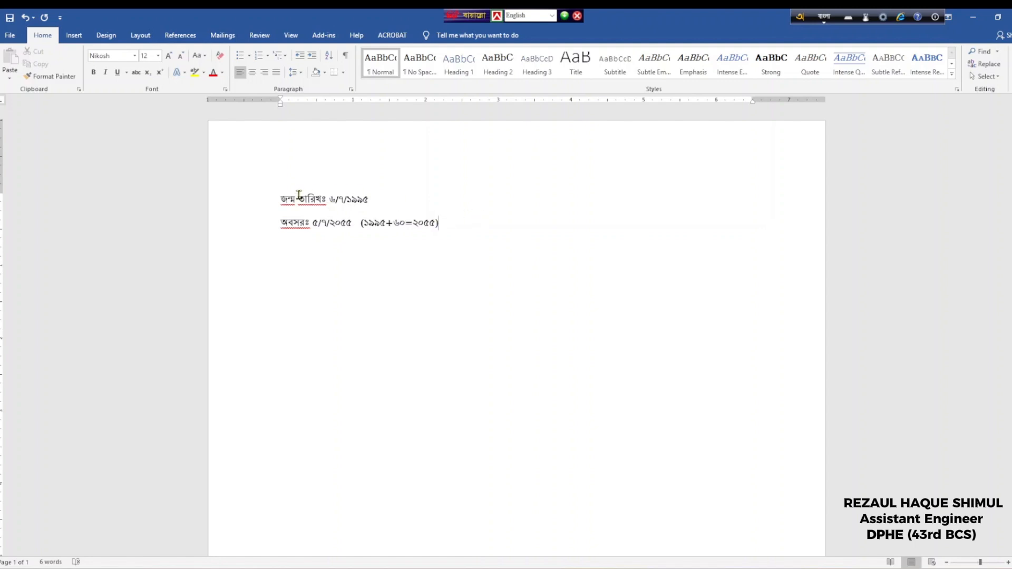
Minimize the Word date note to return to the NOC form PDF and show Word's recent-documents list
drag(294, 199, 380, 199)
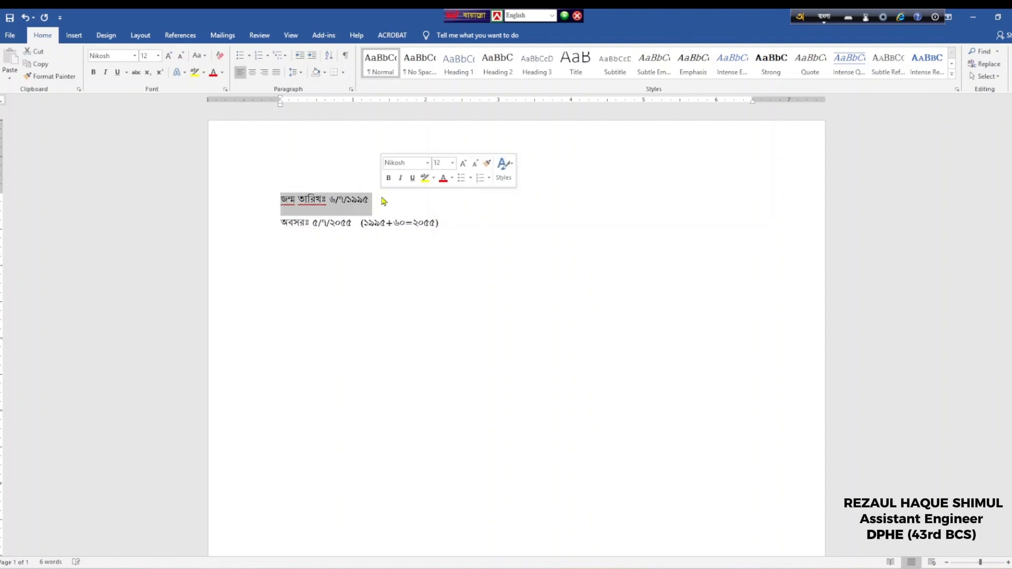
click(345, 234)
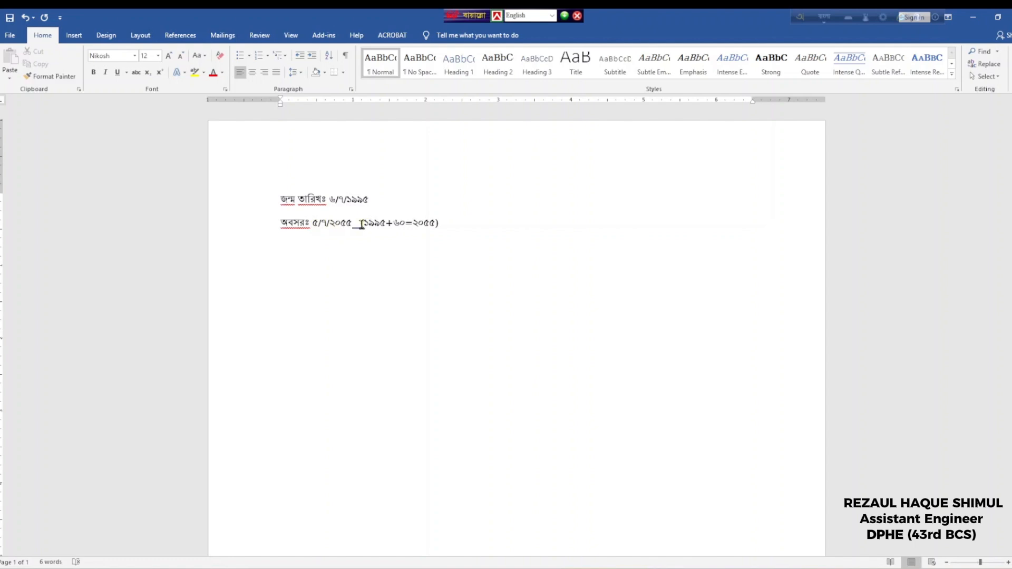
click(974, 17)
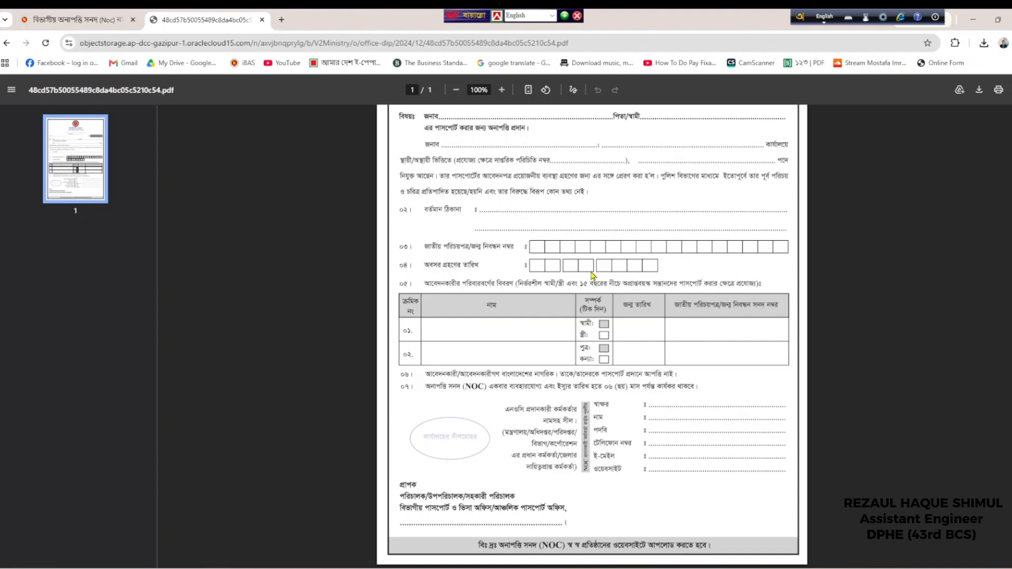
scroll(591, 275, up, 2)
scroll(595, 275, up, 1)
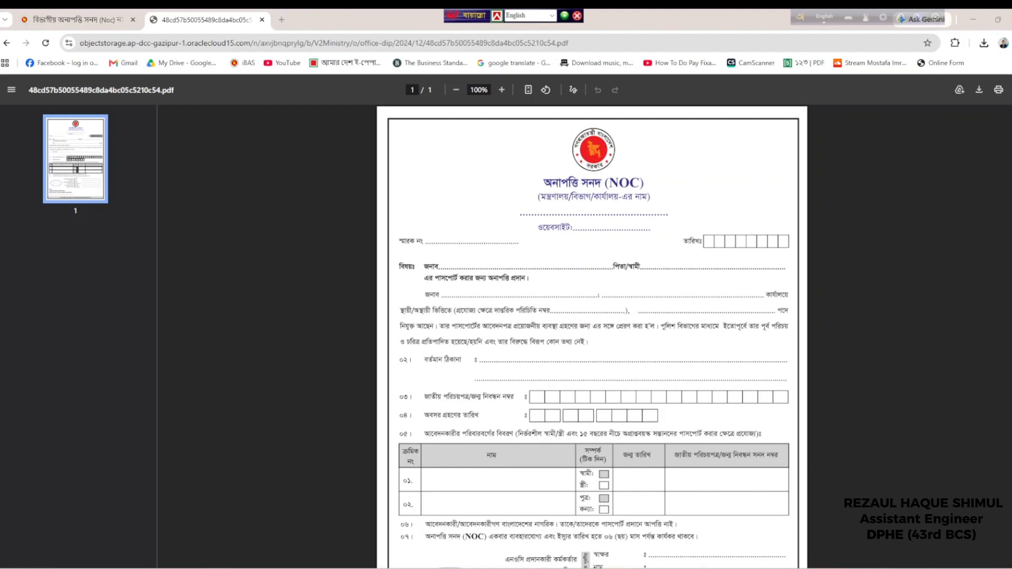
right_click(720, 568)
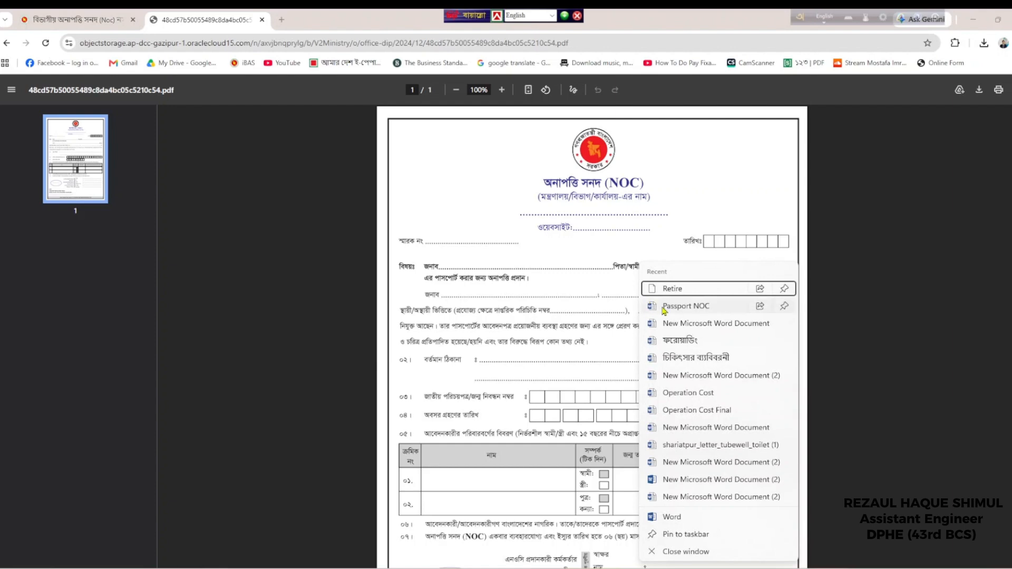
click(693, 309)
scroll(328, 140, up, 1)
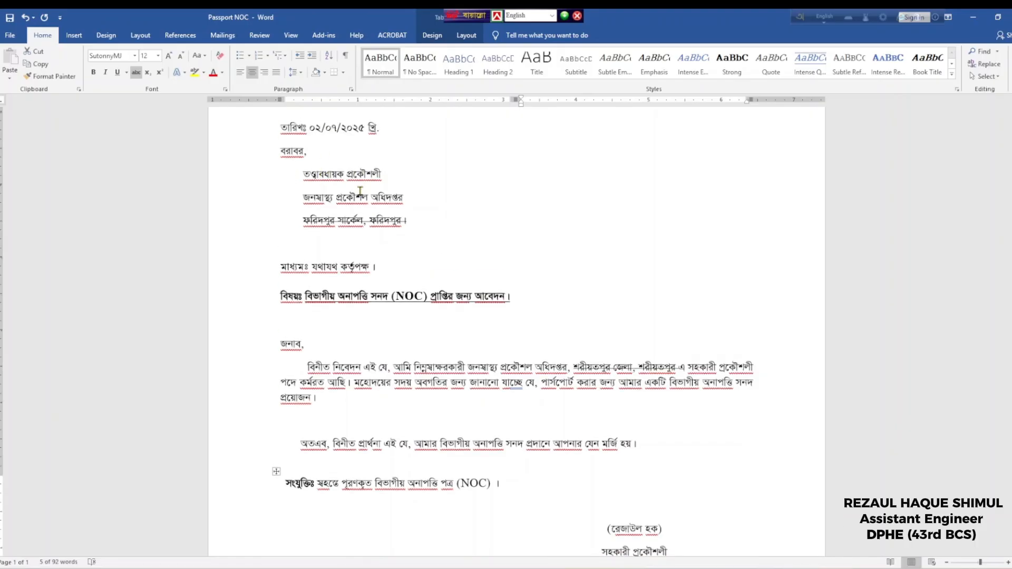
scroll(360, 284, down, 1)
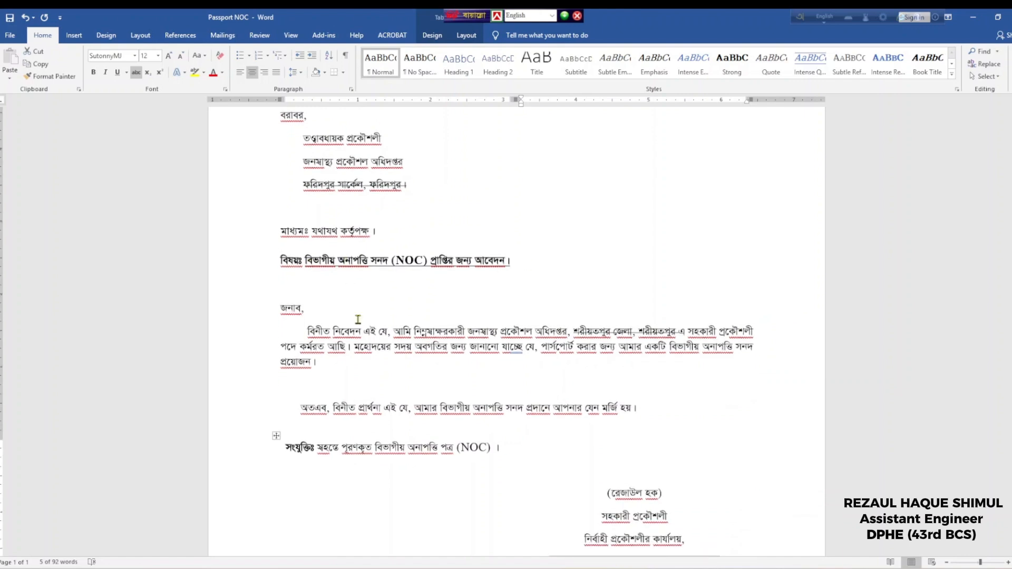
scroll(364, 285, down, 1)
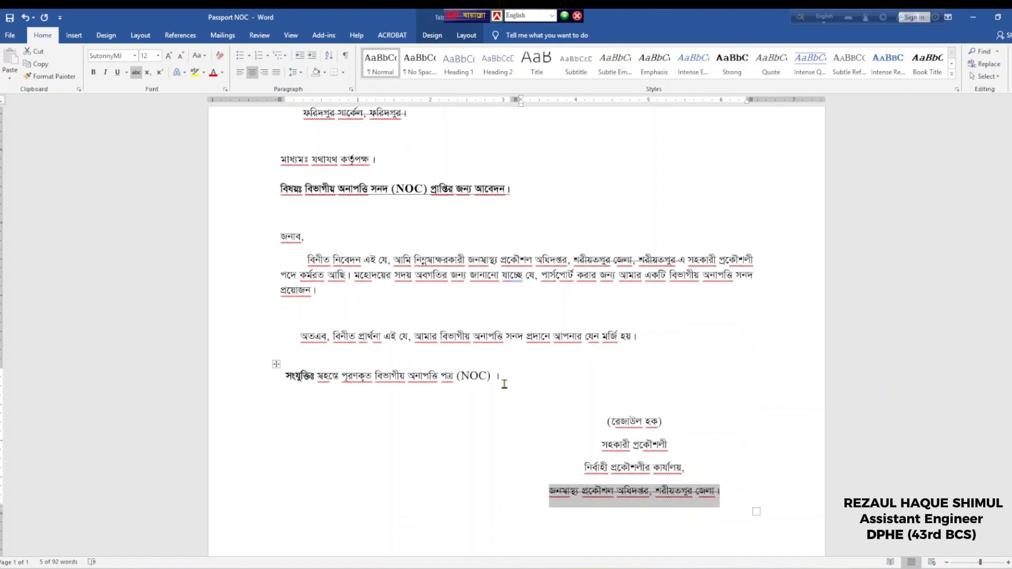
scroll(553, 383, down, 1)
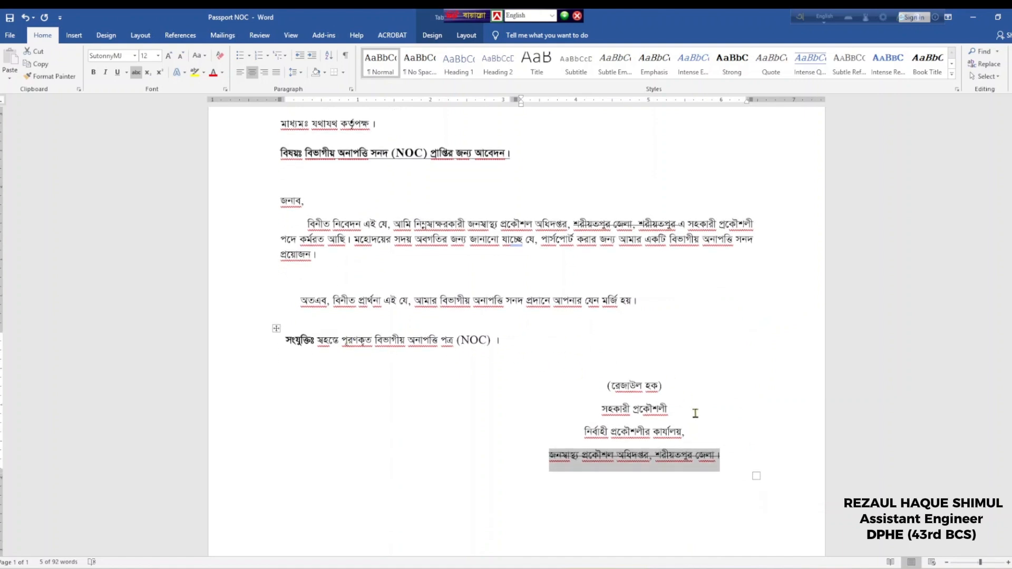
scroll(696, 414, down, 1)
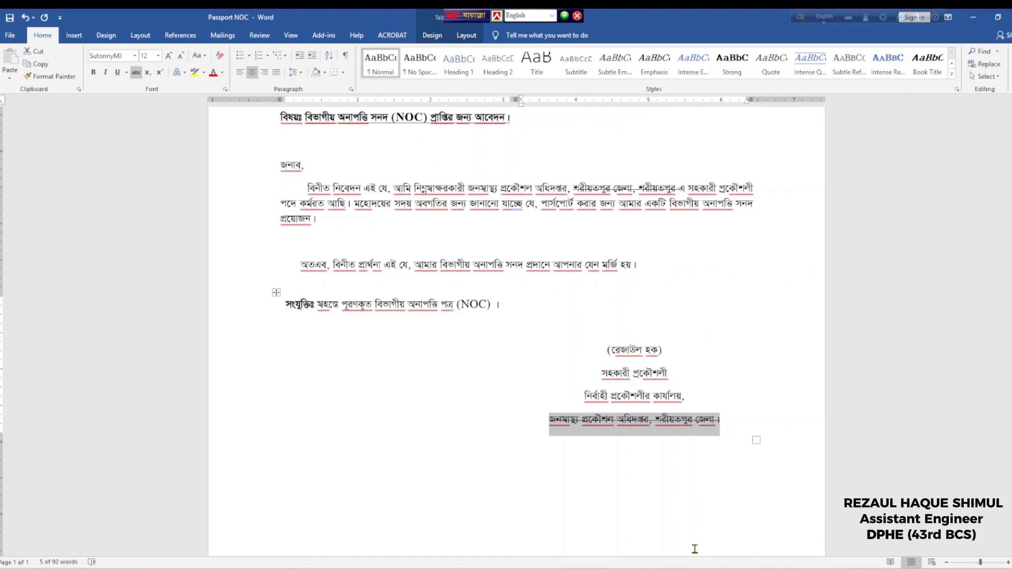
Bring Chrome to the front and scroll through the blank one-page Departmental NOC sample form
click(664, 568)
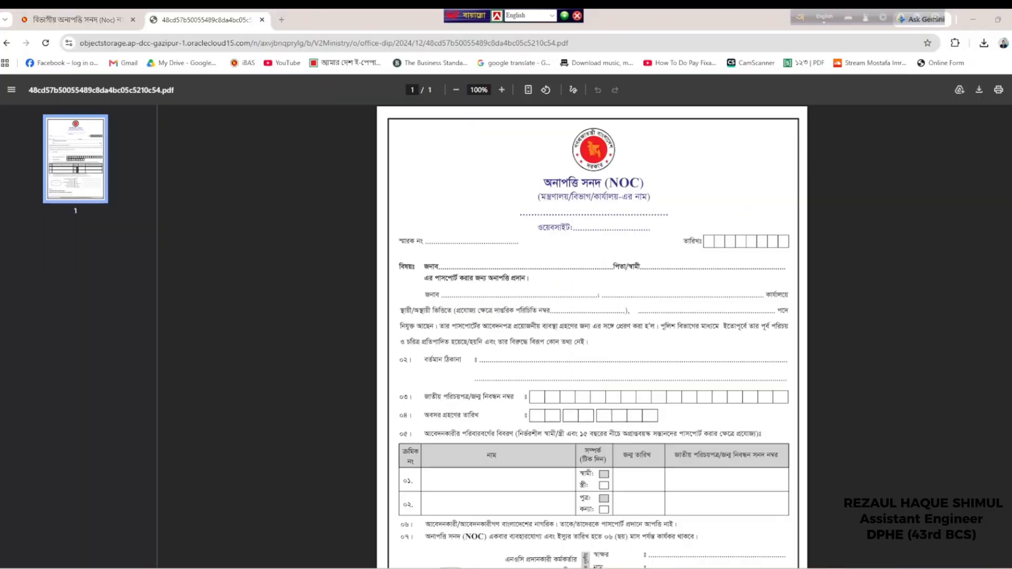
scroll(592, 390, down, 3)
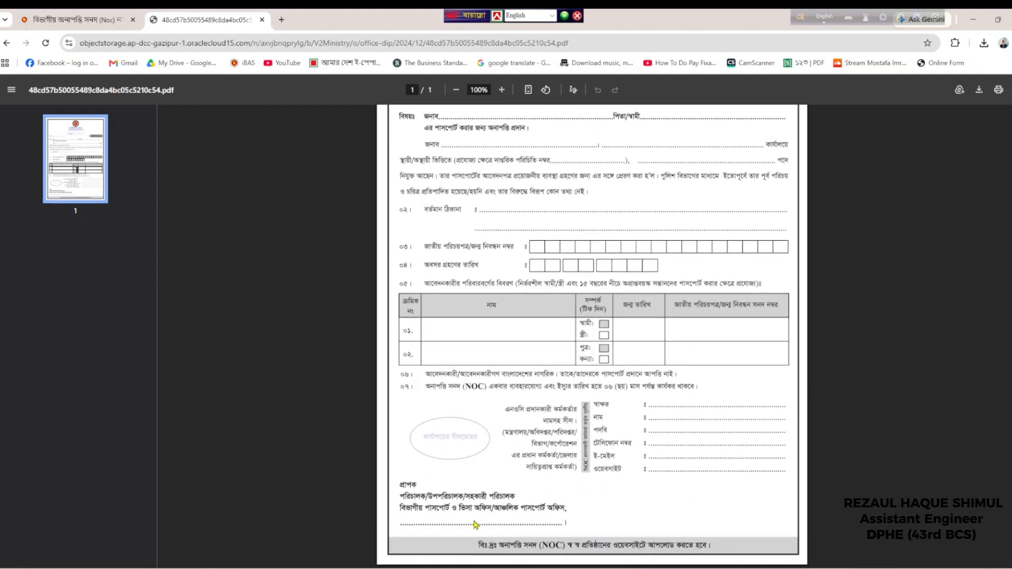
scroll(489, 509, up, 2)
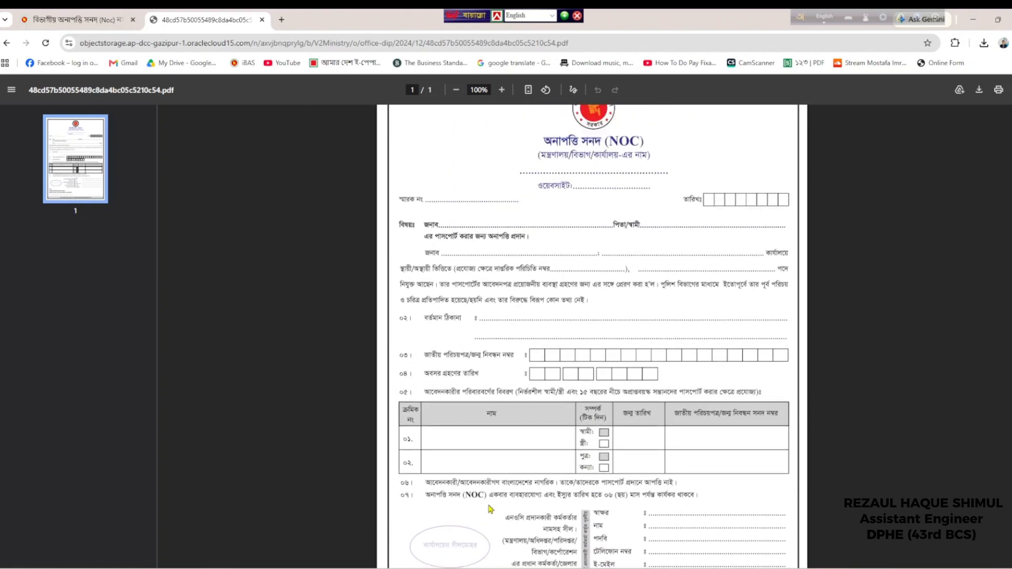
scroll(489, 510, down, 2)
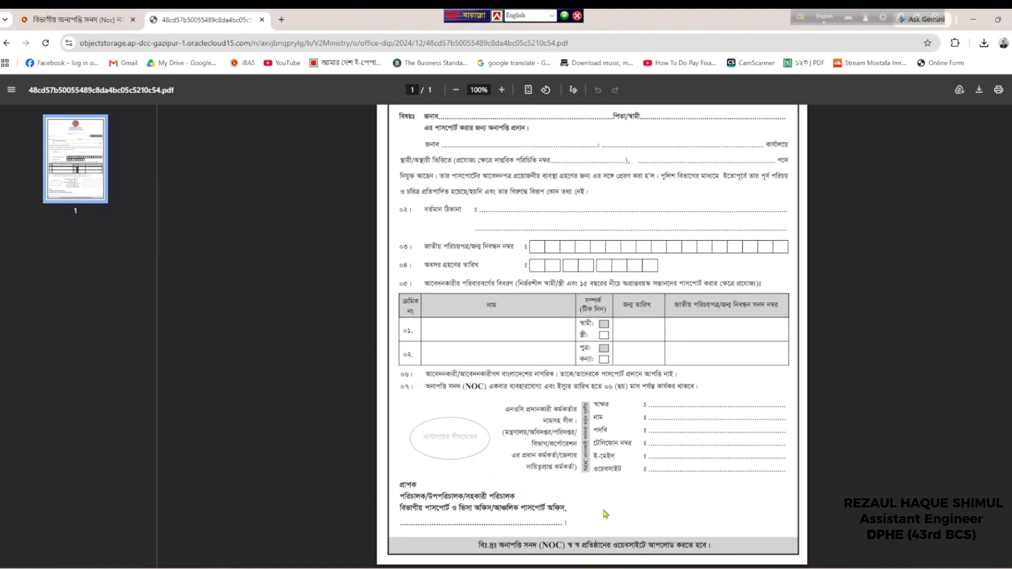
scroll(605, 514, up, 1)
scroll(606, 514, up, 1)
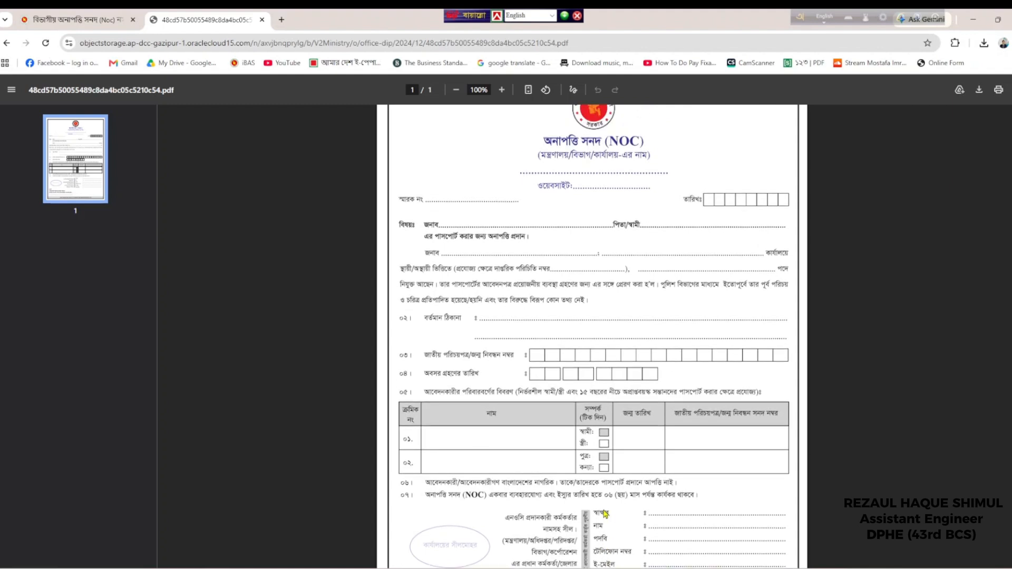
scroll(606, 514, up, 1)
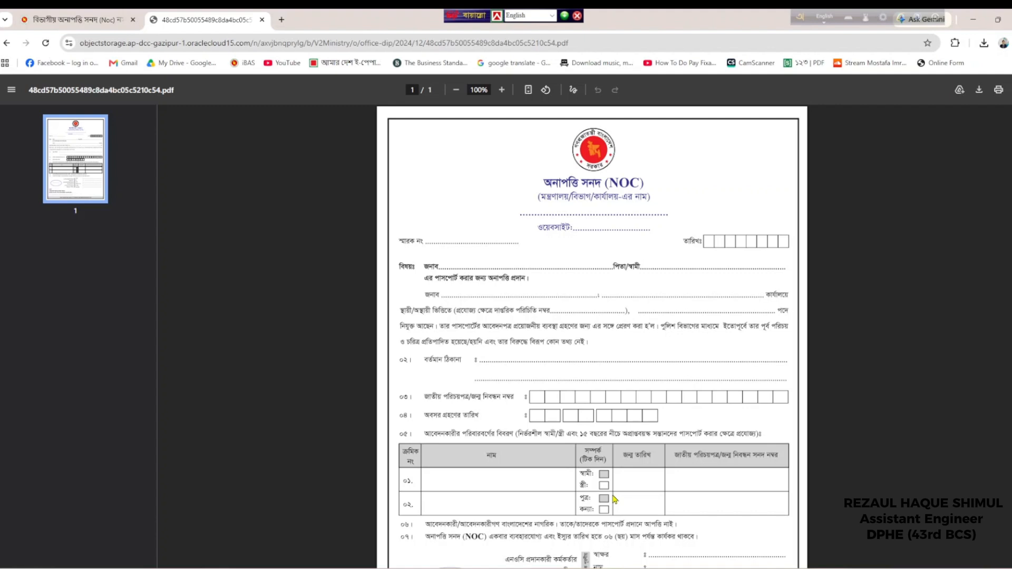
scroll(615, 500, down, 1)
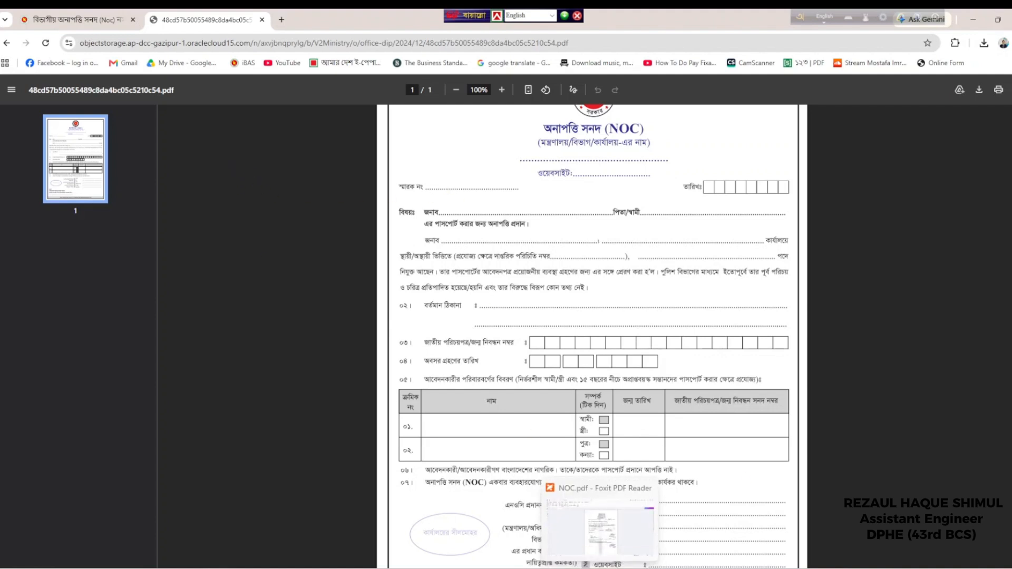
Open NOC.pdf in Foxit and compare the signed forwarding letter on page 1 with the NOC certificate on page 2
click(595, 568)
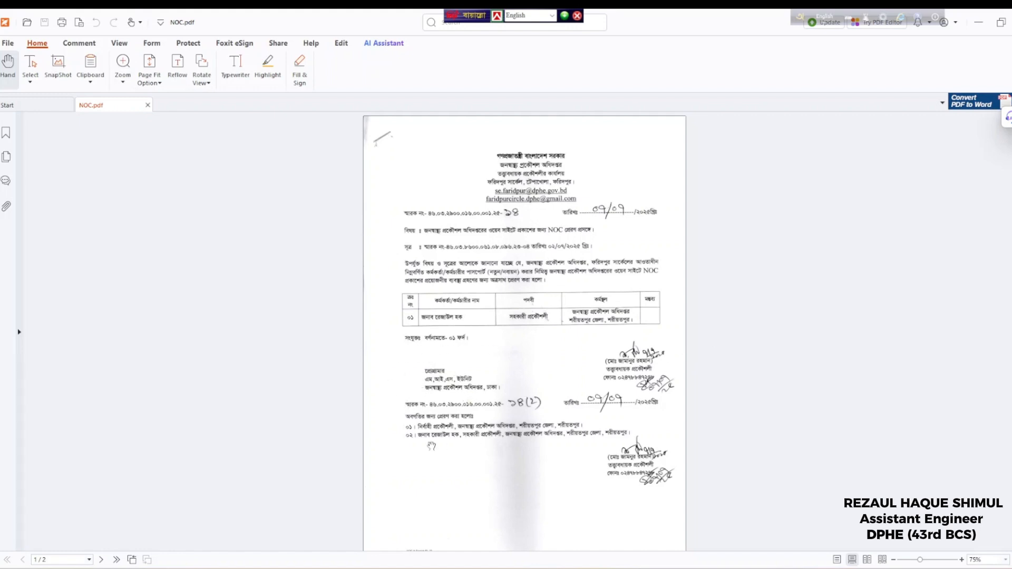
scroll(524, 332, down, 5)
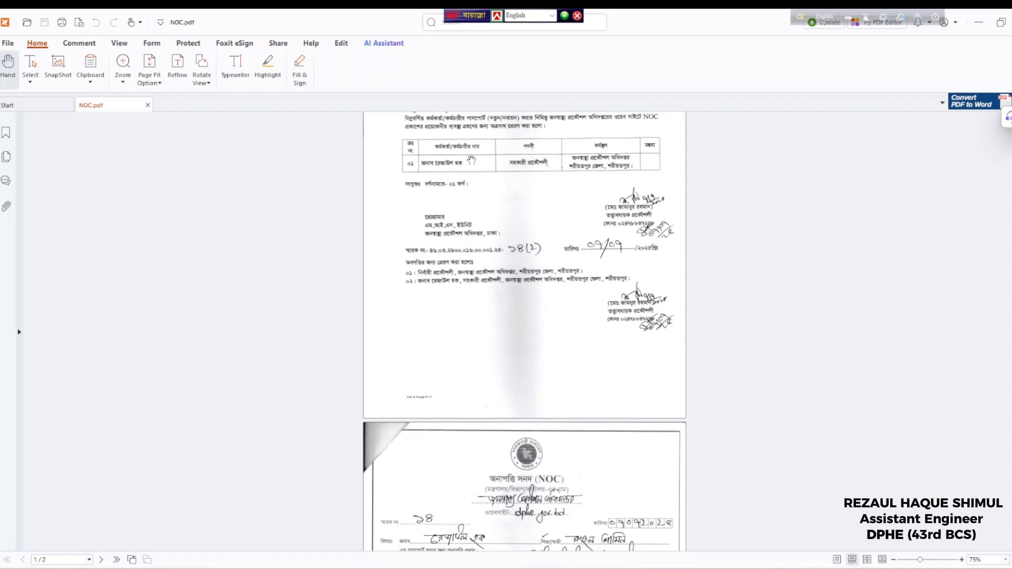
scroll(942, 177, up, 5)
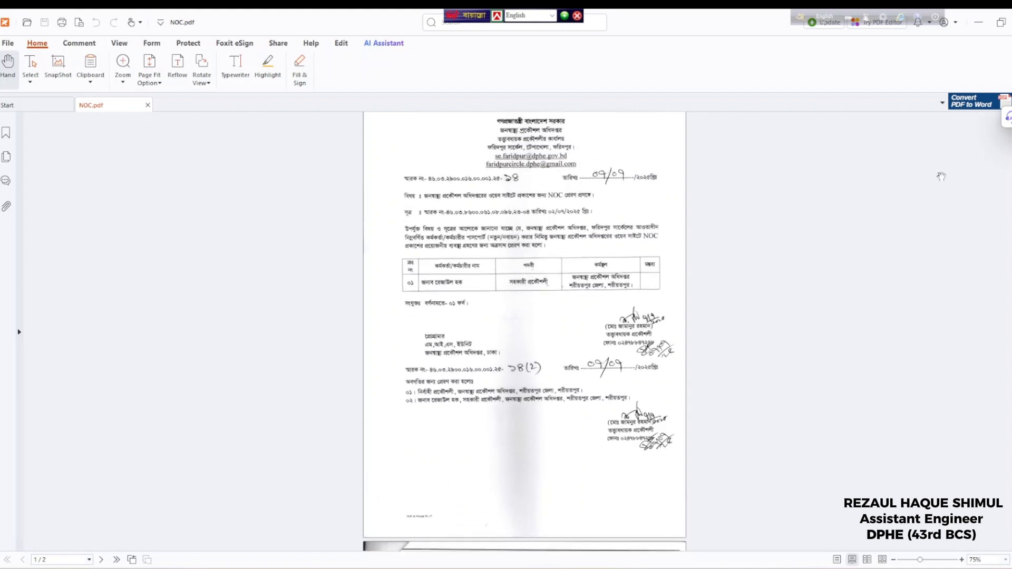
scroll(525, 331, down, 5)
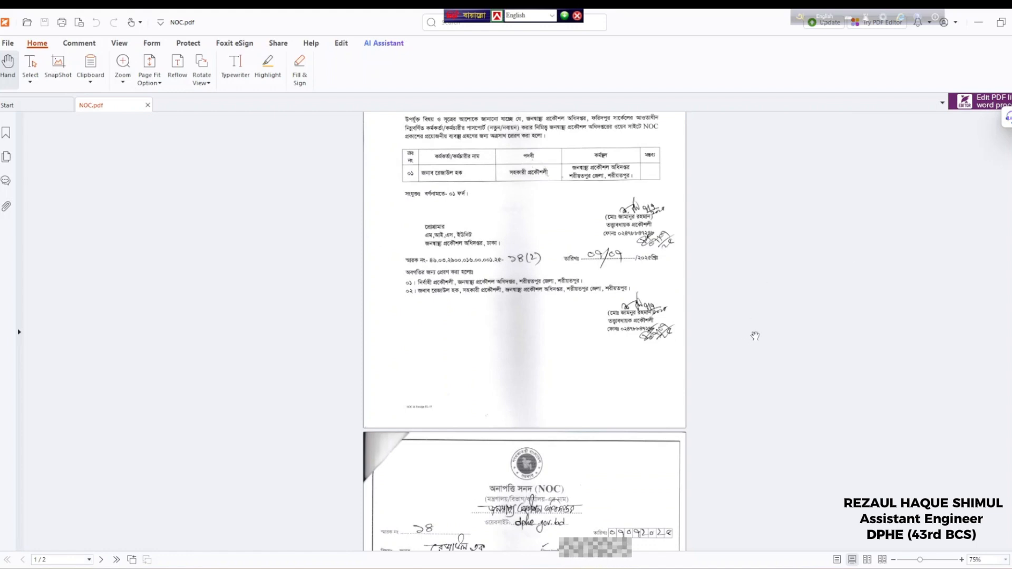
scroll(755, 336, up, 1)
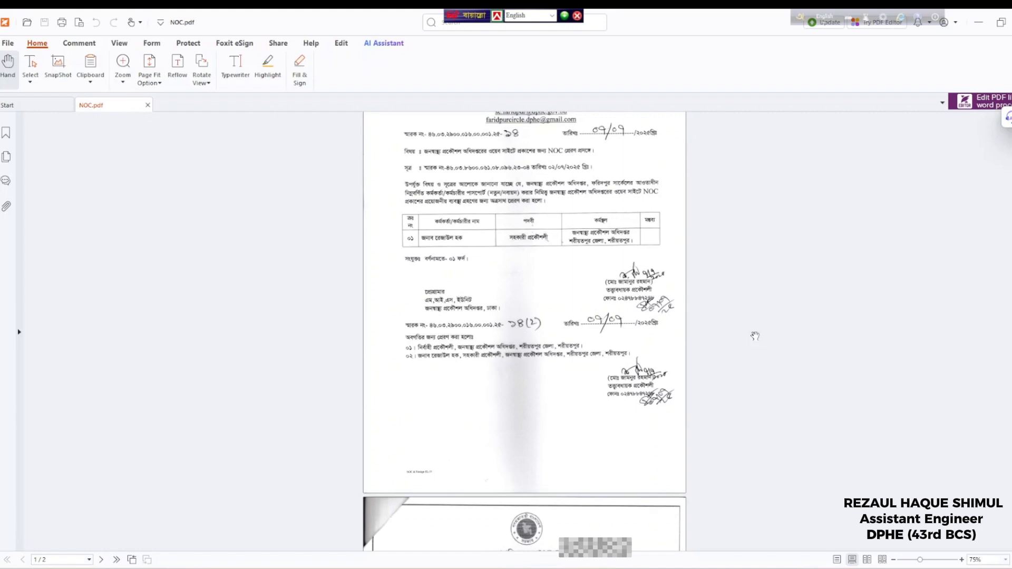
Search 'dphe' in a new Chrome tab, open dphe.gov.bd and scroll down to the Office Orders and NOC card
click(973, 30)
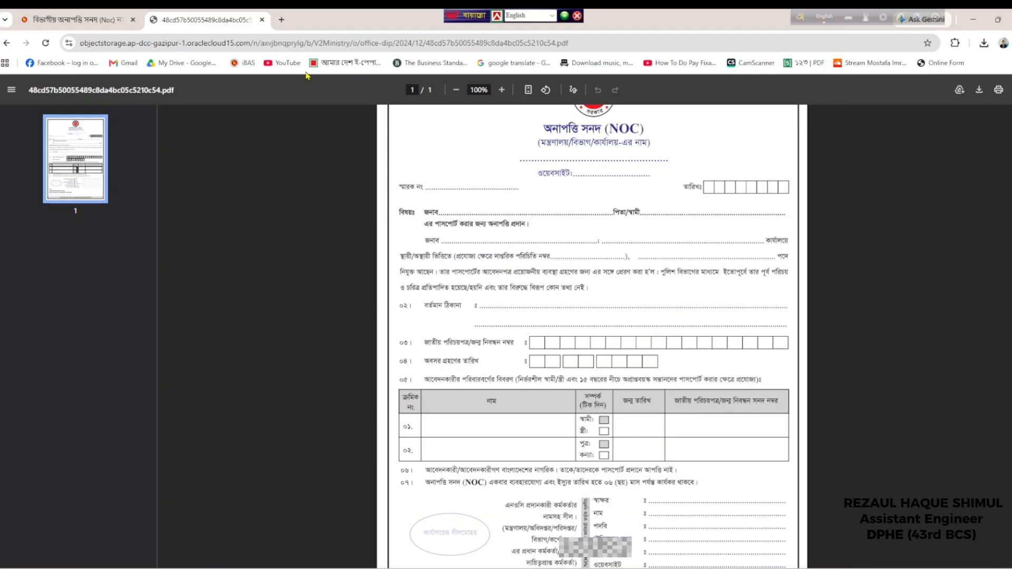
click(281, 19)
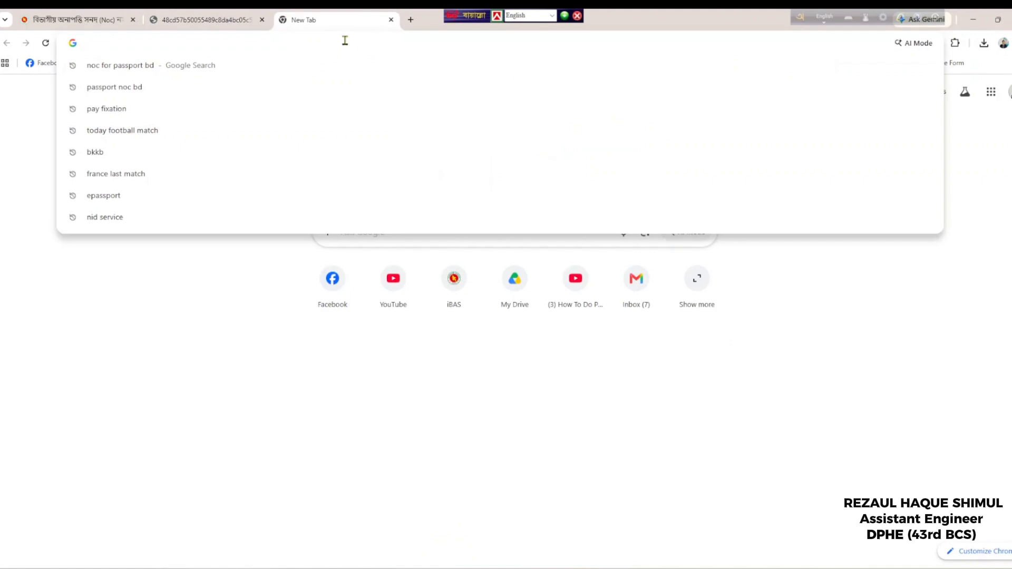
text(dphe)
key(Return)
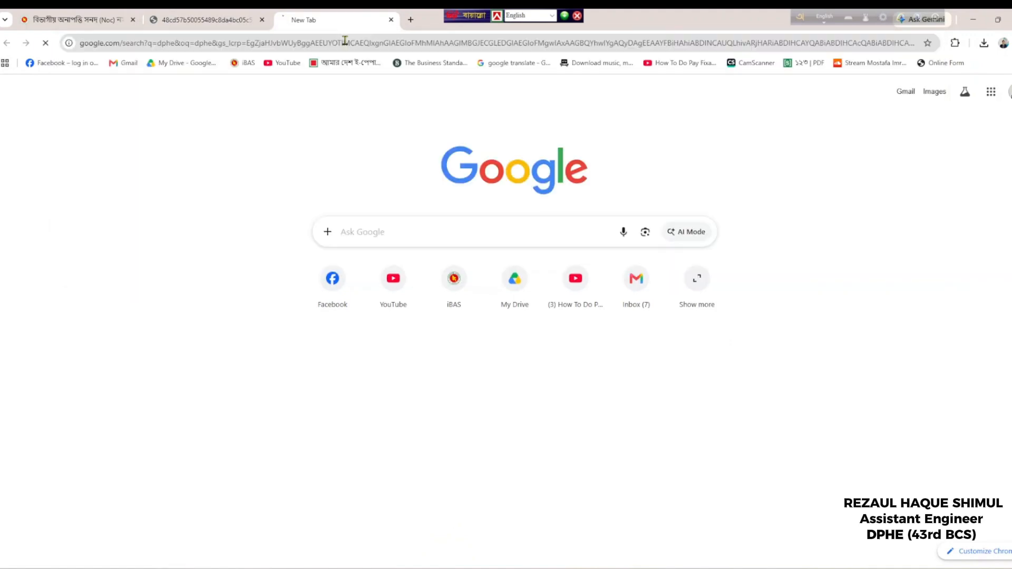
click(146, 220)
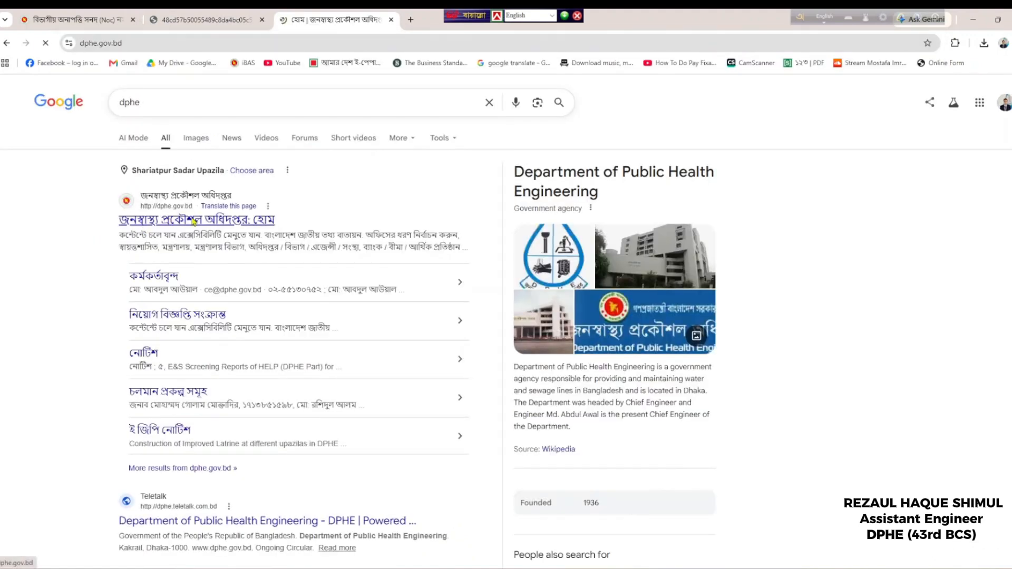
scroll(485, 271, down, 8)
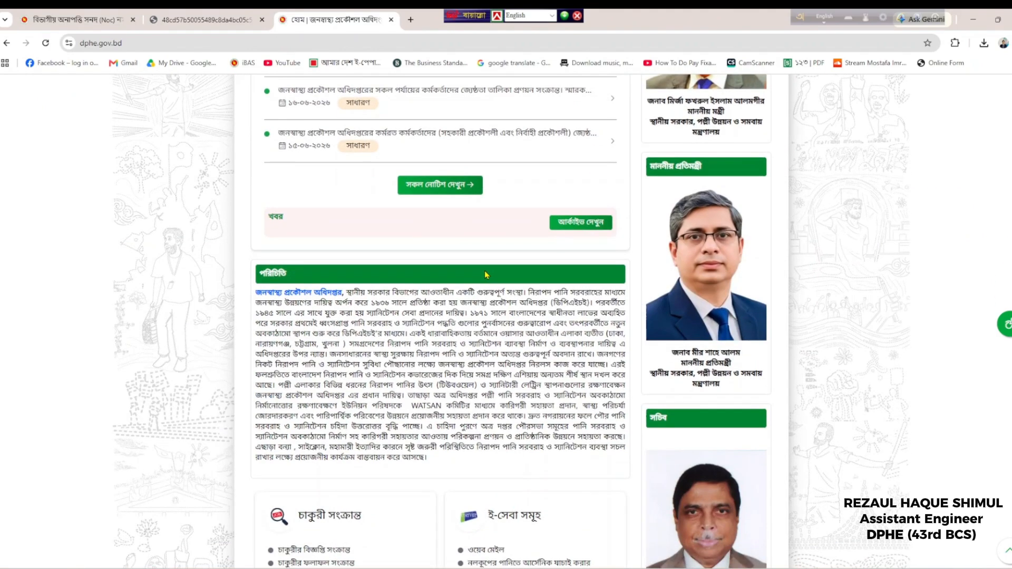
scroll(491, 263, down, 5)
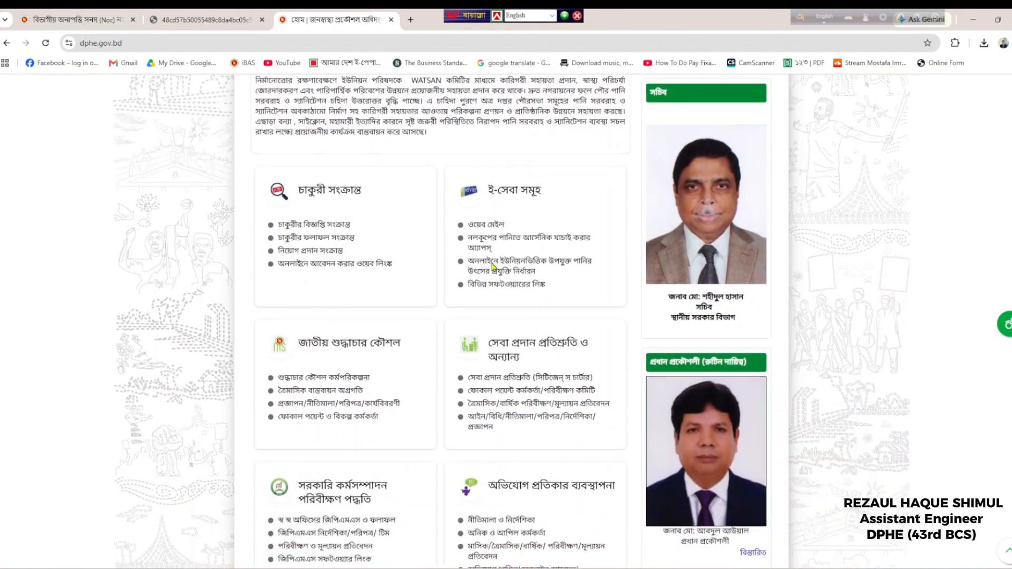
scroll(493, 267, down, 3)
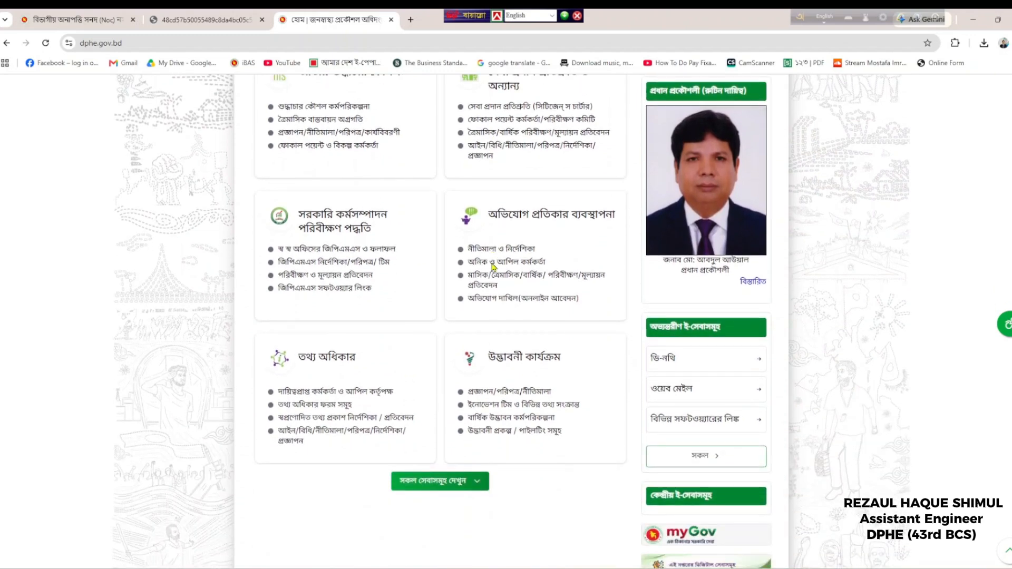
scroll(488, 477, down, 3)
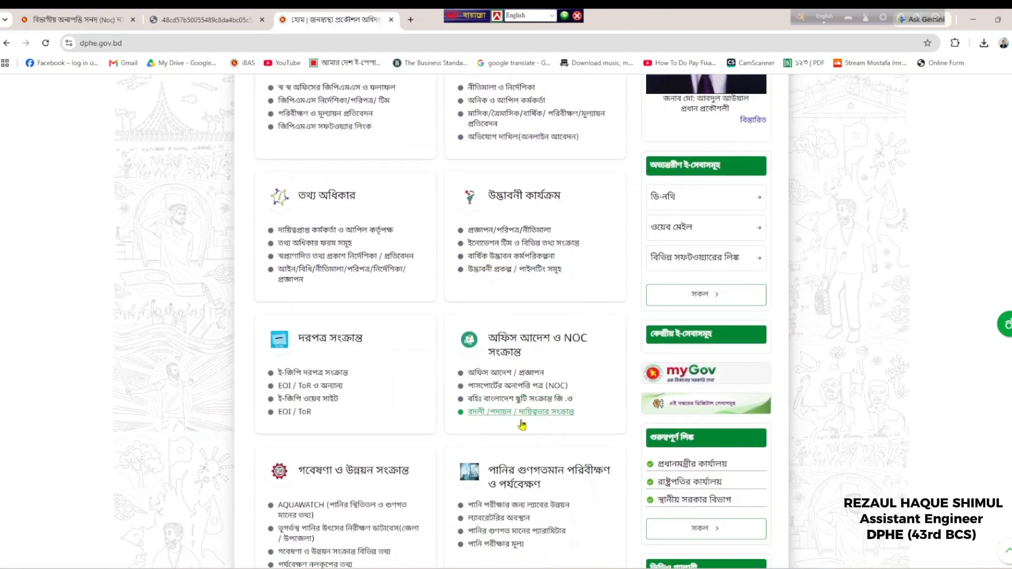
Open the passport NOC সংক্রান্ত page and scroll the table of NOC letters listed by memo date
click(522, 389)
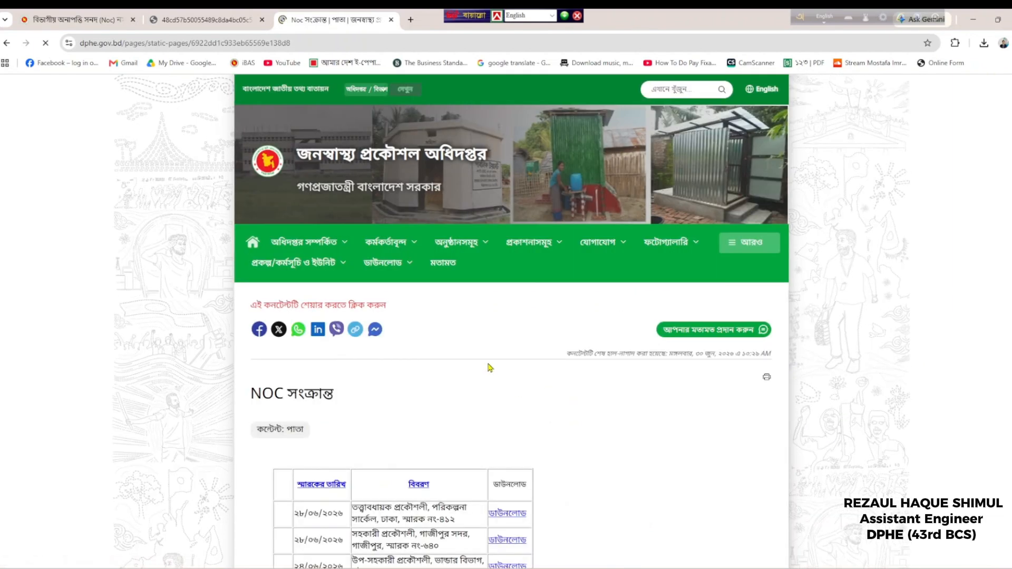
scroll(479, 362, down, 3)
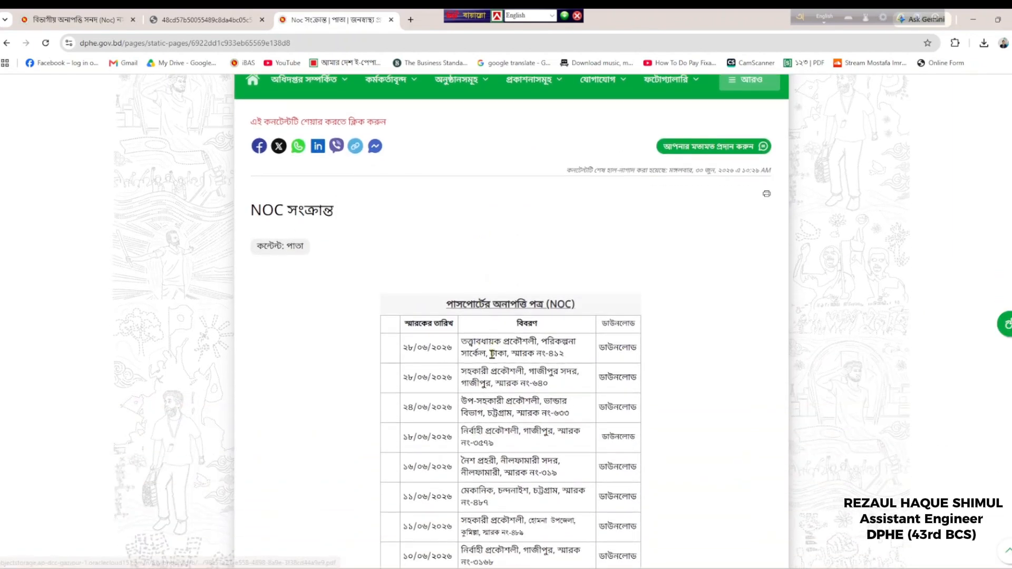
scroll(443, 364, down, 3)
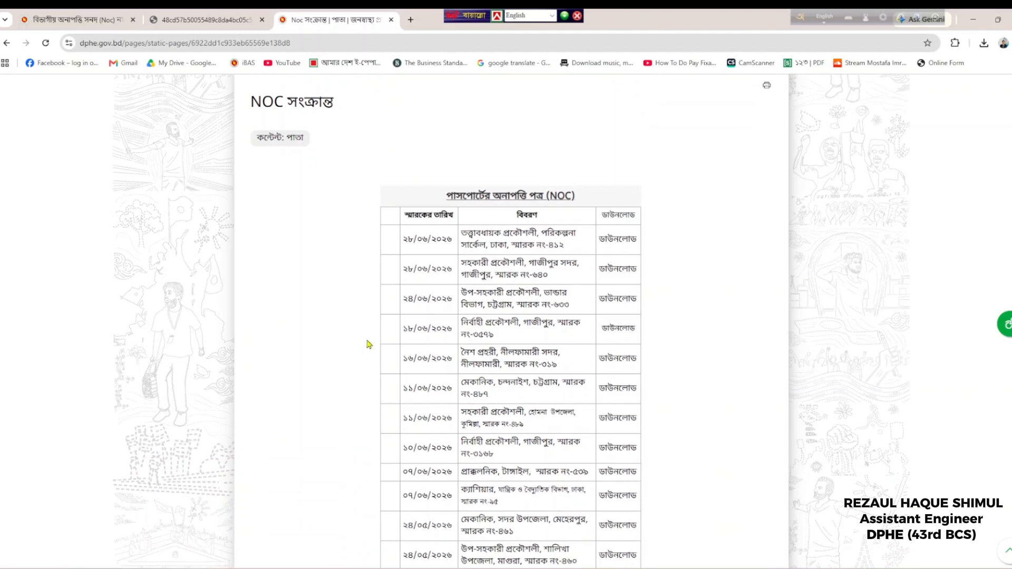
scroll(369, 348, down, 3)
drag(404, 400, 463, 399)
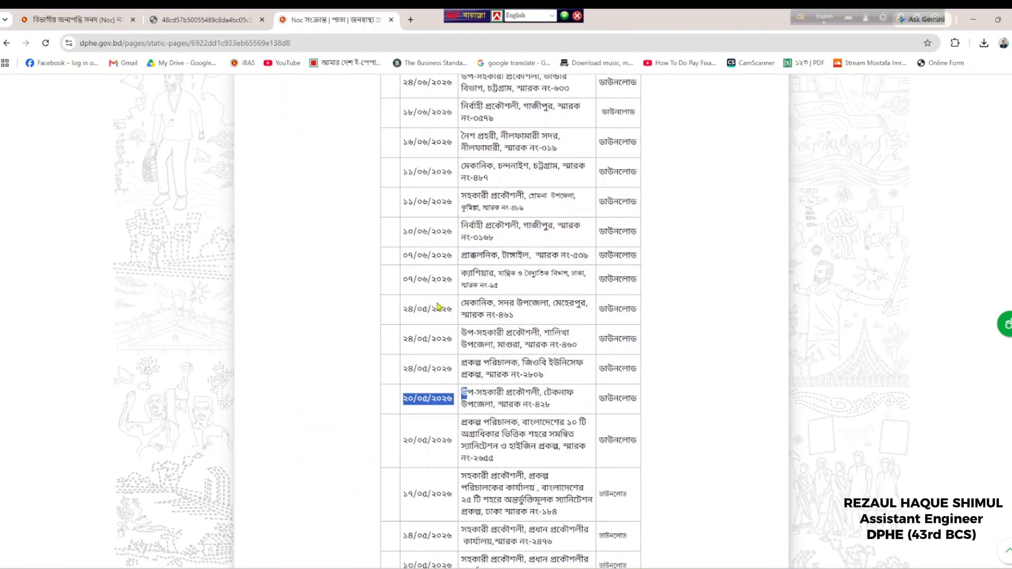
scroll(437, 301, up, 7)
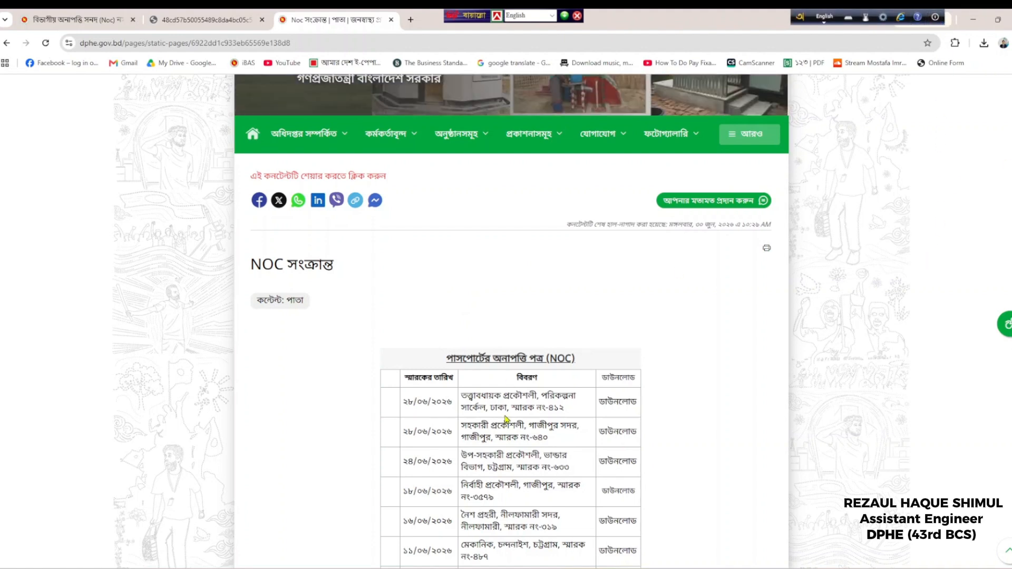
scroll(510, 408, up, 2)
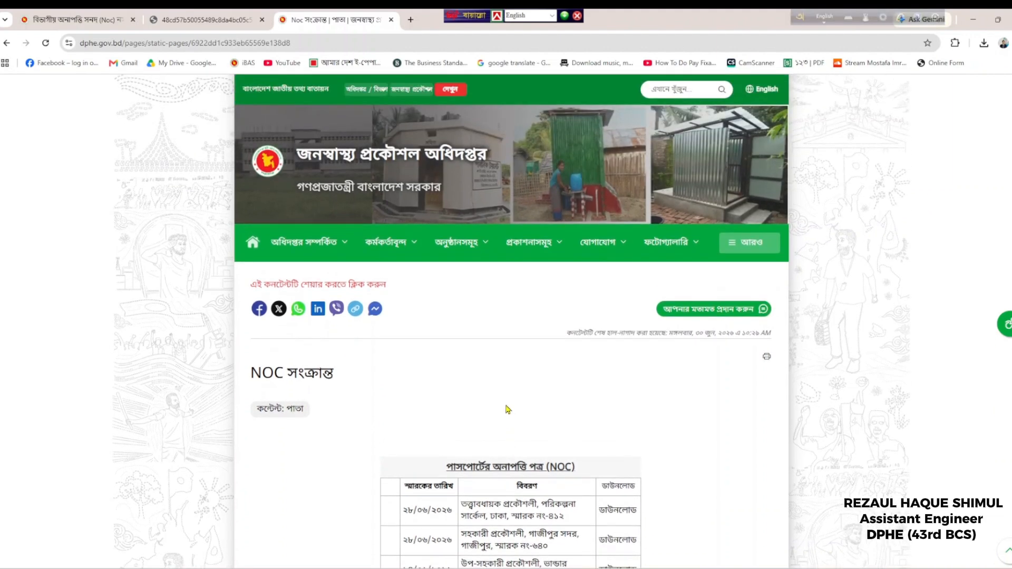
Search 'ep' in a new tab, open the E-Passport Online Registration Portal and choose APPLY ONLINE
click(411, 20)
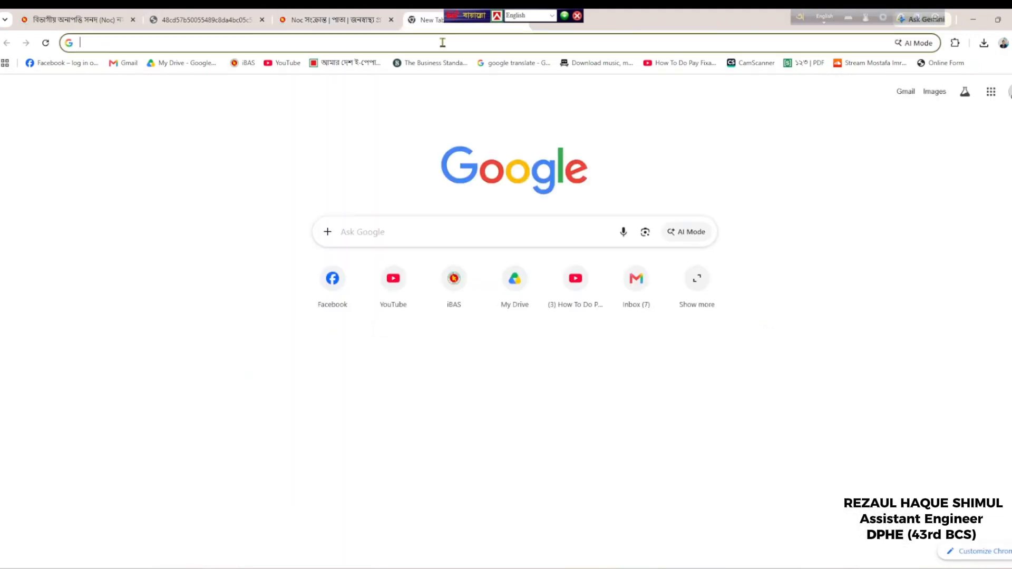
click(443, 42)
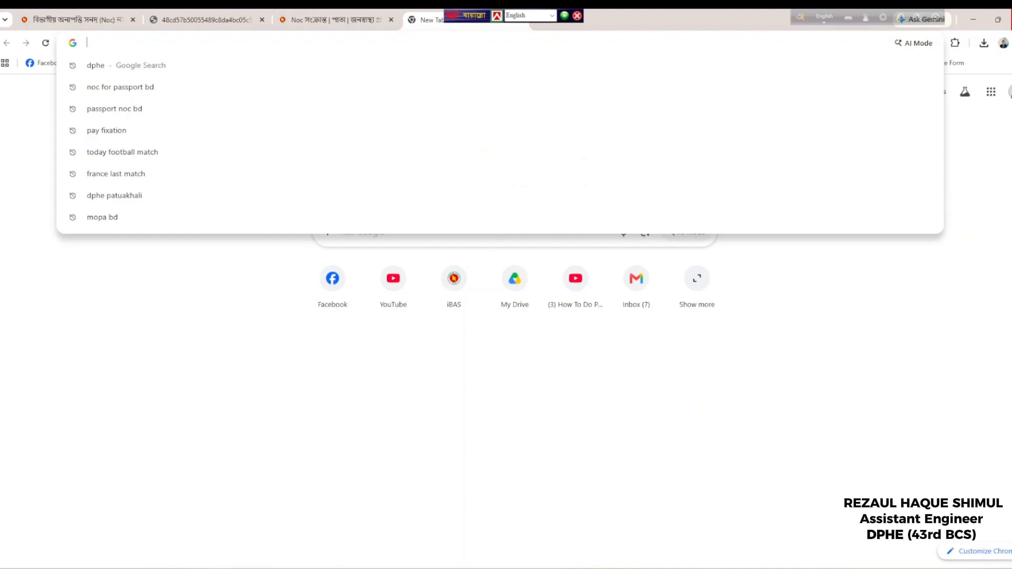
text(ep)
key(Return)
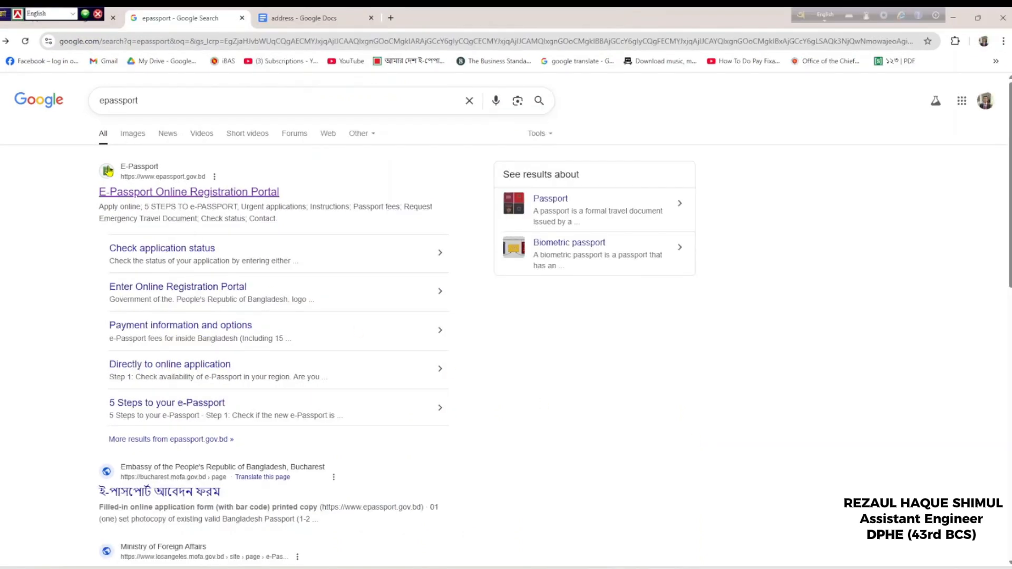
click(164, 194)
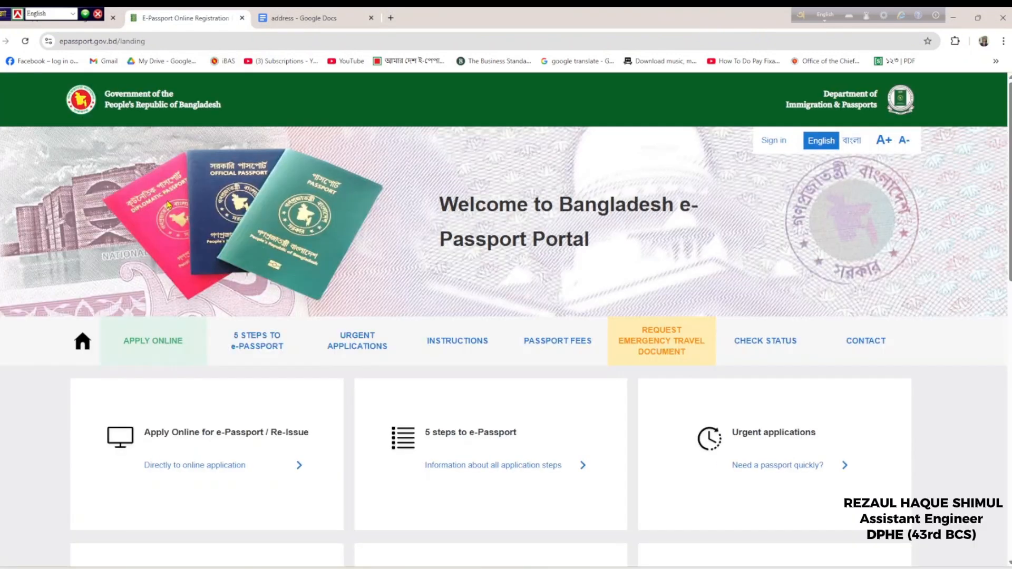
click(172, 349)
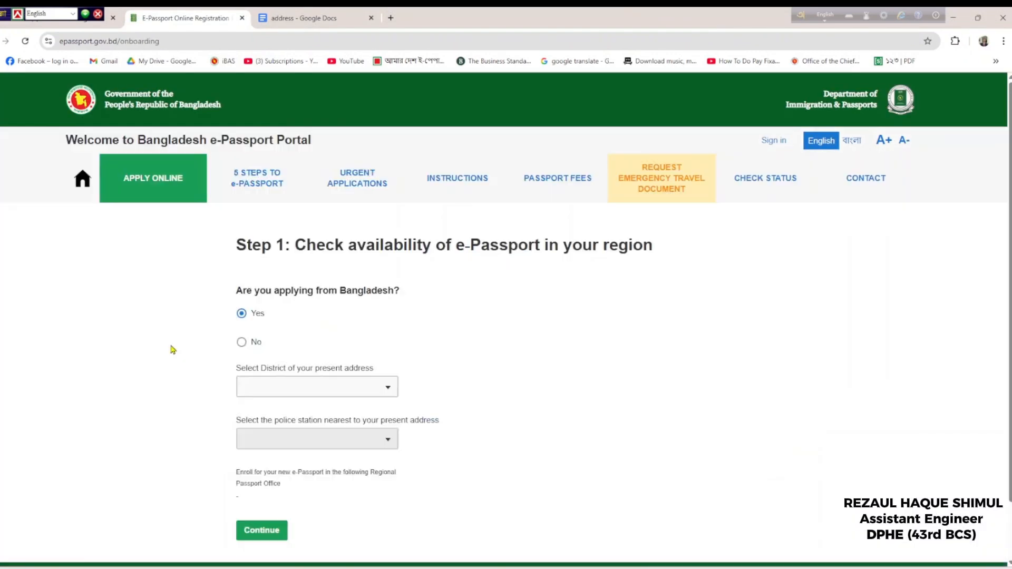
Select district SHARIATPUR and the nearest police station, then continue to the email step
click(288, 380)
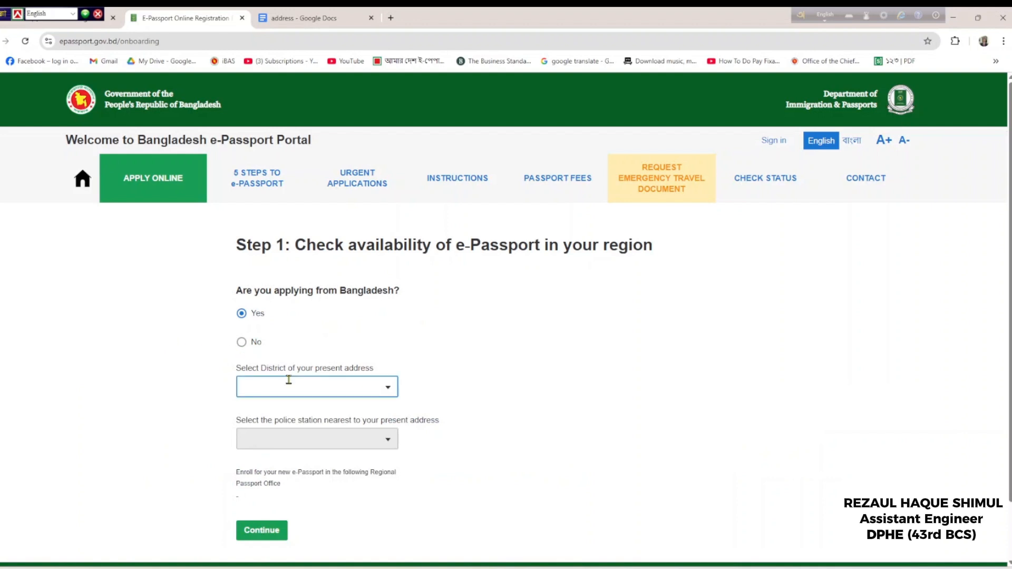
text(shariatpur)
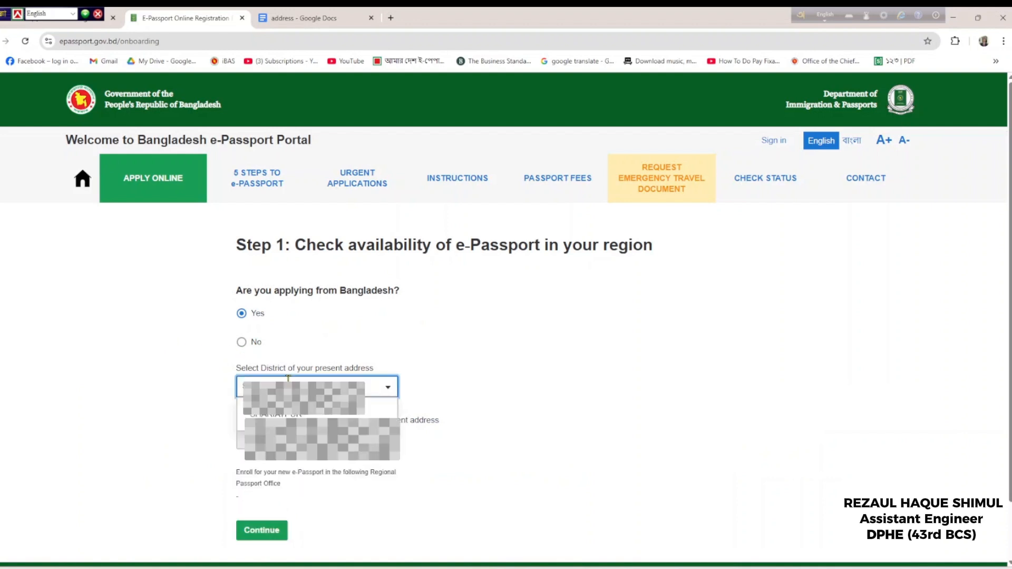
click(276, 414)
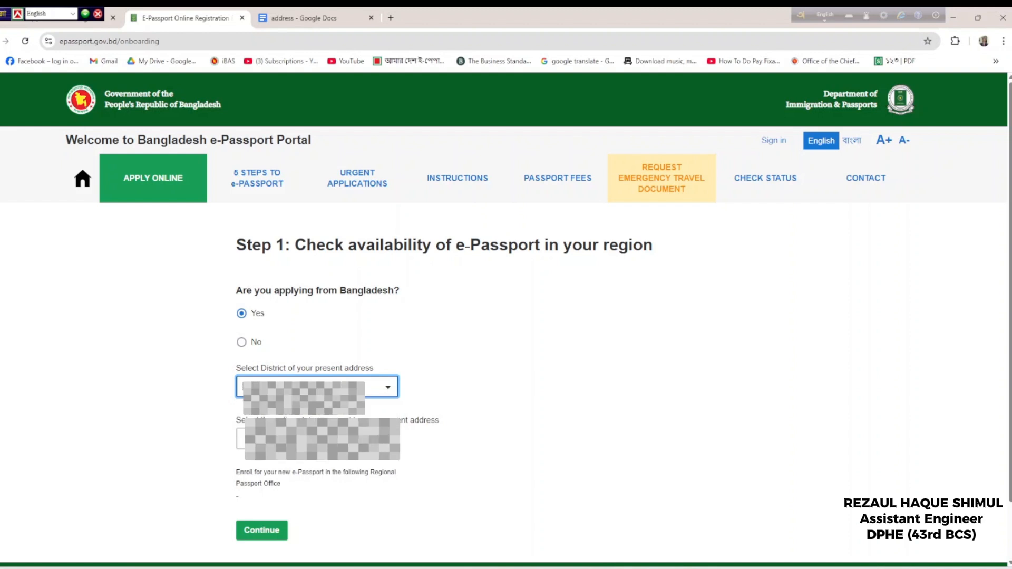
click(318, 439)
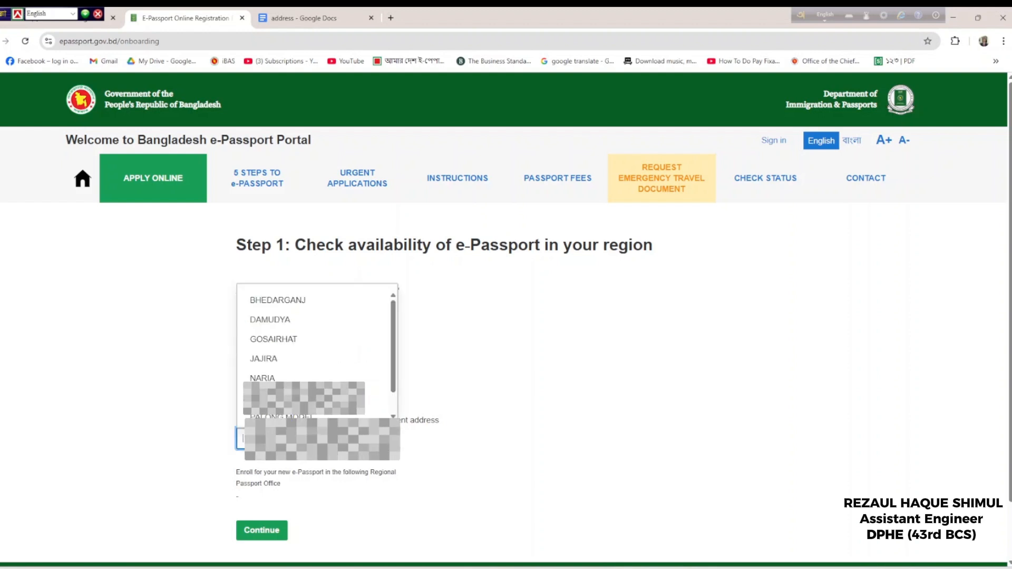
click(279, 417)
scroll(300, 443, down, 2)
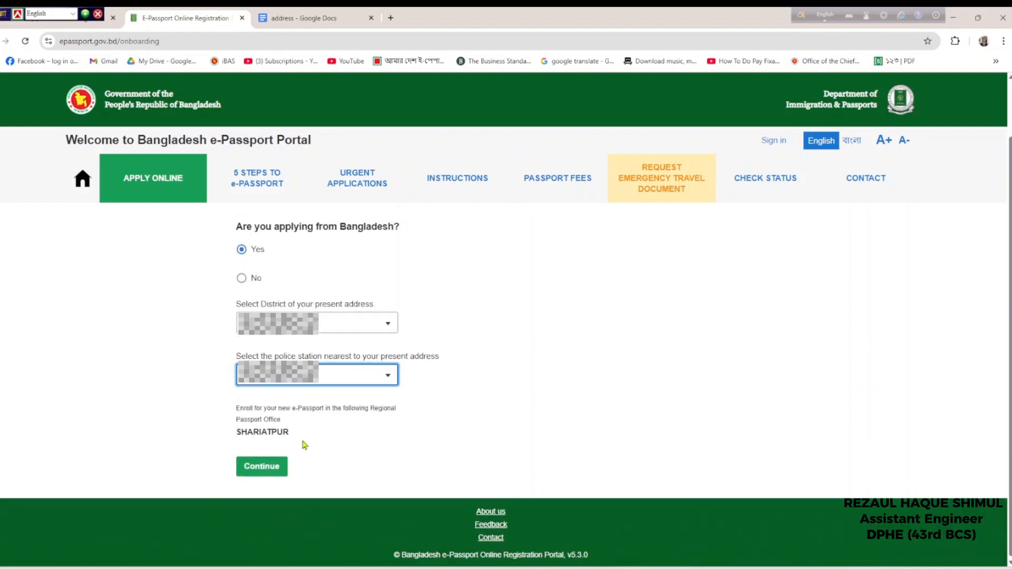
click(269, 471)
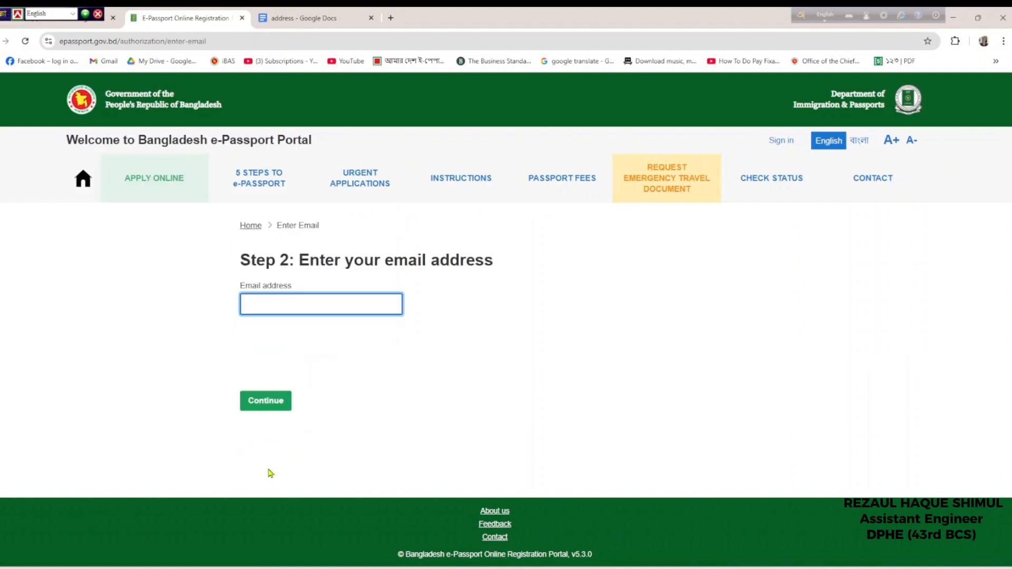
Enter the email address, pass the hCaptcha check and continue
text(sh)
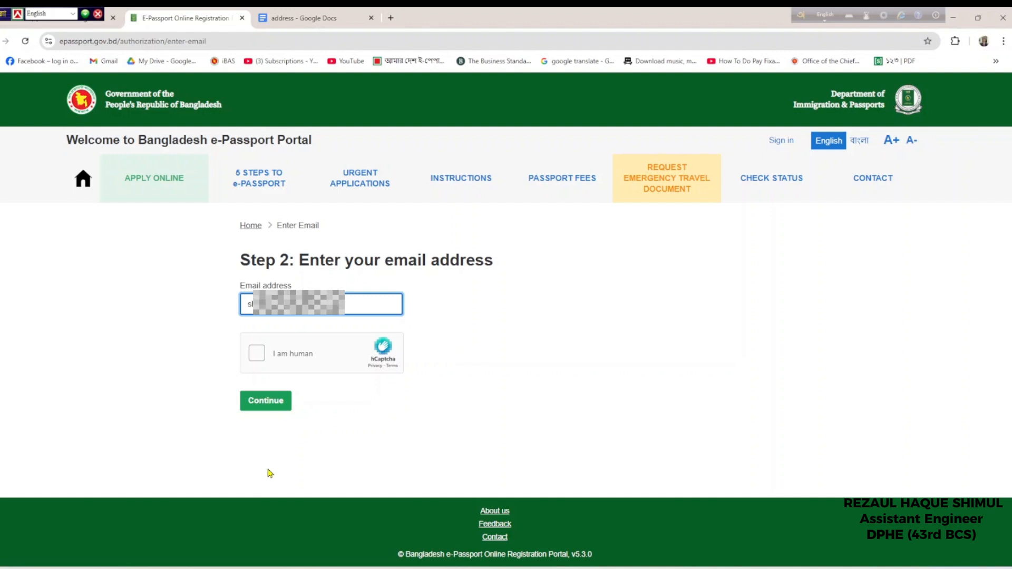
click(258, 356)
click(266, 401)
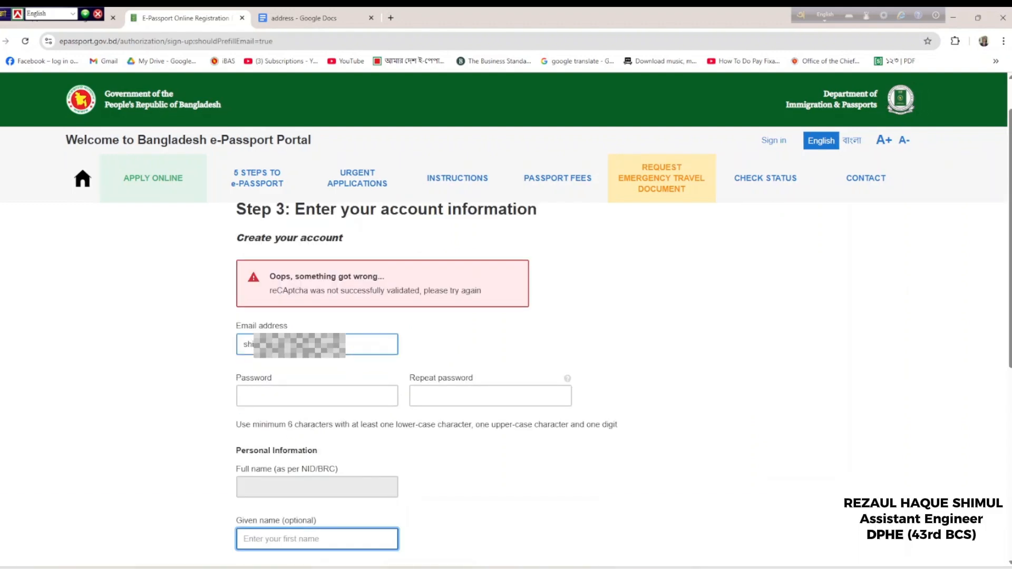
Enter and repeat the account password, then paste in the applicant's given name and surname
click(305, 396)
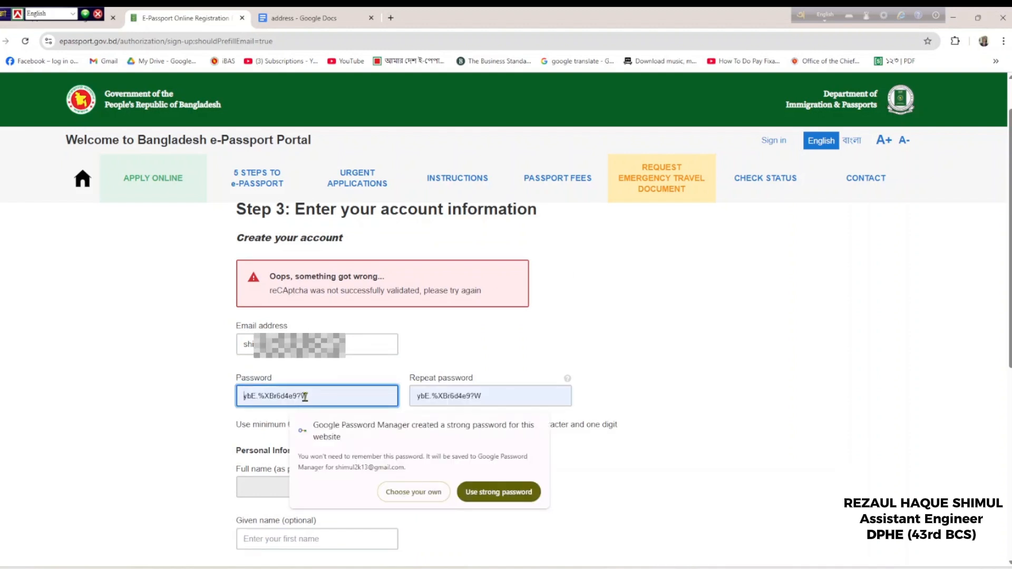
text(•••••••••)
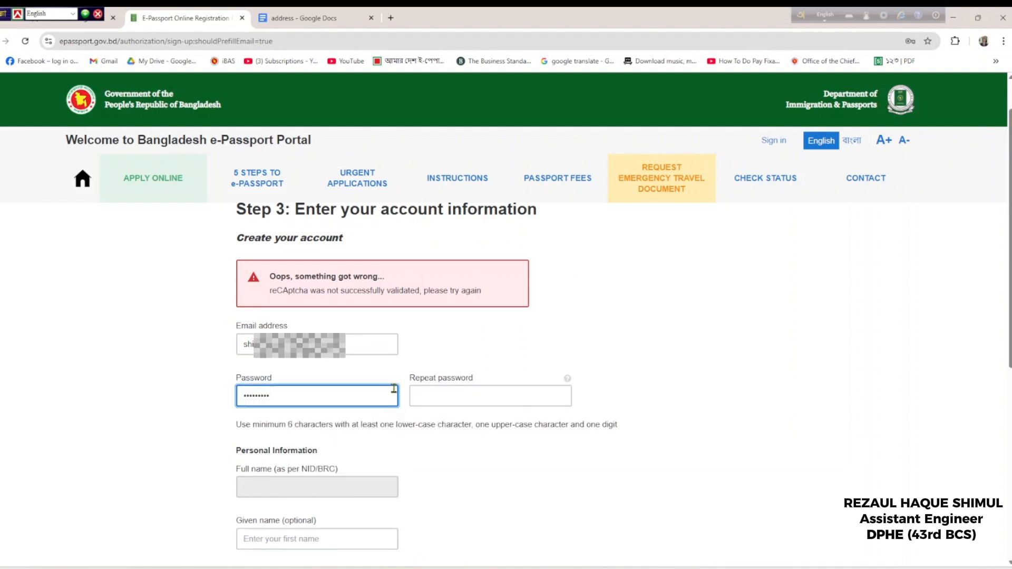
click(450, 397)
text(••••••)
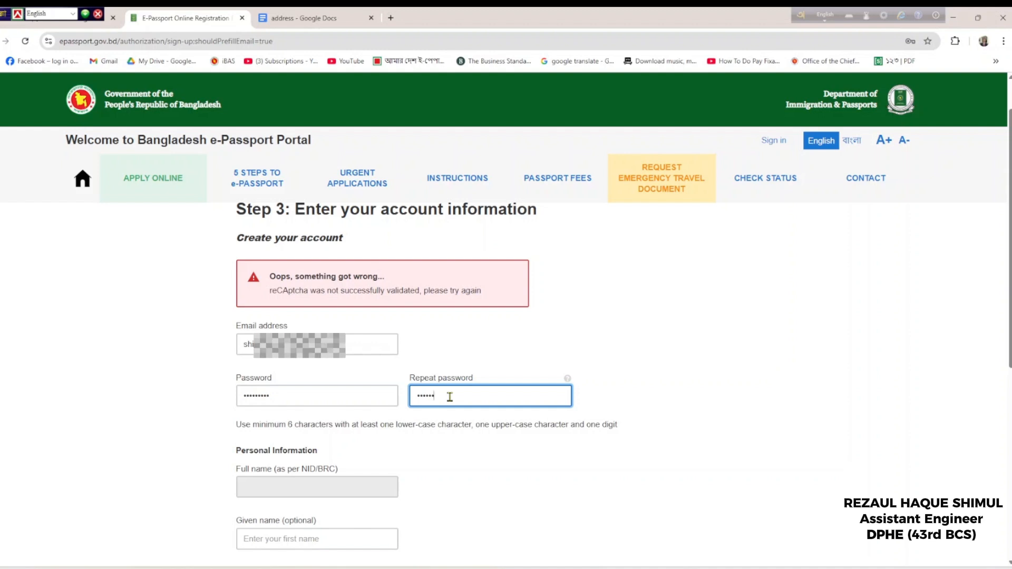
text(•••)
scroll(389, 458, down, 2)
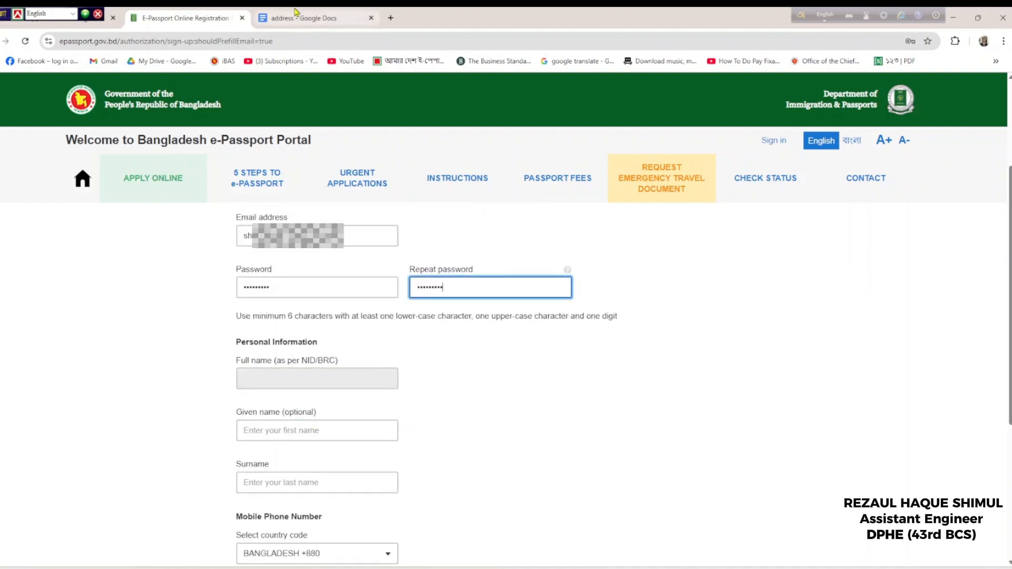
click(283, 430)
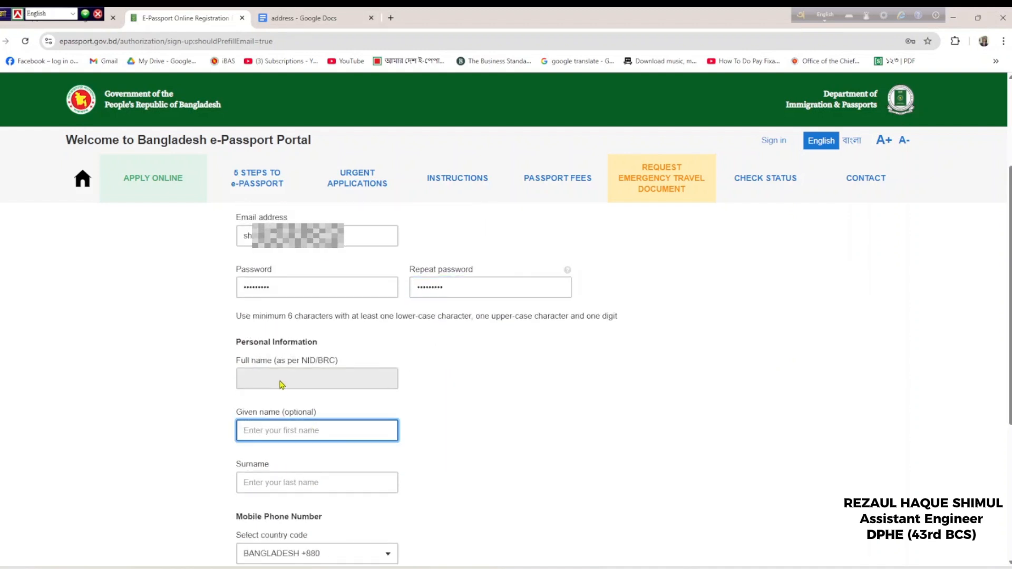
key(ctrl+v)
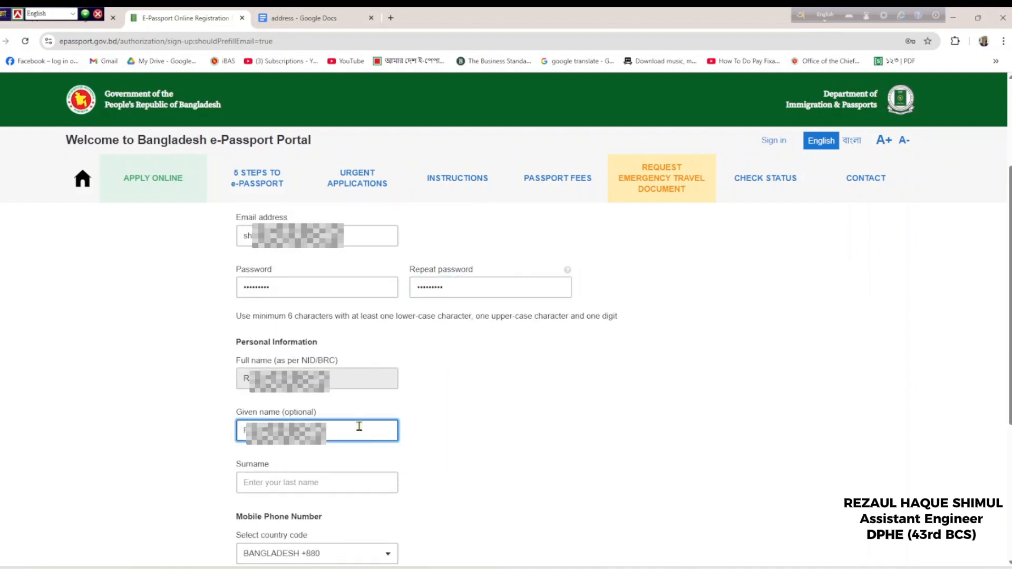
click(362, 486)
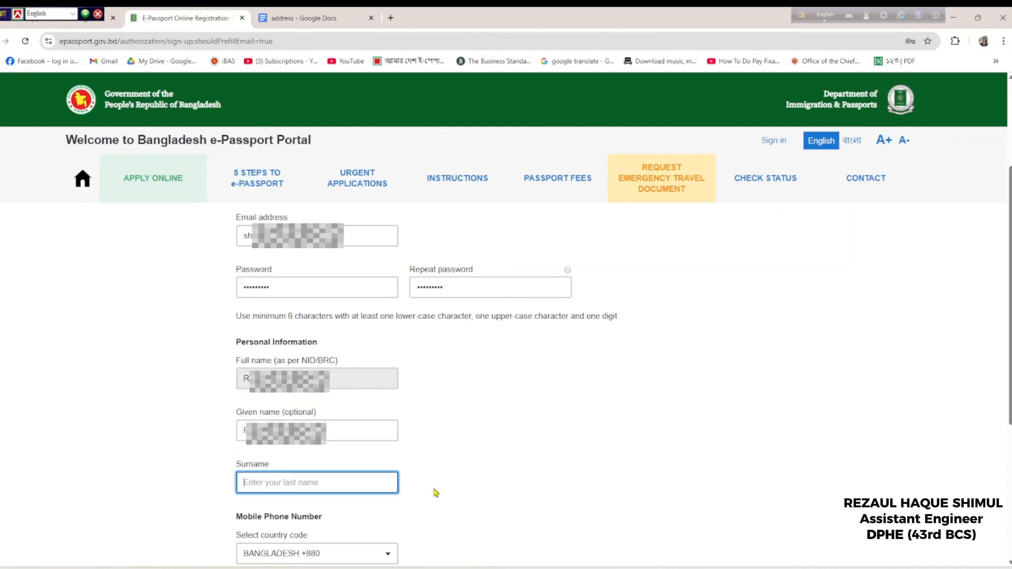
text(HAQUE)
Paste the applicant's mobile number, pass hCaptcha and create the e-Passport account
scroll(436, 493, down, 3)
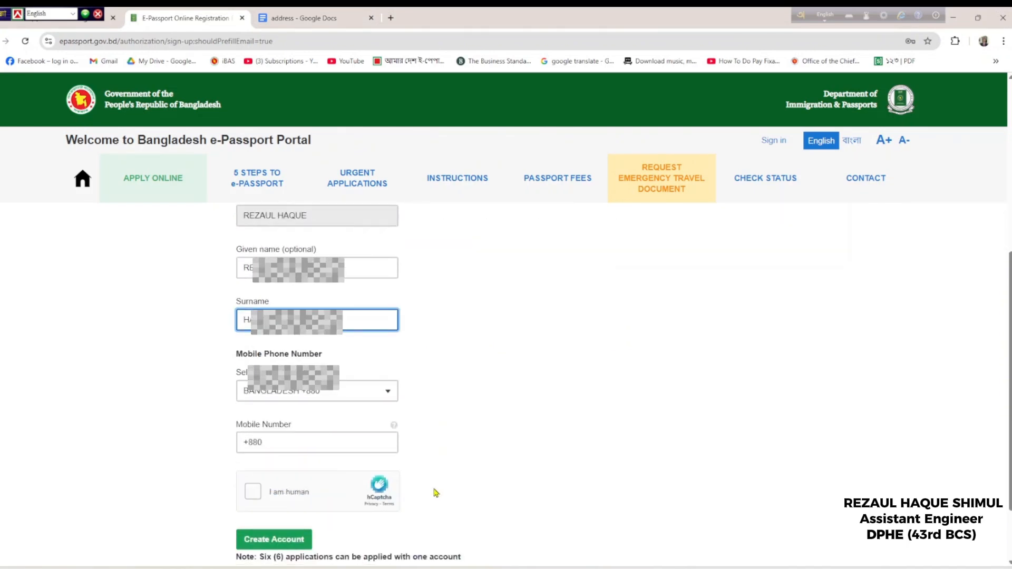
scroll(435, 492, up, 1)
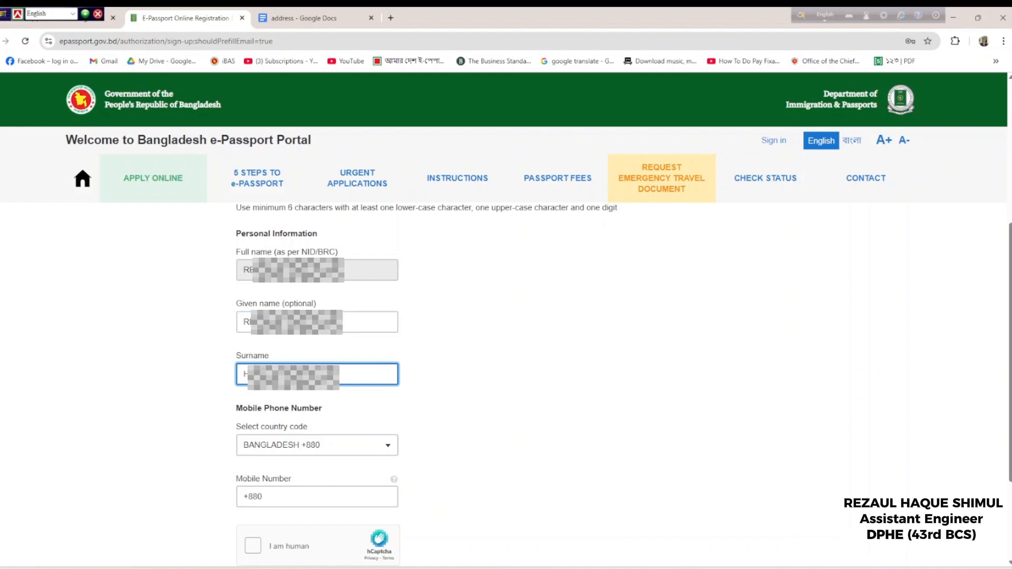
scroll(343, 406, down, 2)
click(341, 388)
key(ctrl+v)
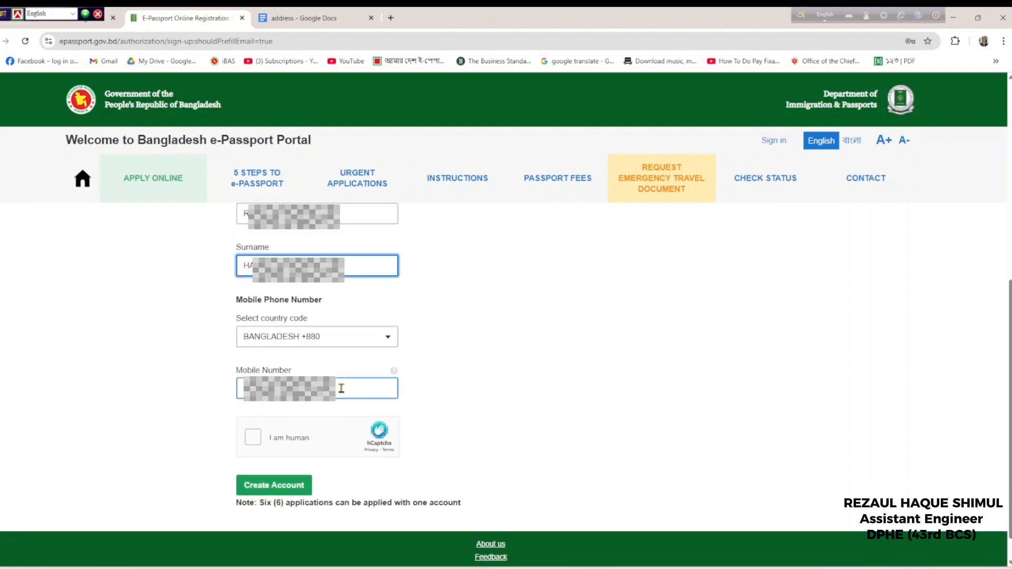
click(337, 393)
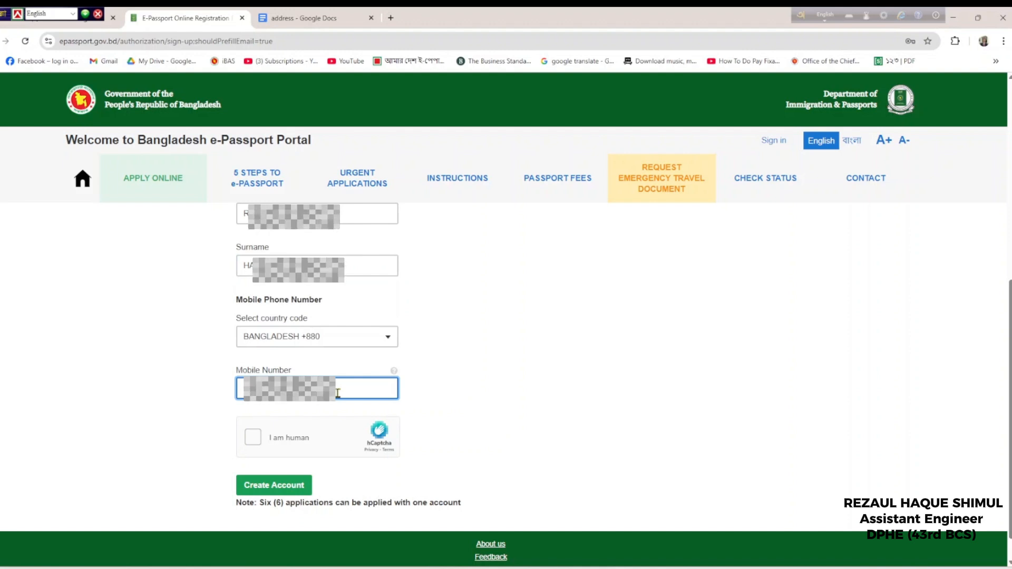
click(289, 441)
click(275, 482)
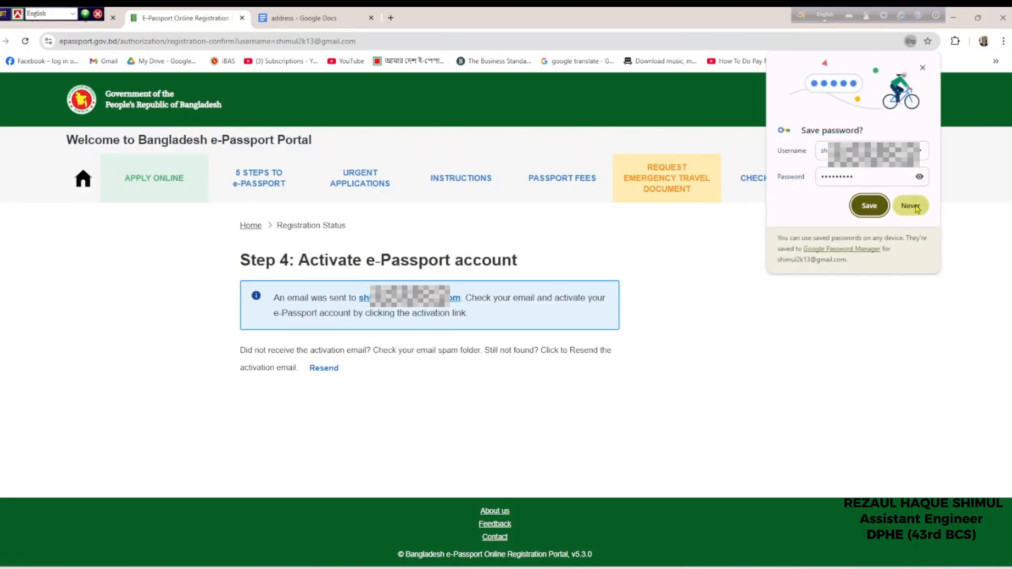
Decline saving the password and follow the activation link in the e-Passport email
click(912, 206)
click(106, 21)
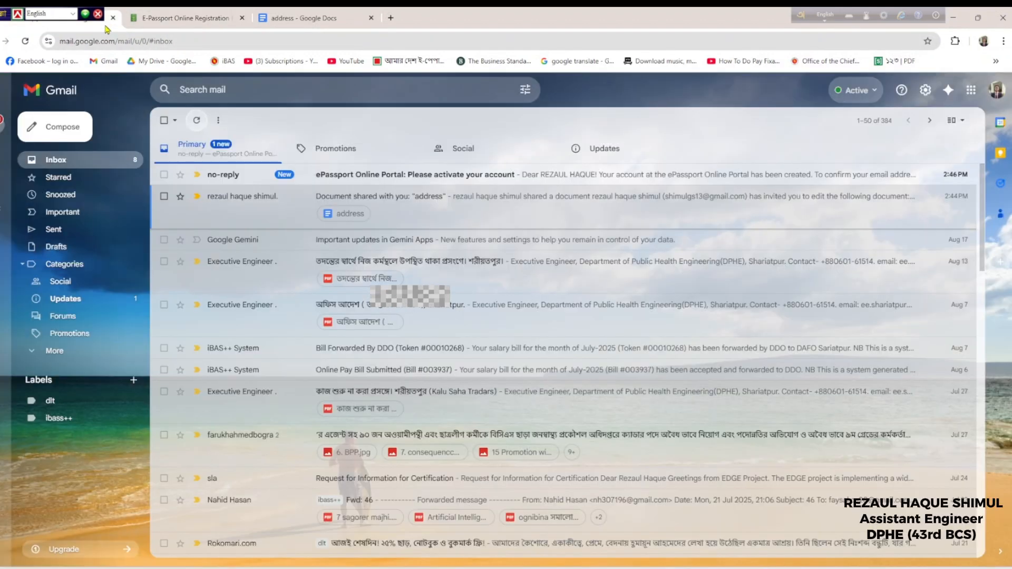
click(346, 169)
click(342, 266)
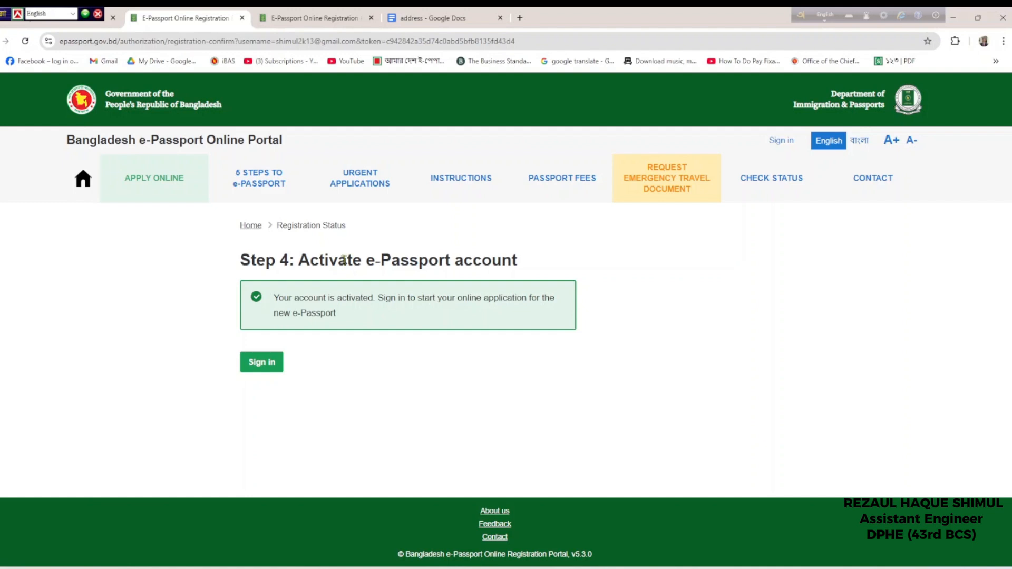
Sign in to the portal with the account password after passing the hCaptcha check
click(278, 363)
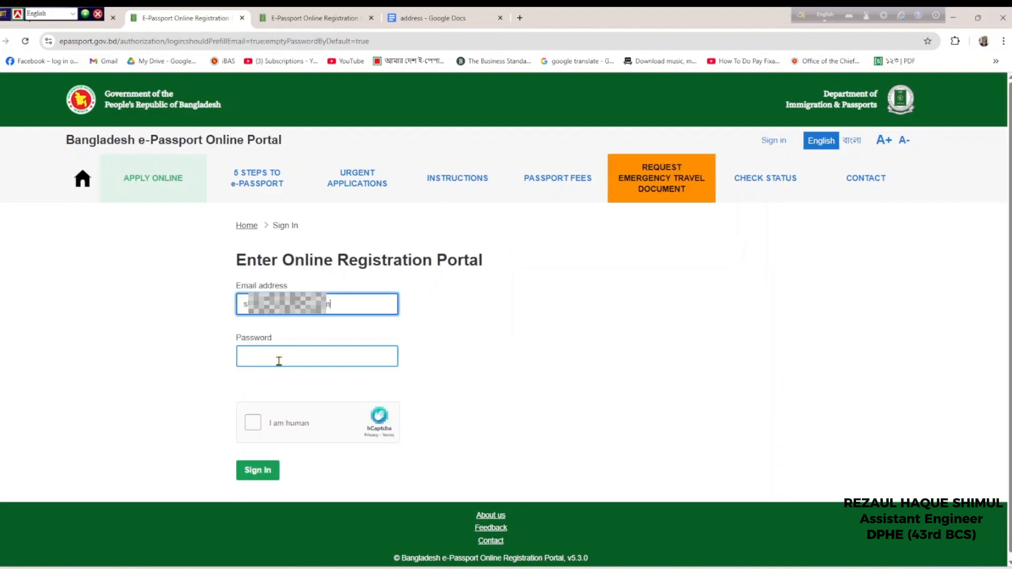
click(311, 365)
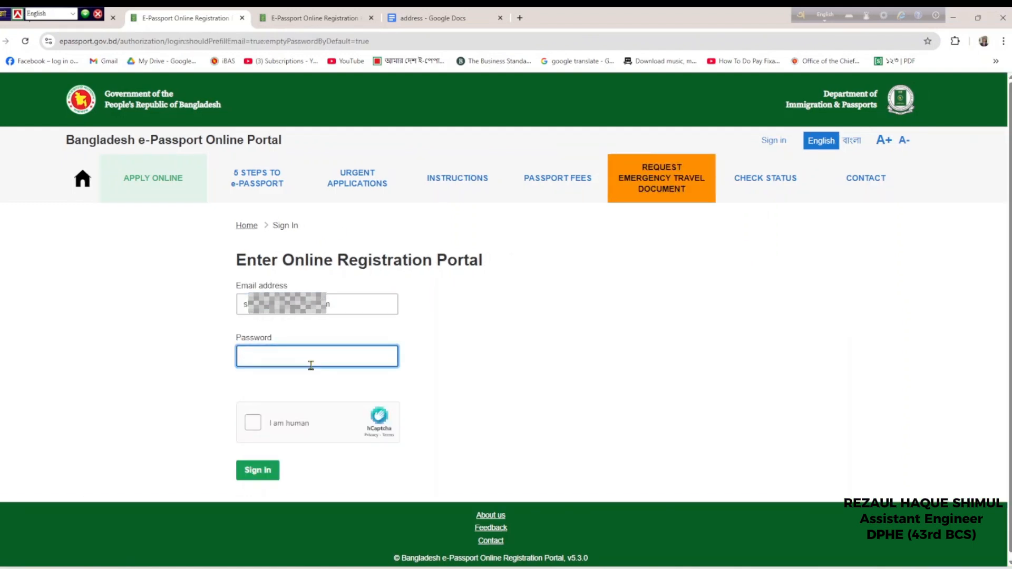
text(a••••••••)
click(253, 424)
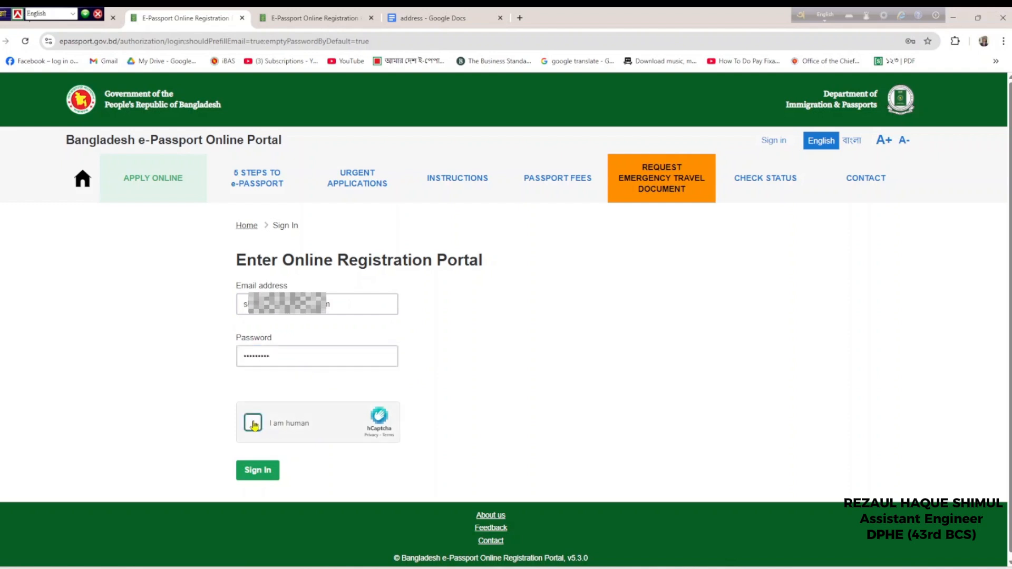
click(264, 477)
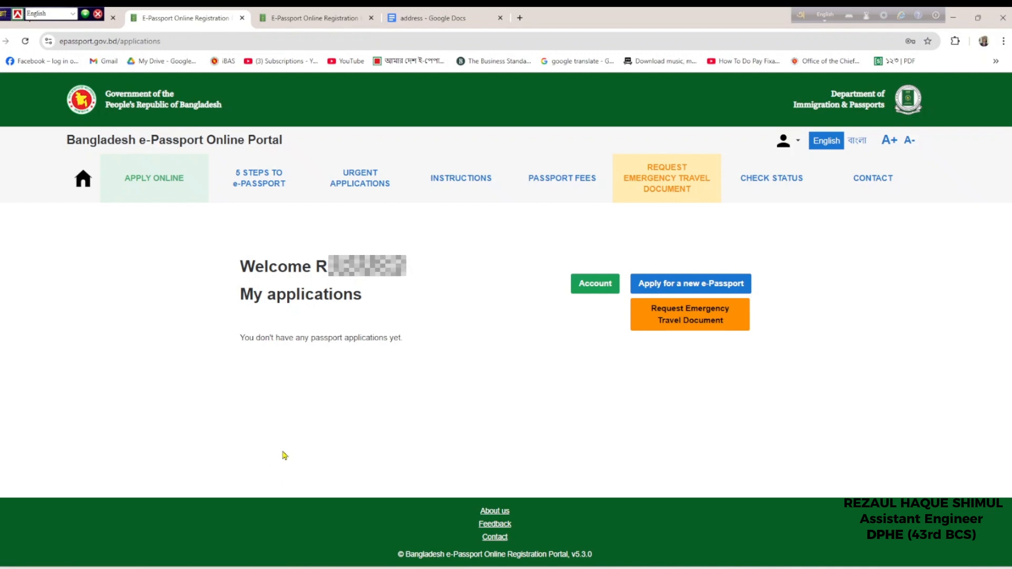
Start a new application for an Official Passport with NOC as supporting document and save it
click(688, 285)
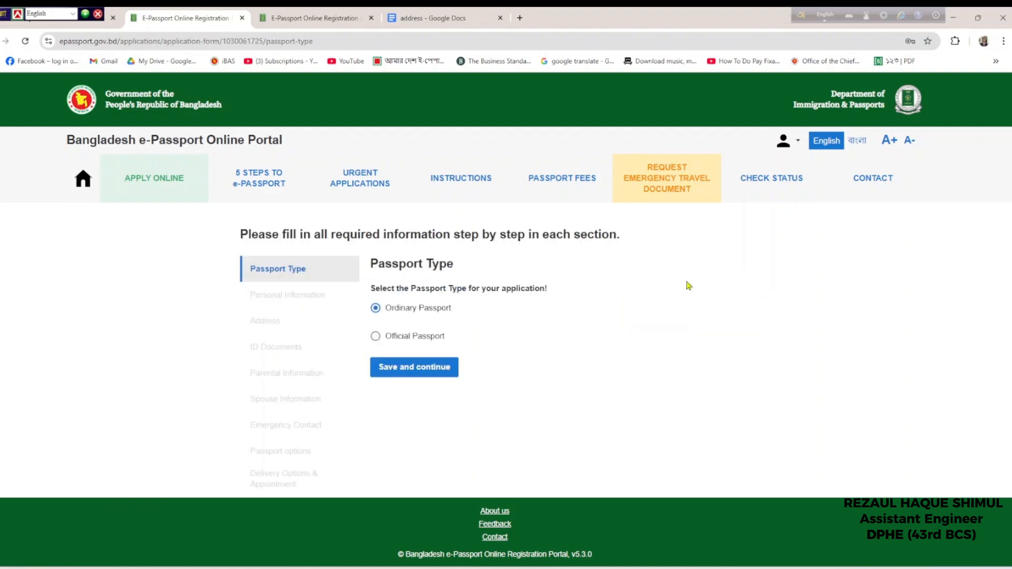
click(415, 336)
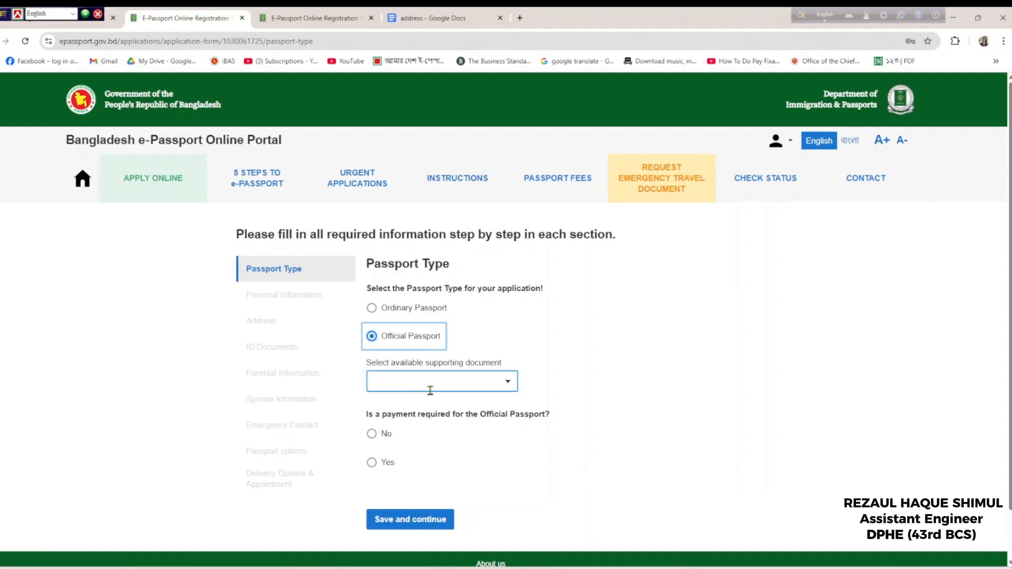
click(431, 390)
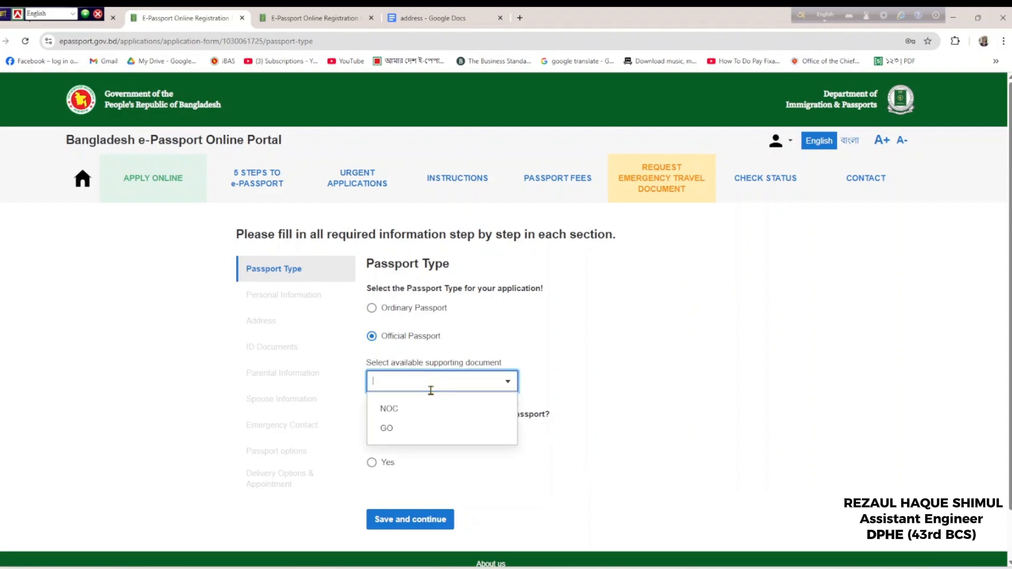
click(427, 409)
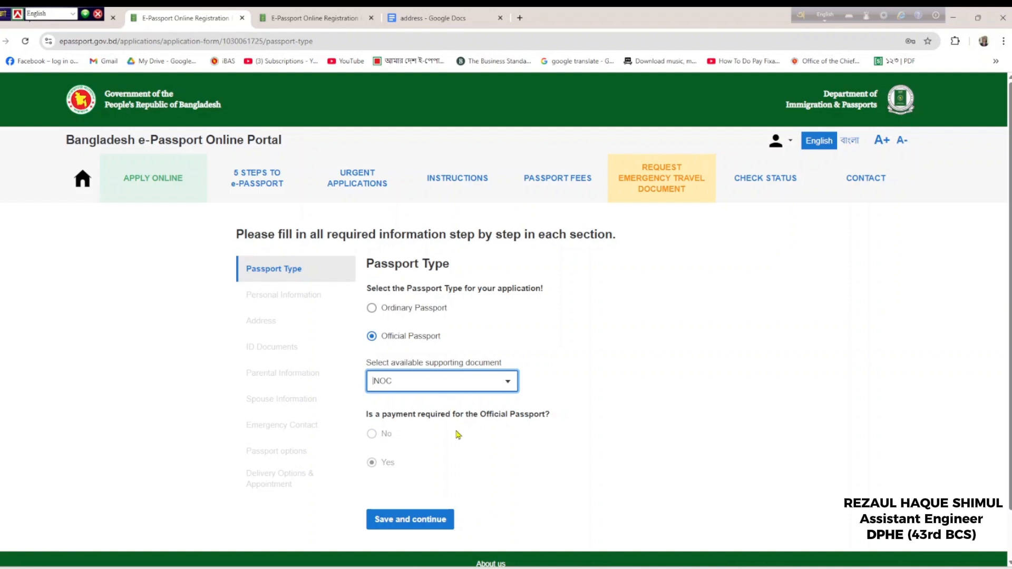
scroll(457, 434, down, 1)
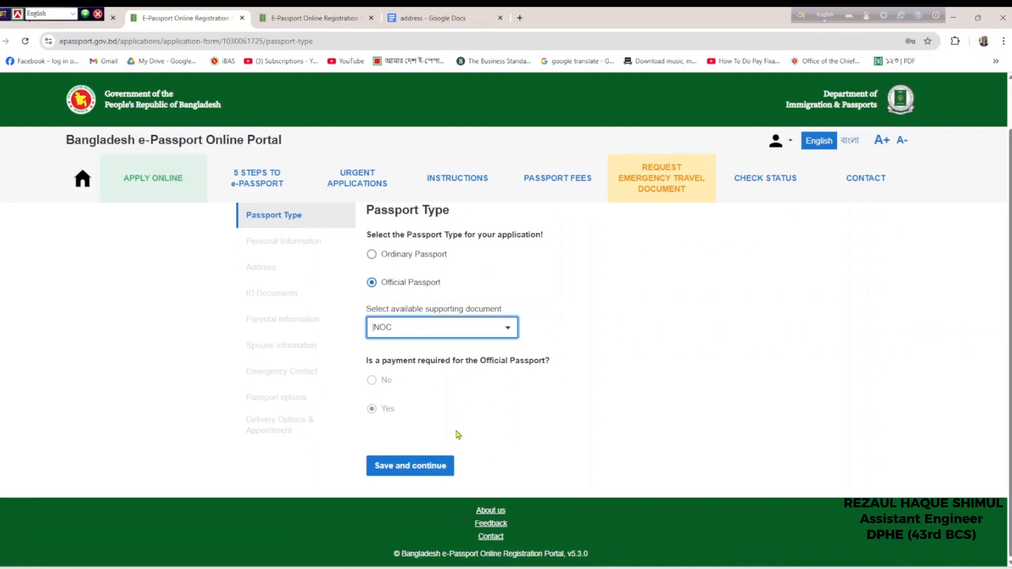
click(444, 469)
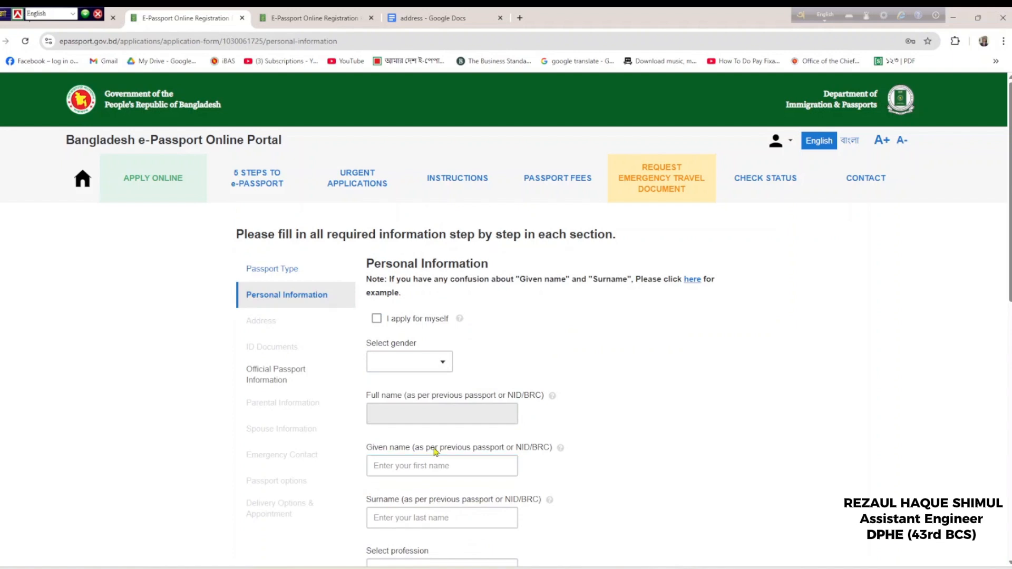
Tick 'I apply for myself' to auto-fill the names, then open the Given name/Surname help link
click(377, 319)
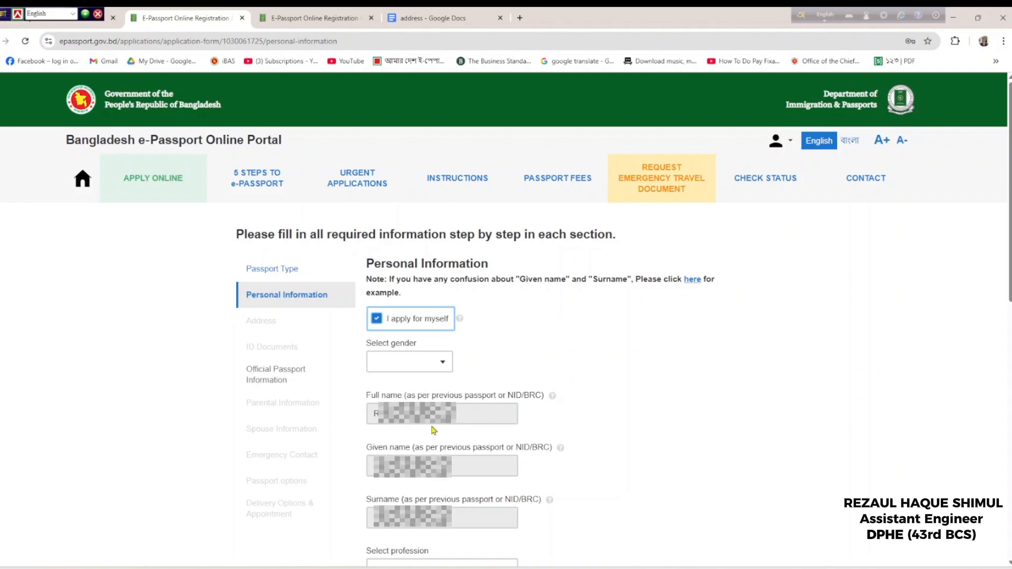
click(693, 280)
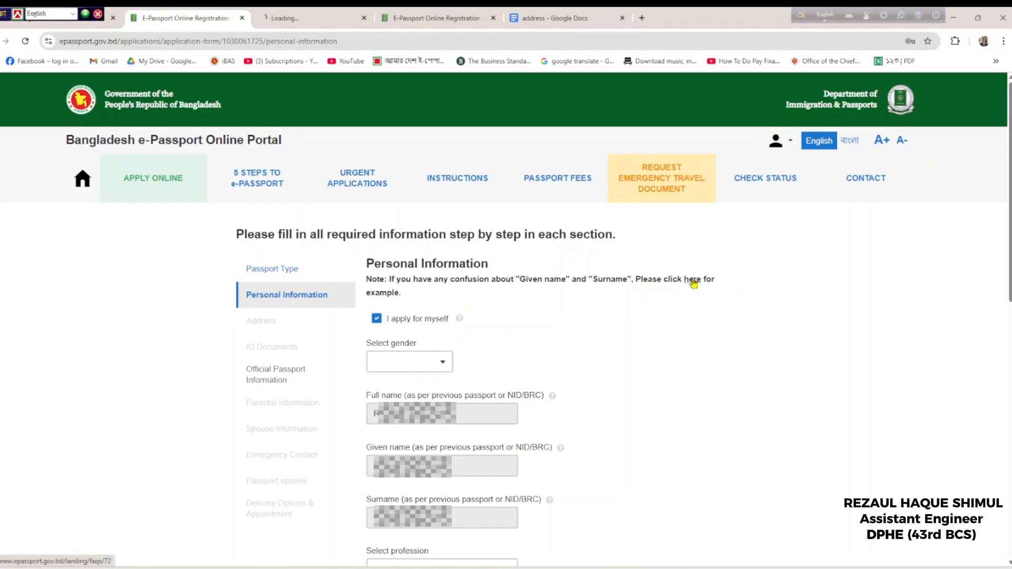
Read through the FAQ's Given Name and Surname cases, then return to the application form
click(303, 12)
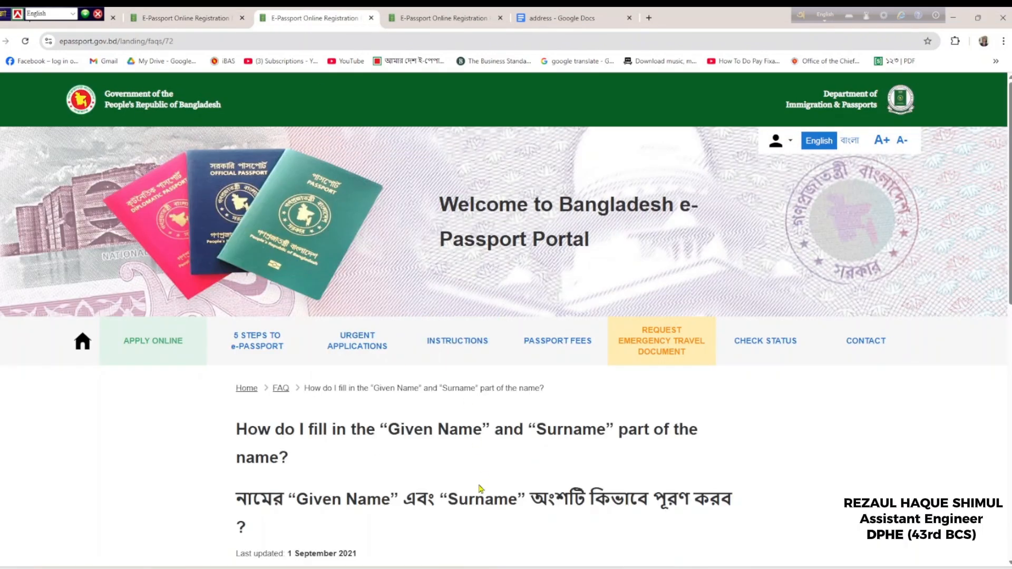
scroll(479, 489, down, 5)
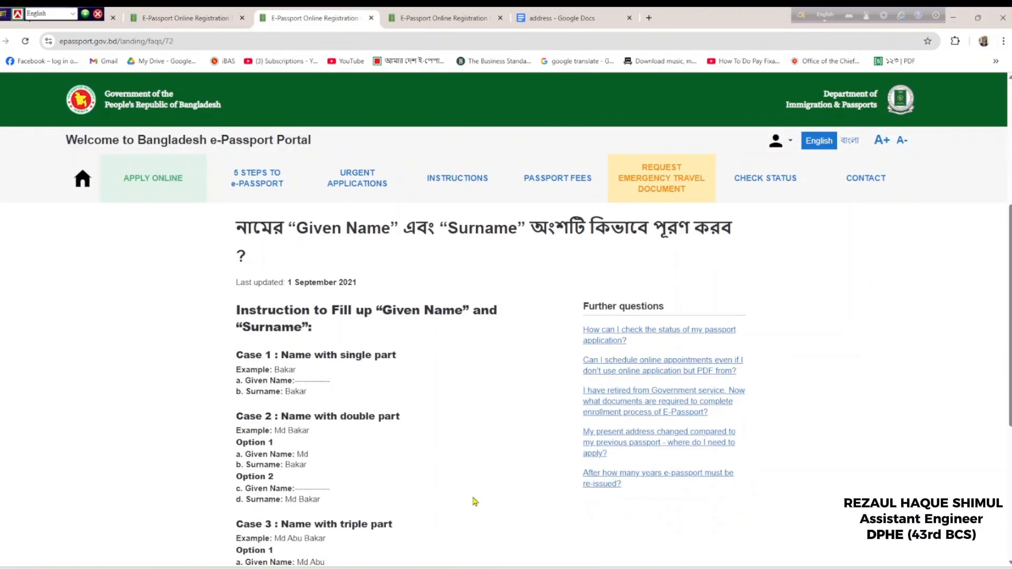
scroll(476, 498, down, 3)
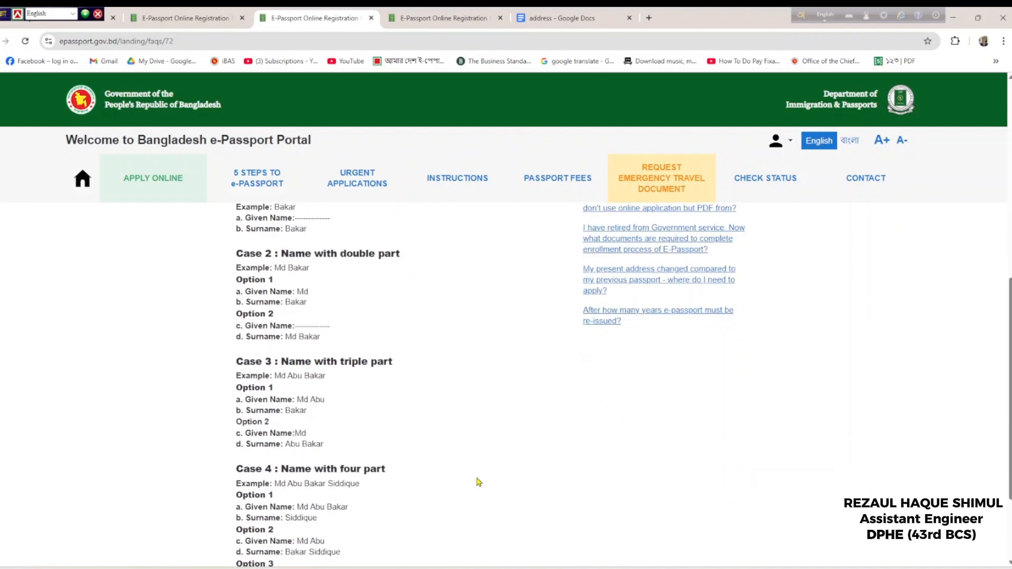
scroll(480, 480, down, 1)
scroll(480, 480, down, 2)
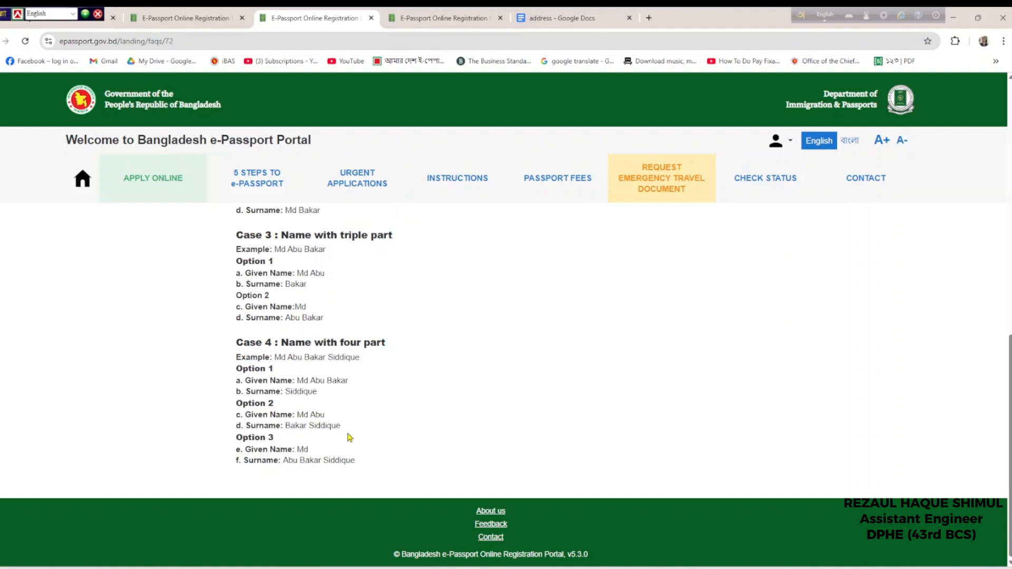
click(235, 12)
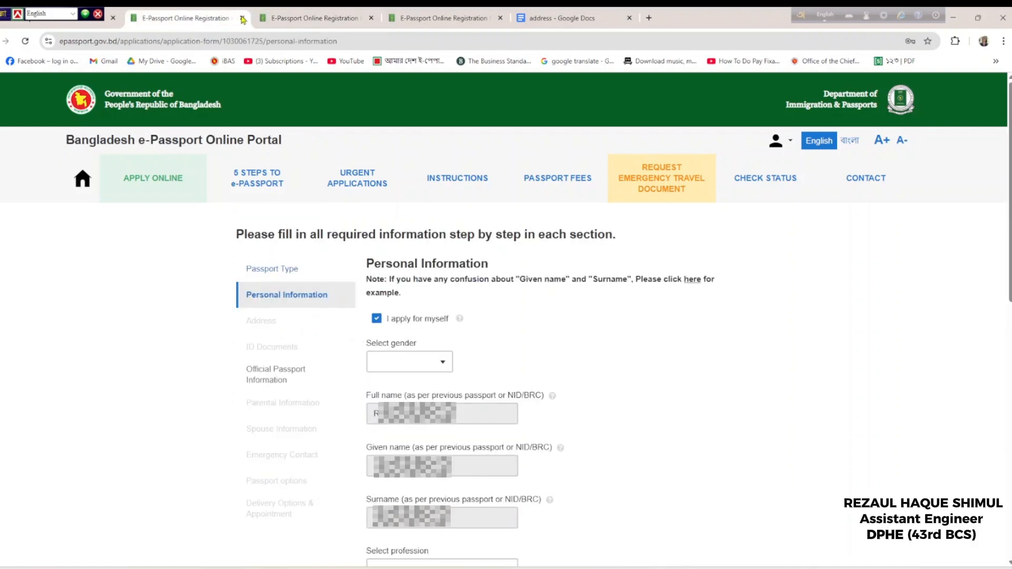
Set gender to MALE, profession to GOVERNMENT SERVICE and religion to ISLAM
click(422, 313)
click(419, 333)
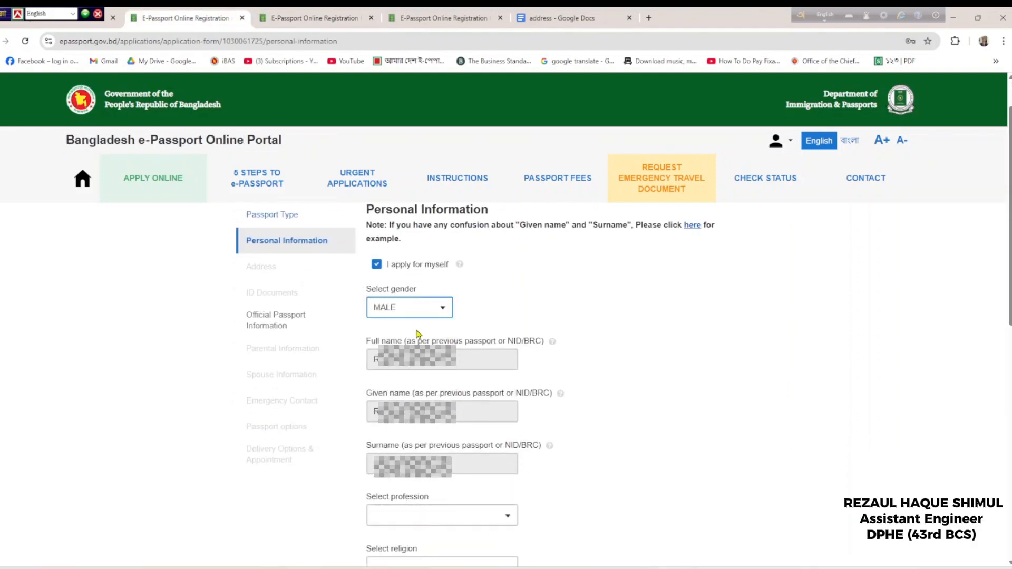
scroll(506, 350, down, 2)
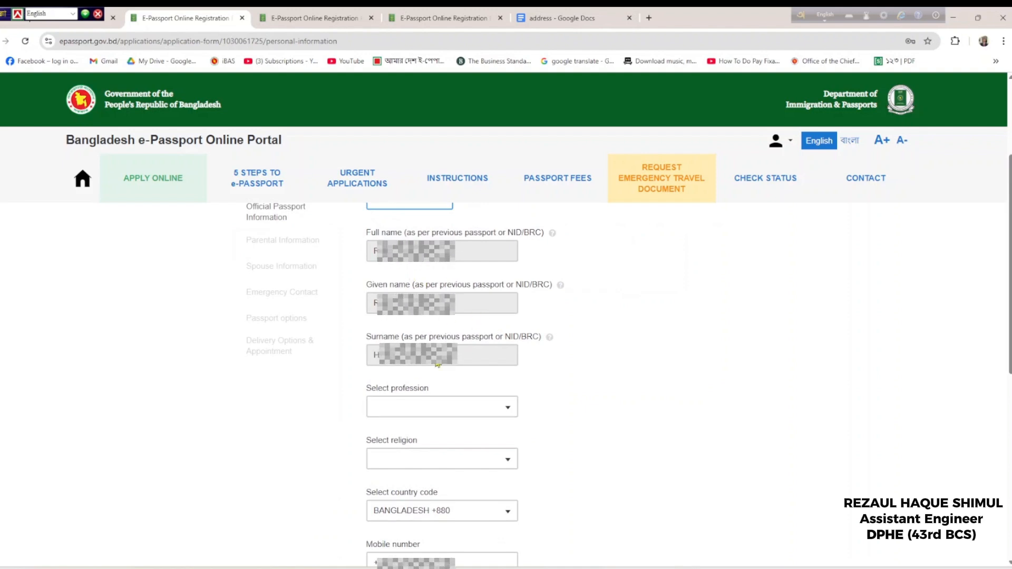
scroll(490, 372, down, 2)
click(419, 306)
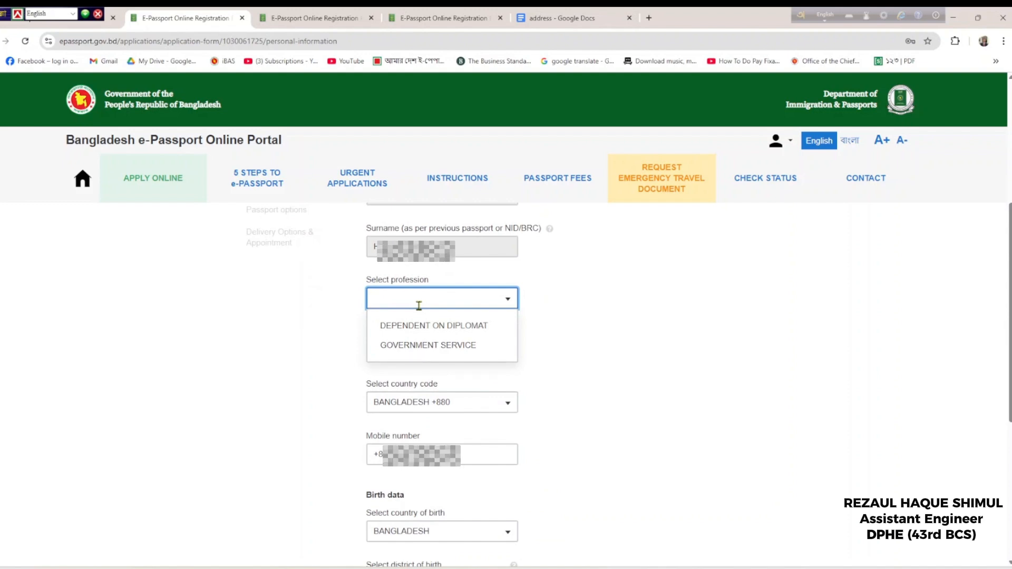
click(443, 346)
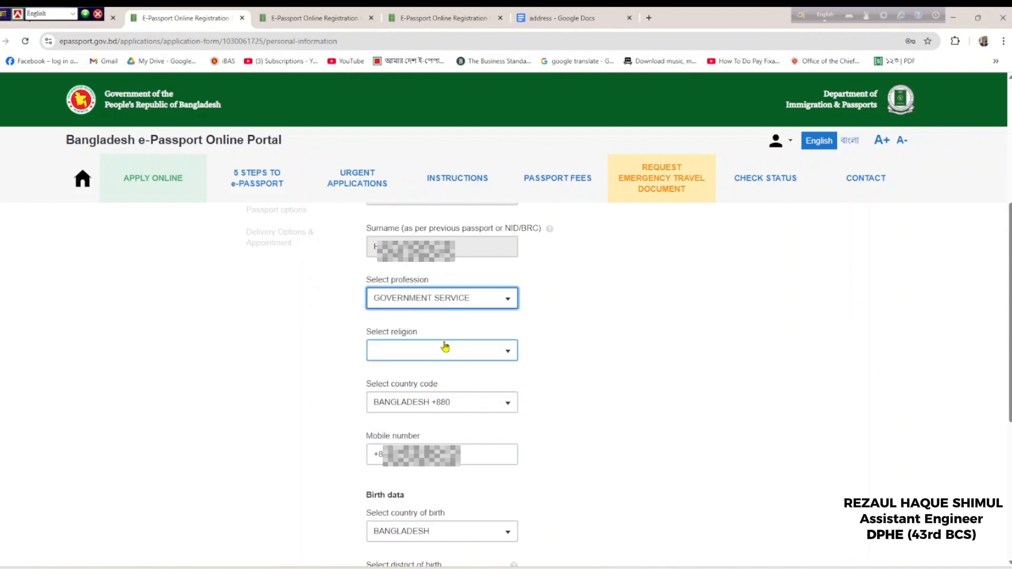
click(442, 349)
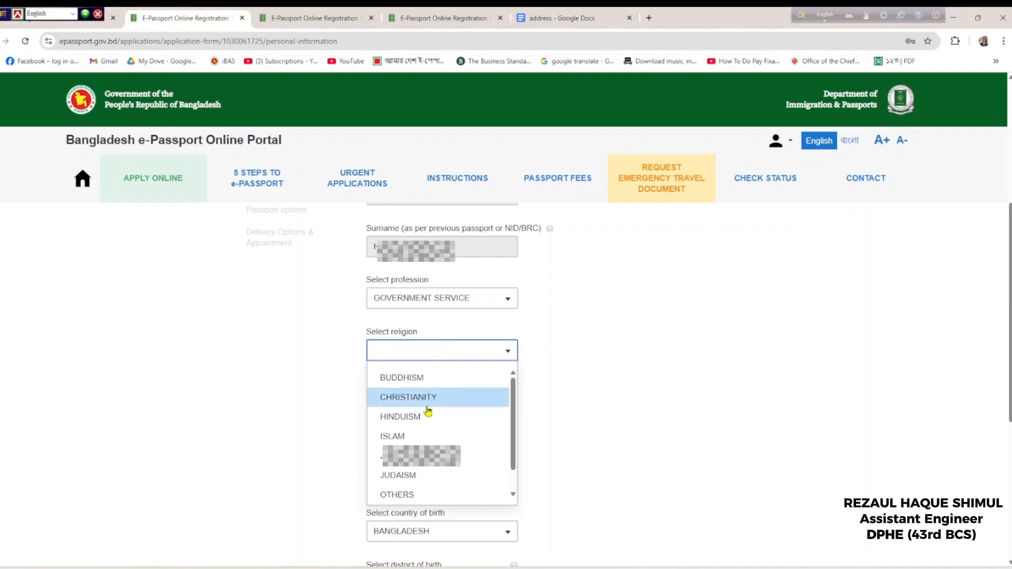
click(390, 435)
Pick the district of birth from the filtered list and enter the date of birth
scroll(550, 410, down, 2)
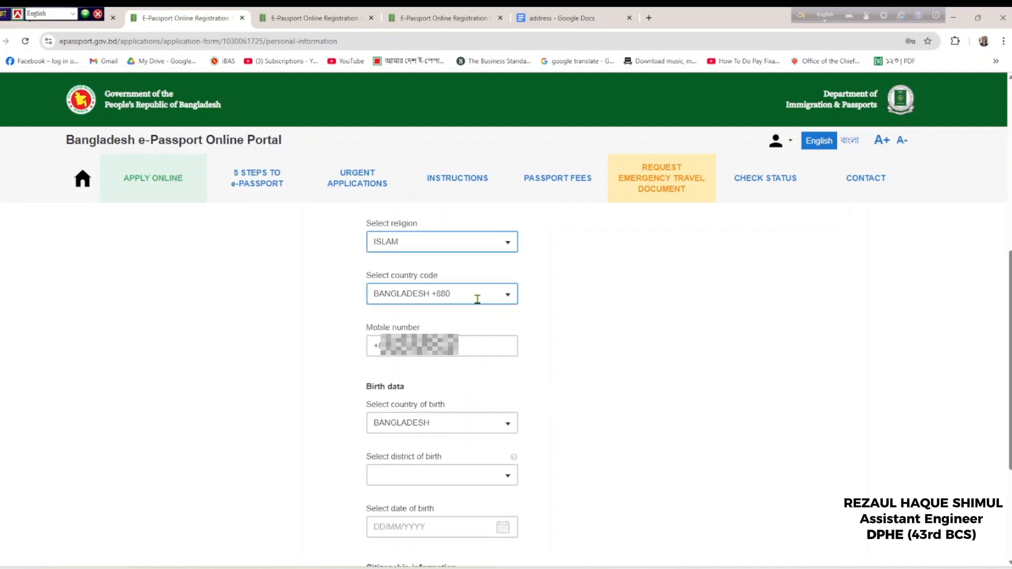
click(464, 346)
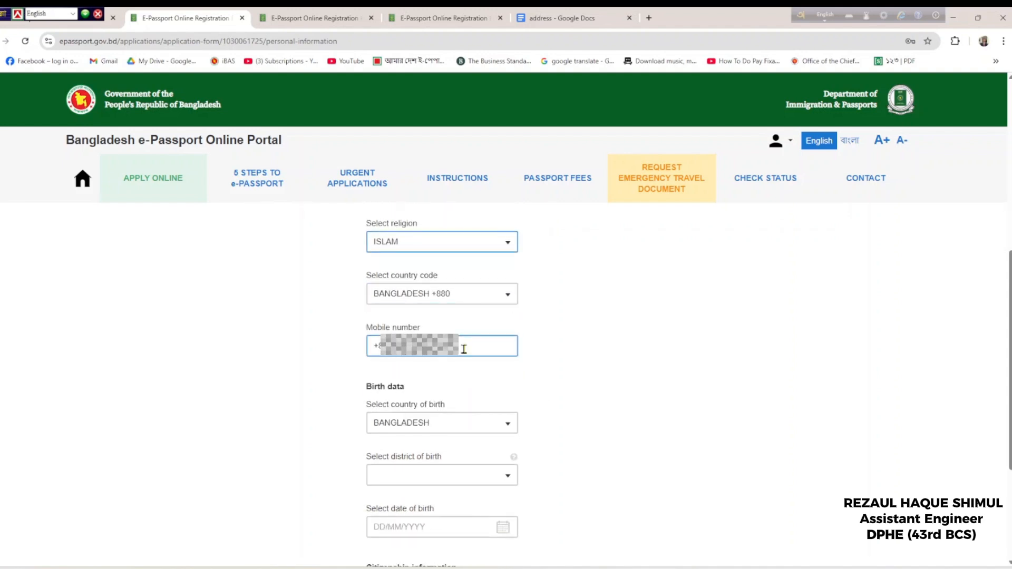
scroll(530, 368, down, 2)
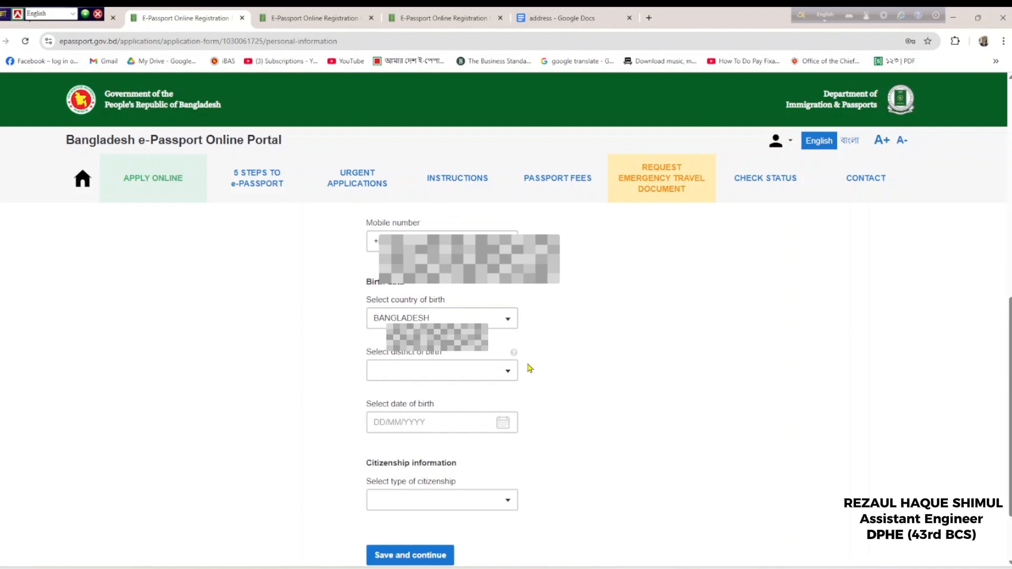
click(466, 368)
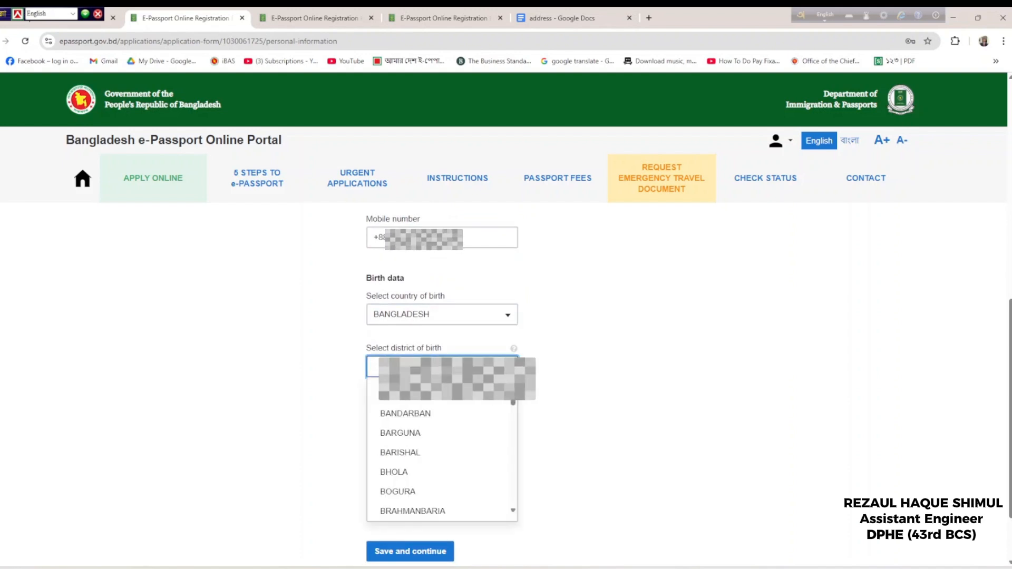
text(KI)
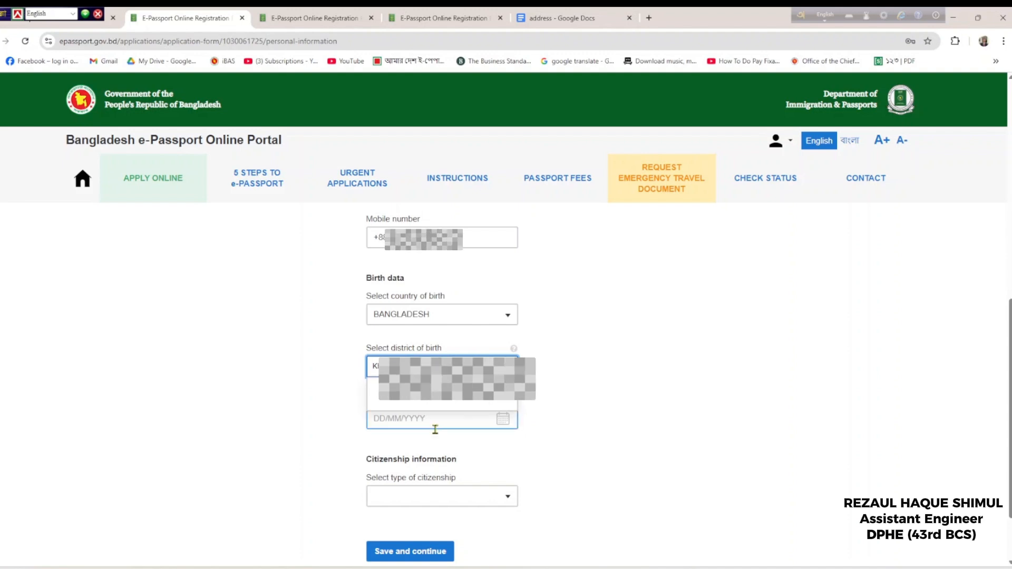
click(420, 393)
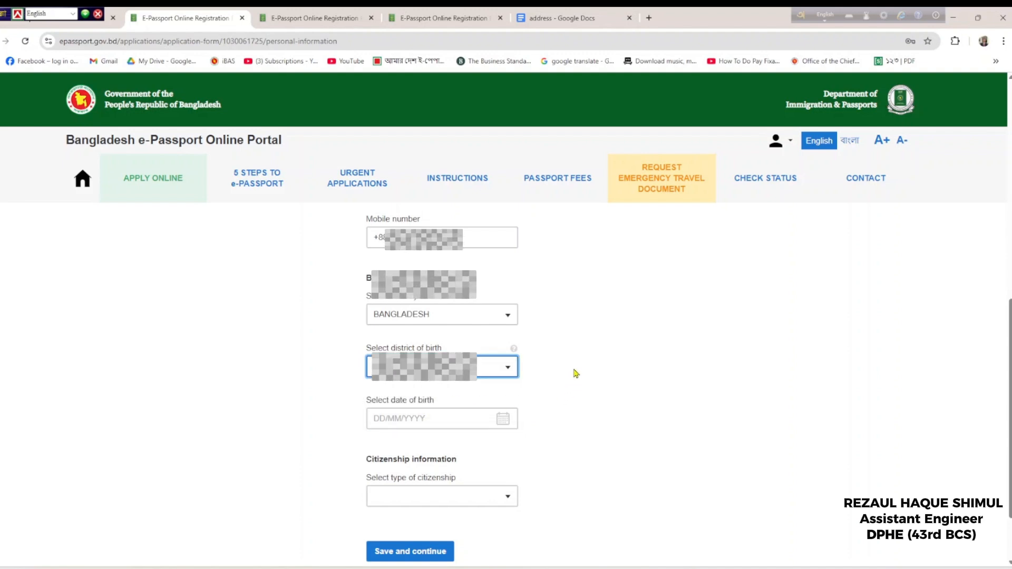
click(466, 419)
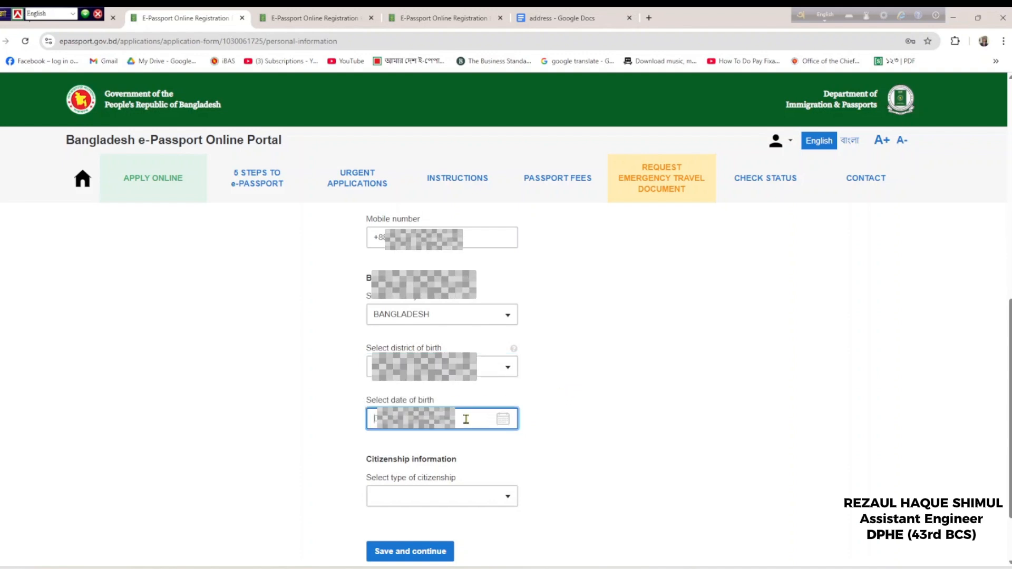
text(0)
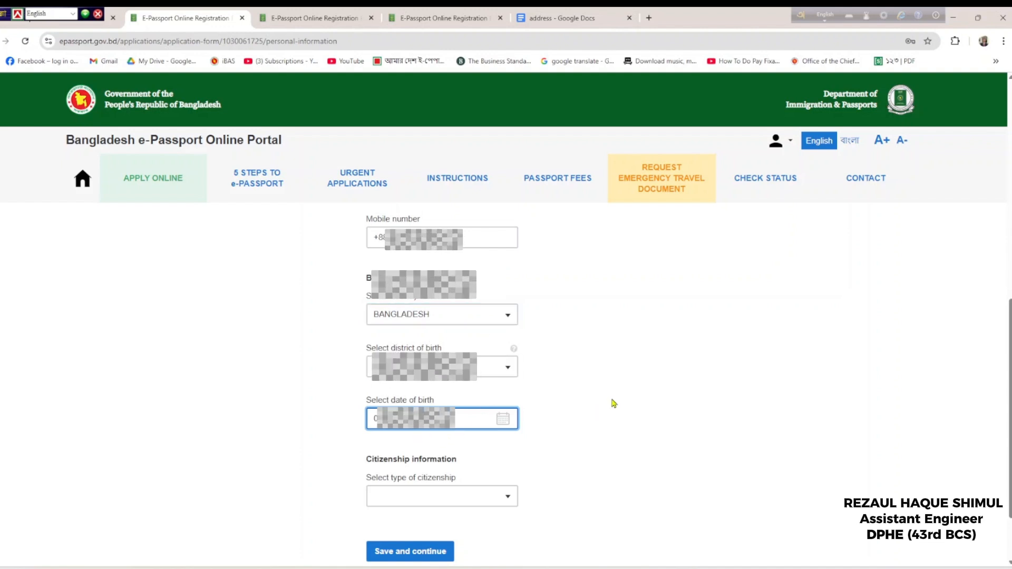
Set citizenship type to BY BIRTH and save the personal information
scroll(611, 403, down, 2)
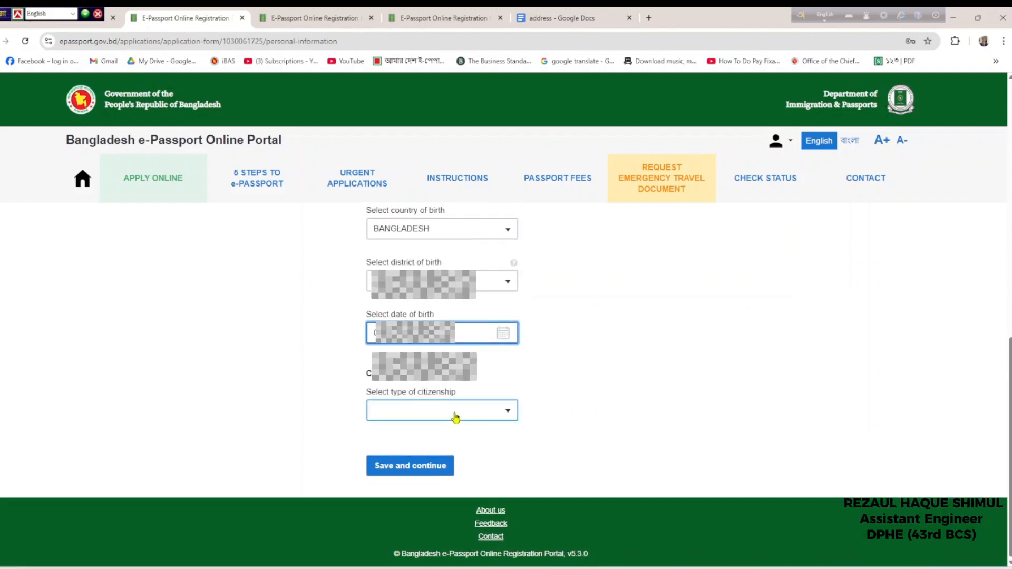
click(456, 417)
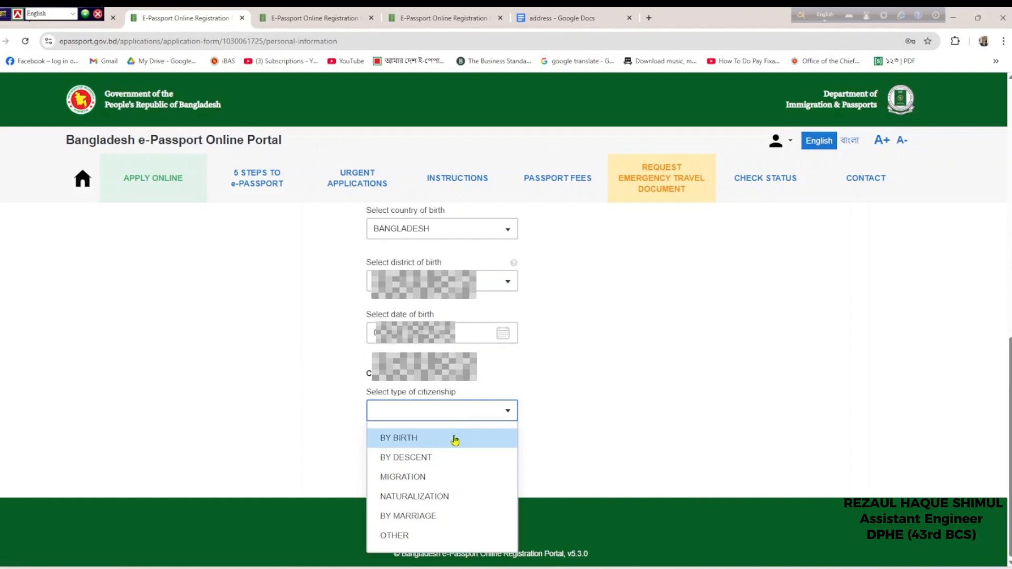
click(455, 438)
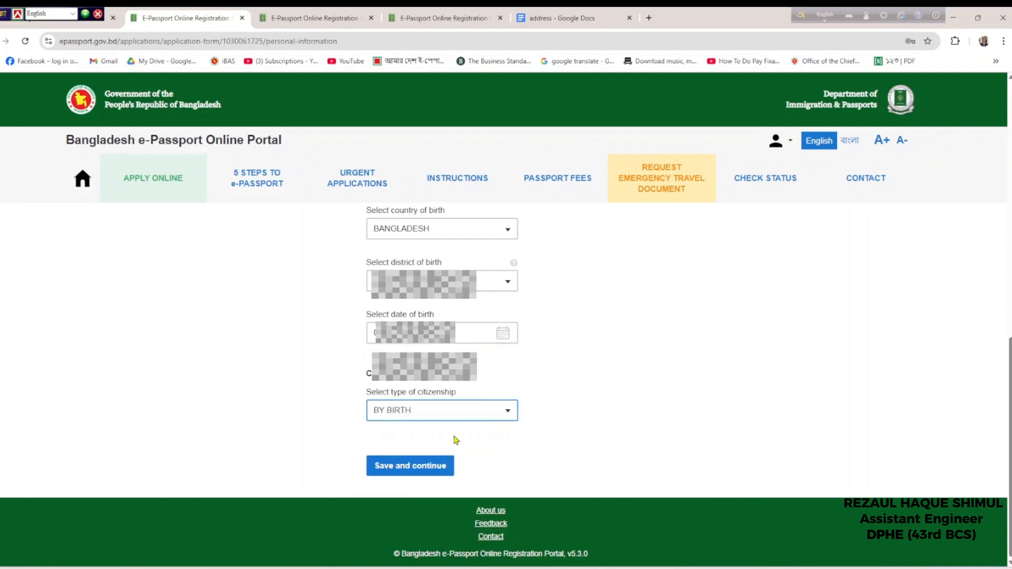
click(430, 476)
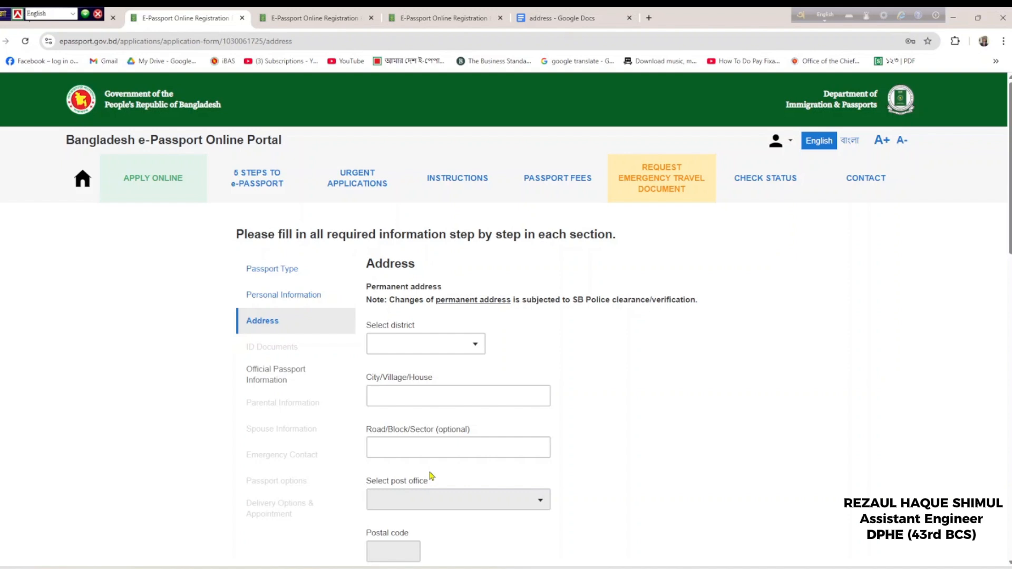
Choose the permanent address district and fill the City/Village/House and Road/Block/Sector fields
click(419, 348)
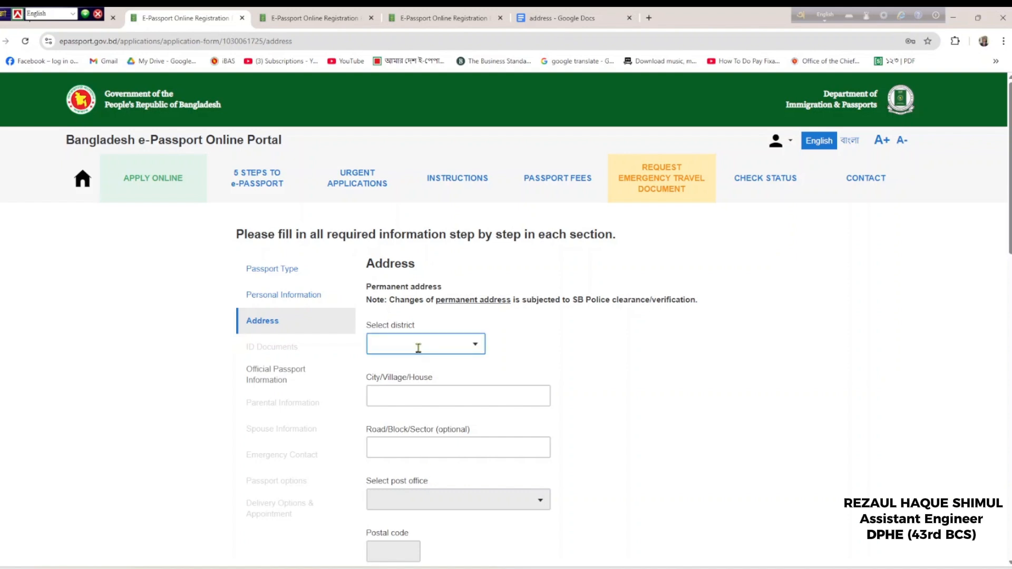
click(418, 348)
text(di)
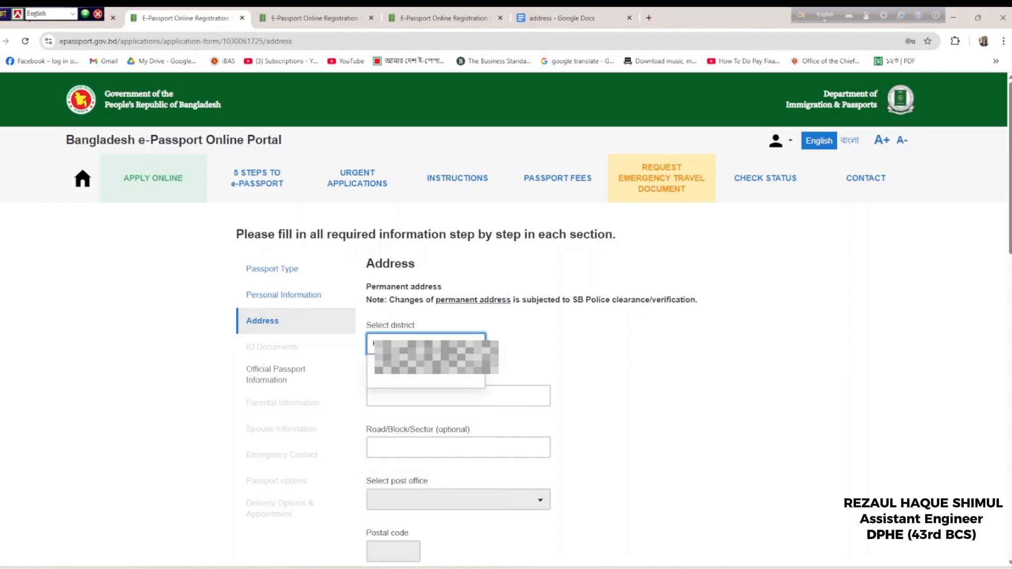
click(425, 375)
scroll(426, 377, down, 1)
click(418, 348)
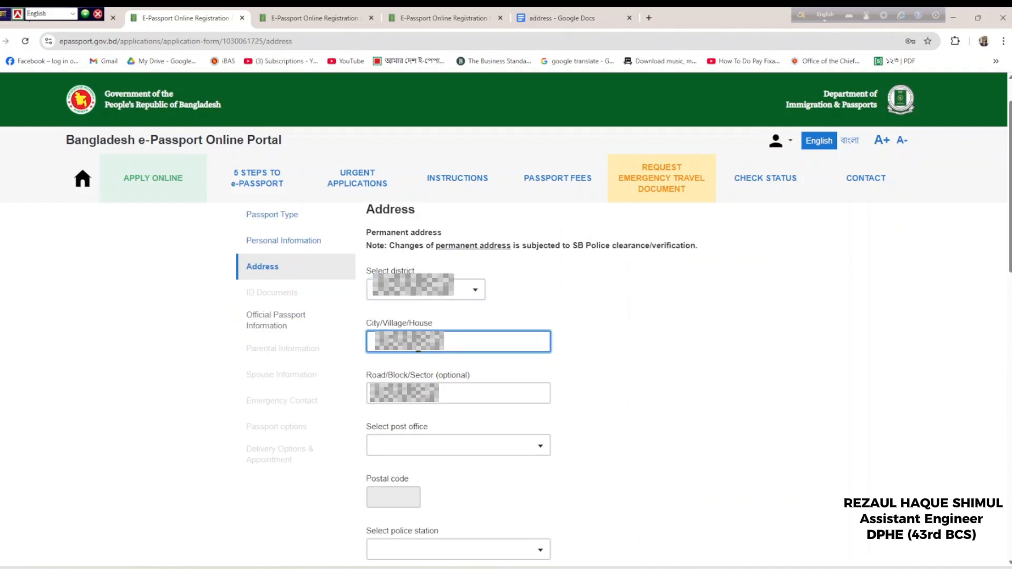
click(430, 401)
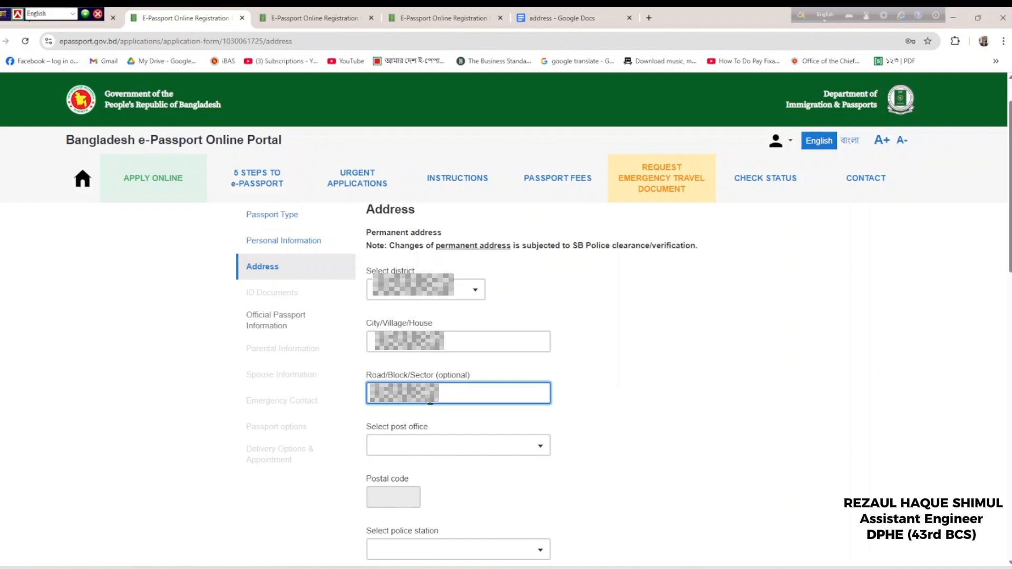
click(459, 342)
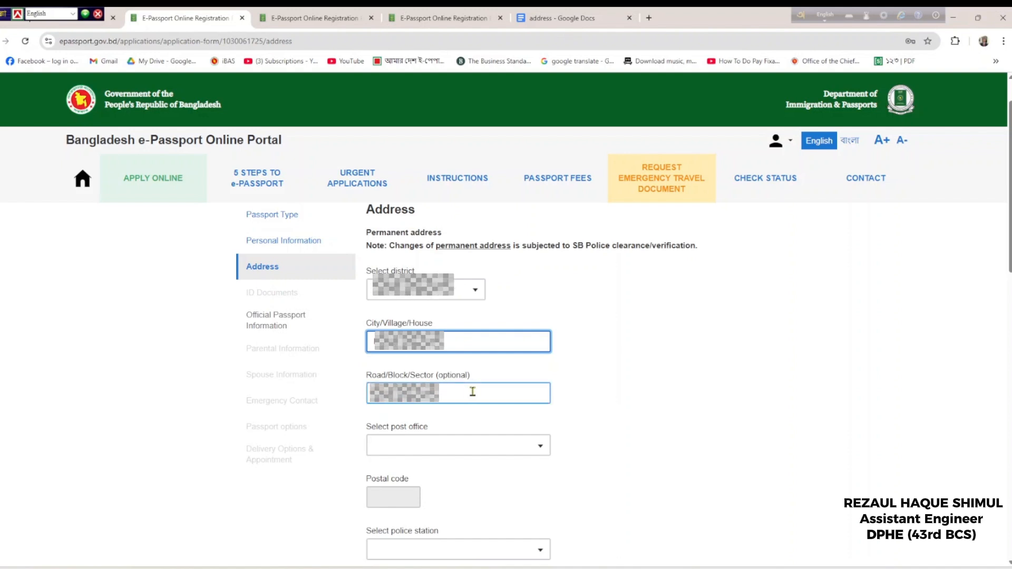
Switch the typing language and pick the permanent post office, filling the postal code
key(F12)
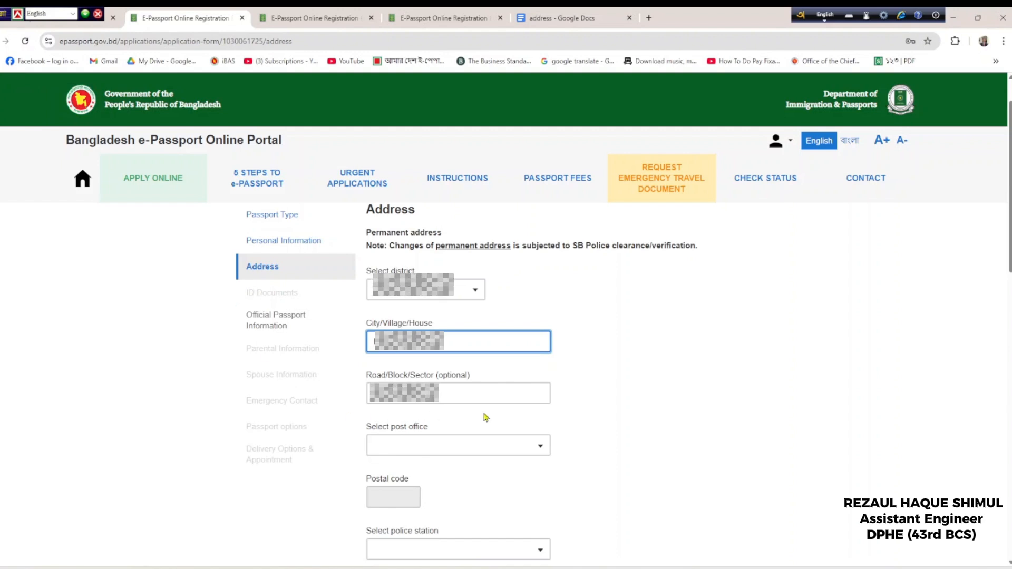
click(457, 446)
click(474, 420)
scroll(594, 425, down, 3)
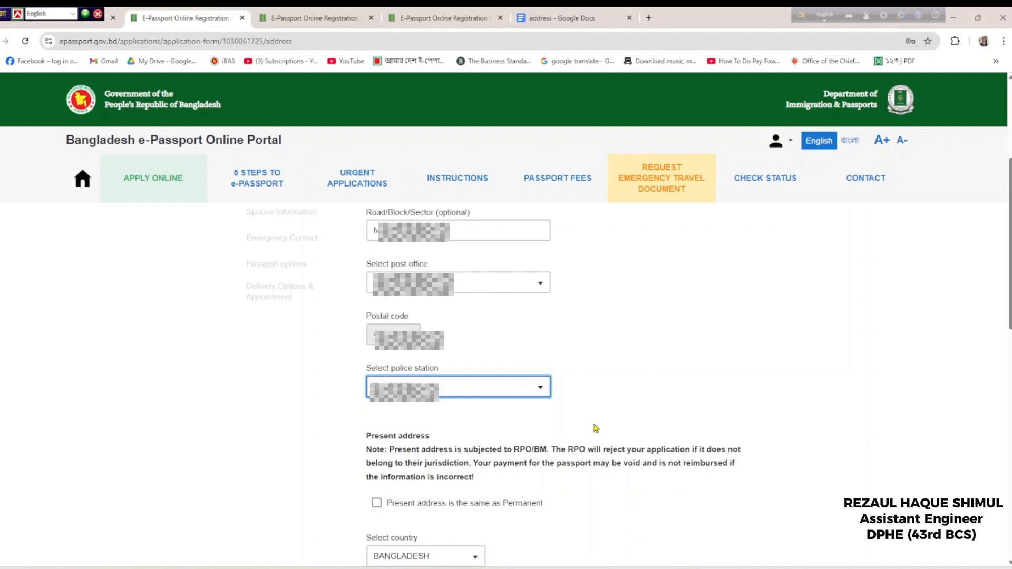
Search 'Shureshwar' and select it as the present address post office
scroll(595, 428, up, 2)
scroll(595, 425, down, 3)
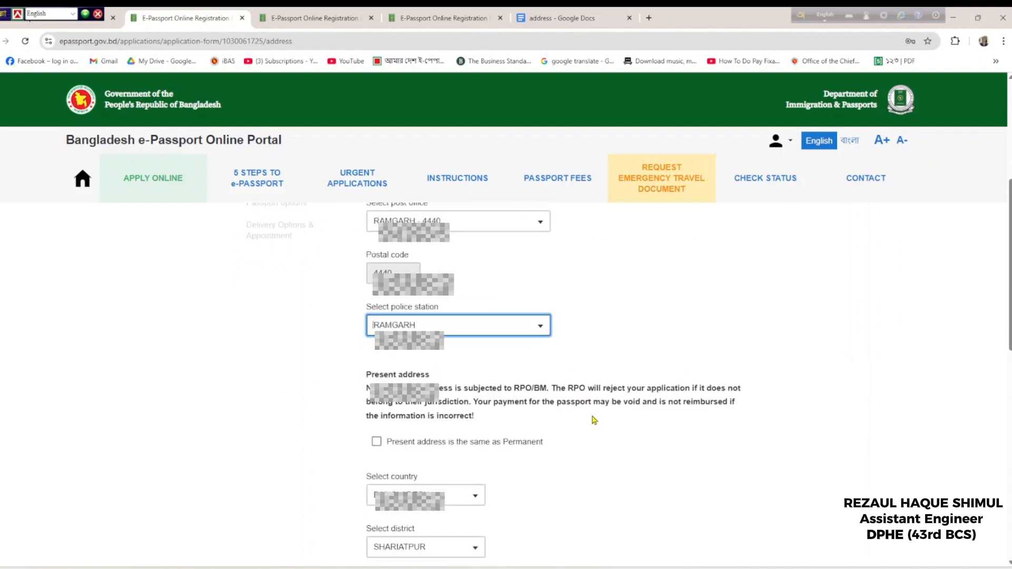
scroll(594, 420, down, 1)
scroll(594, 420, down, 2)
click(432, 348)
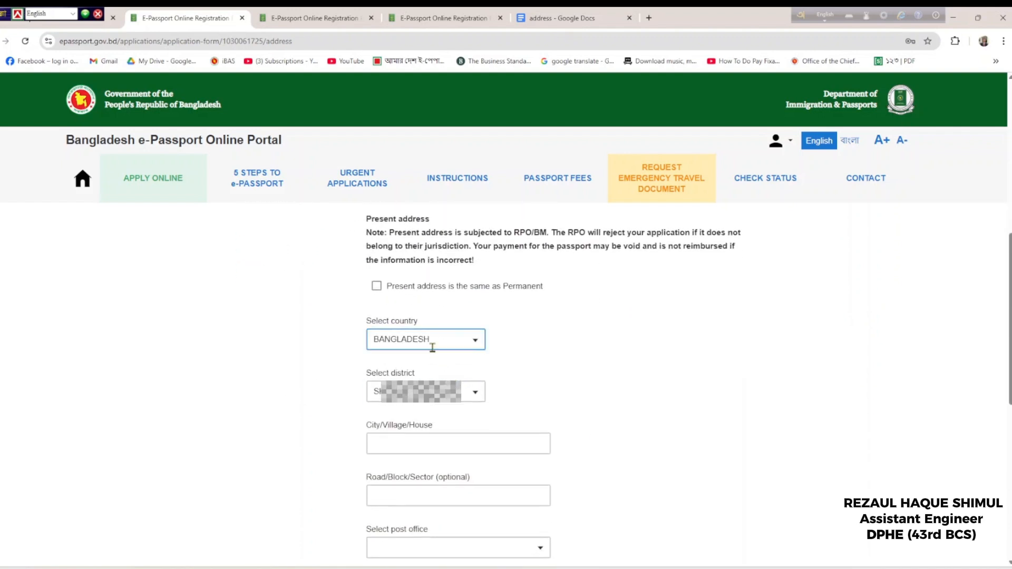
scroll(450, 409, down, 2)
click(414, 332)
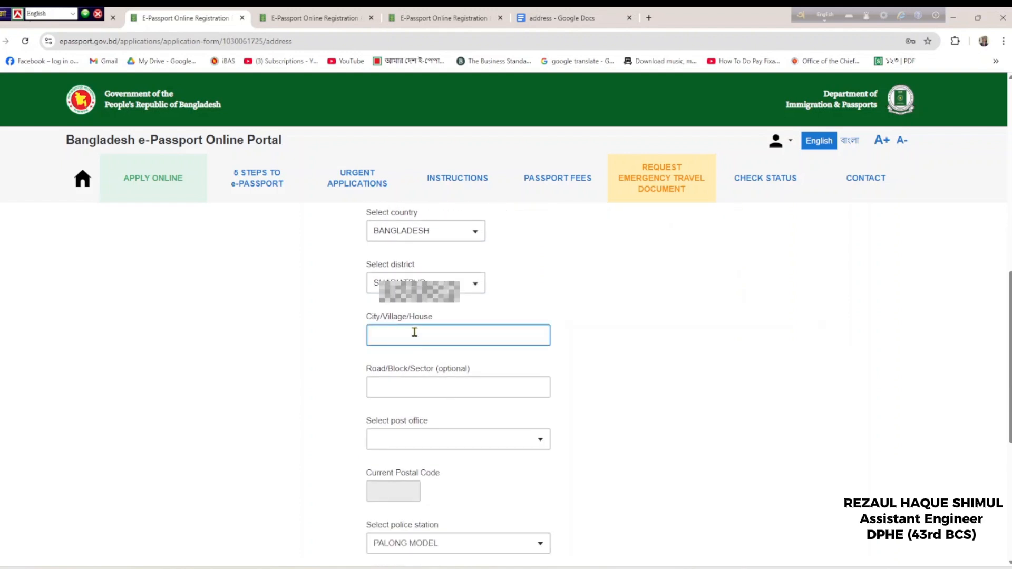
scroll(415, 332, down, 1)
click(414, 332)
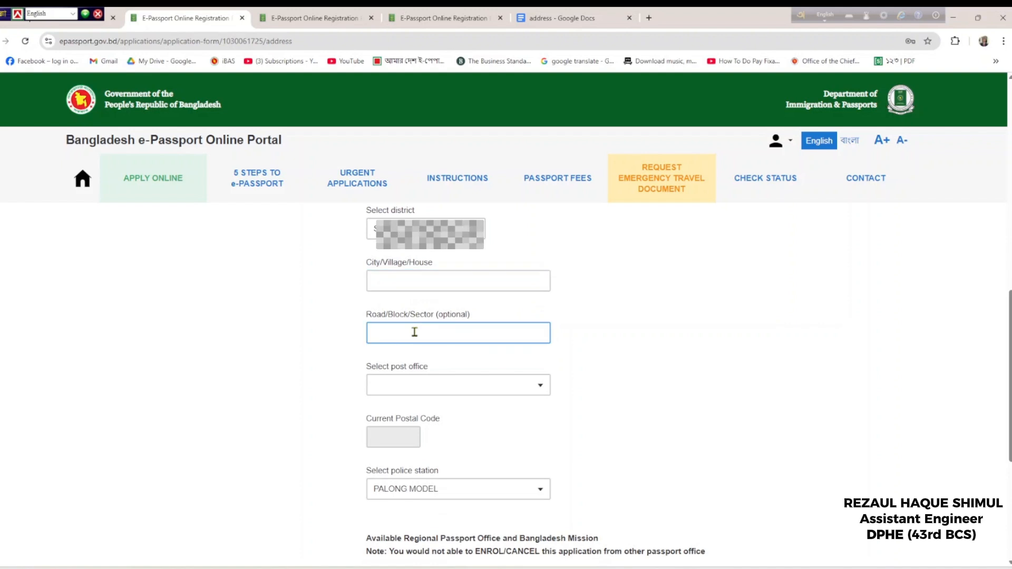
click(429, 395)
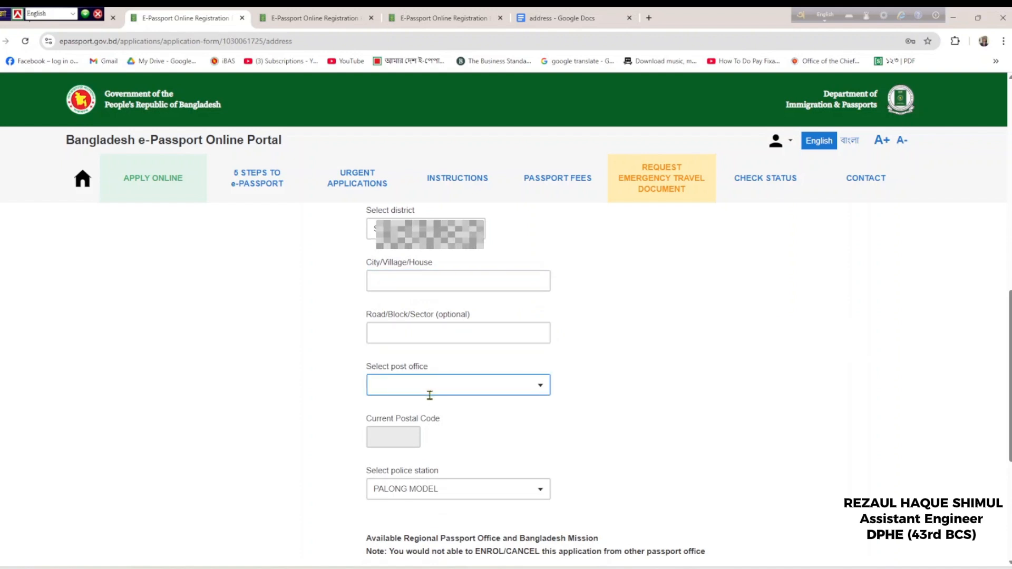
click(428, 390)
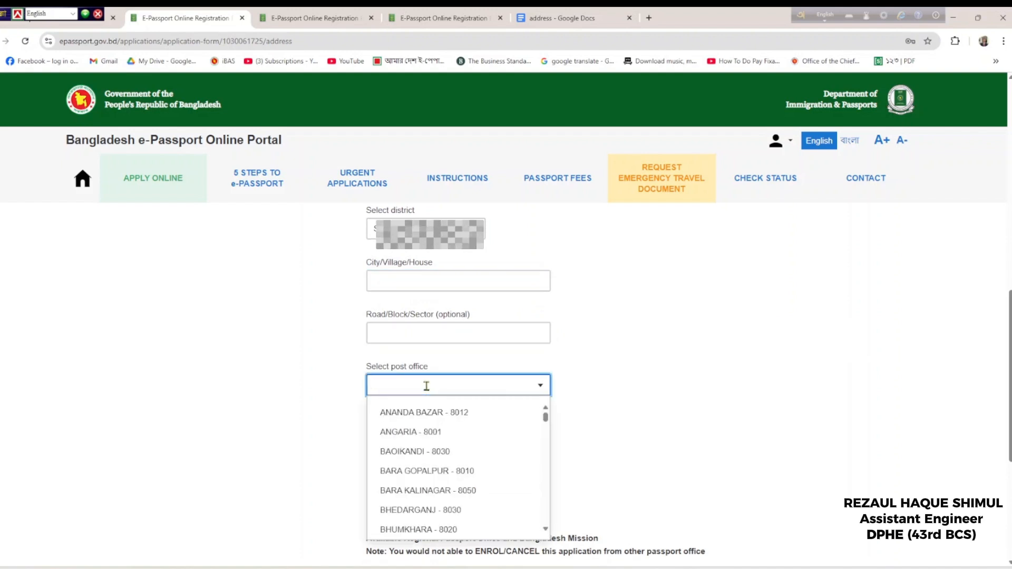
text(Shureshwar)
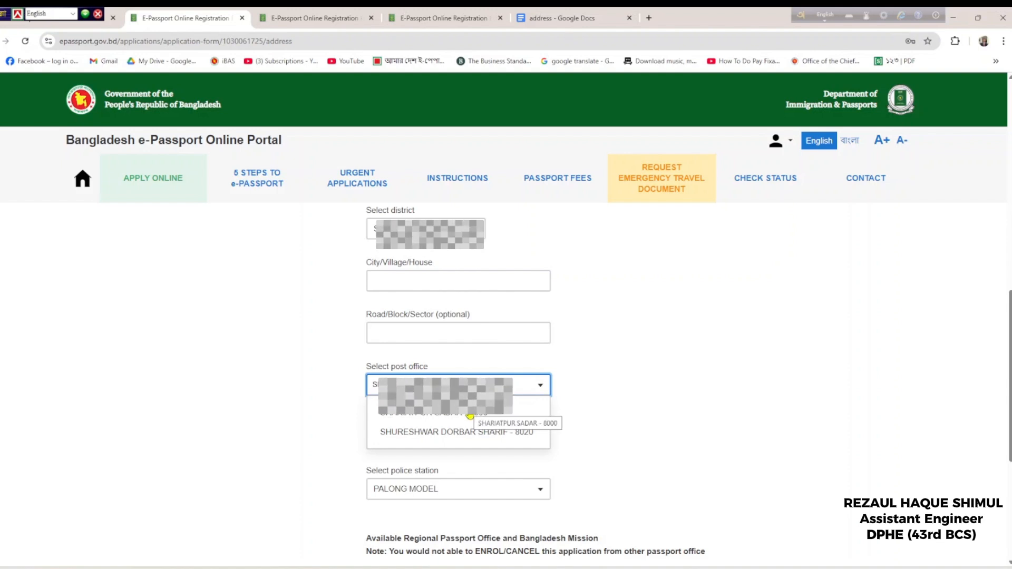
click(469, 416)
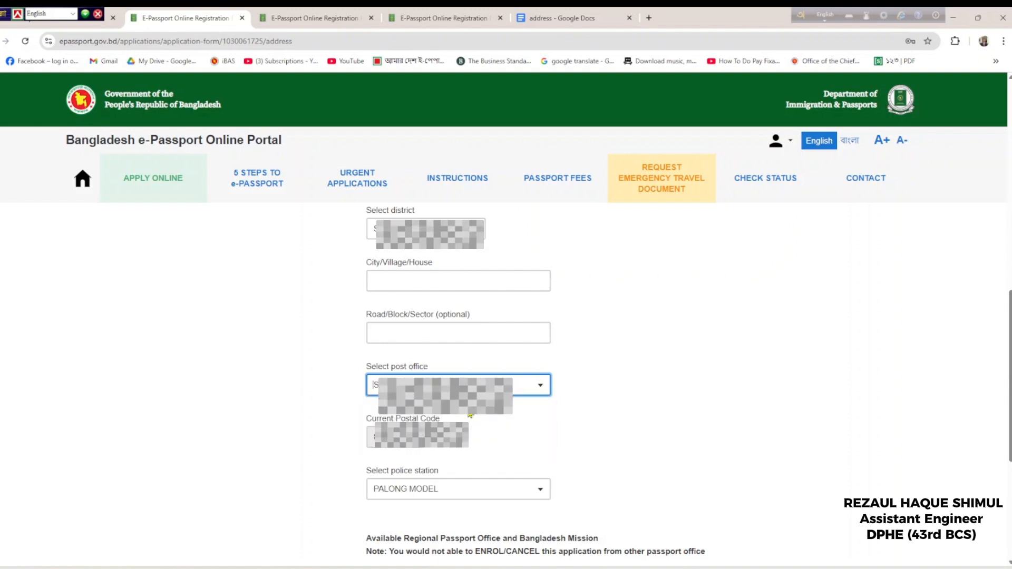
Paste the house address and road details into the present address fields
click(432, 291)
click(426, 288)
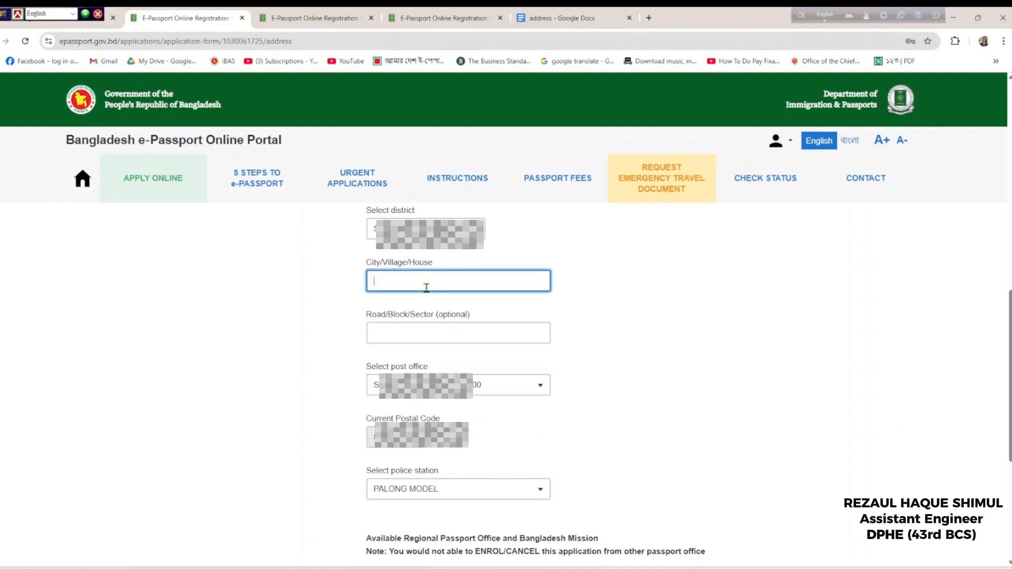
key(ctrl+v)
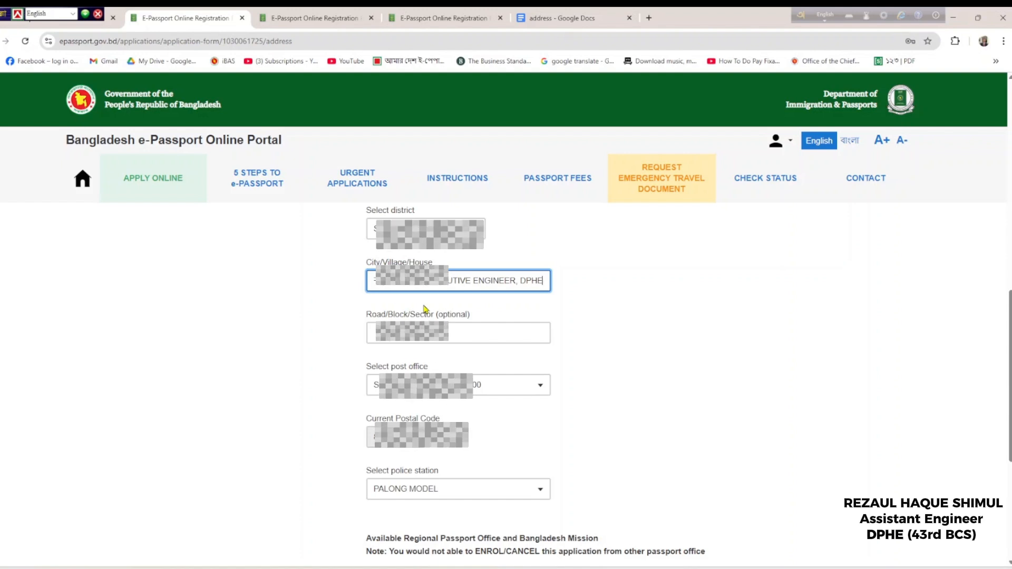
key(Tab)
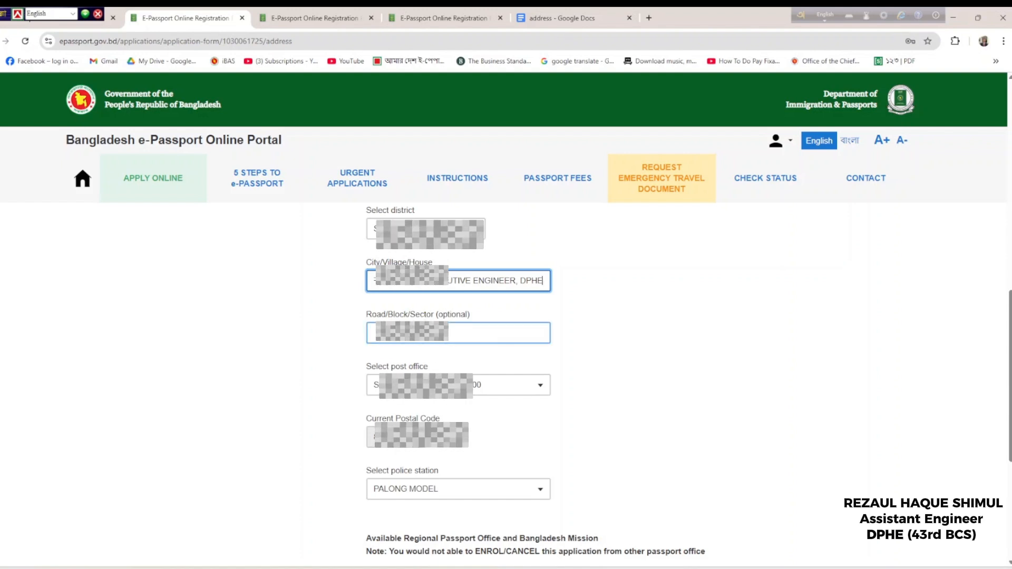
click(397, 341)
key(ctrl+v)
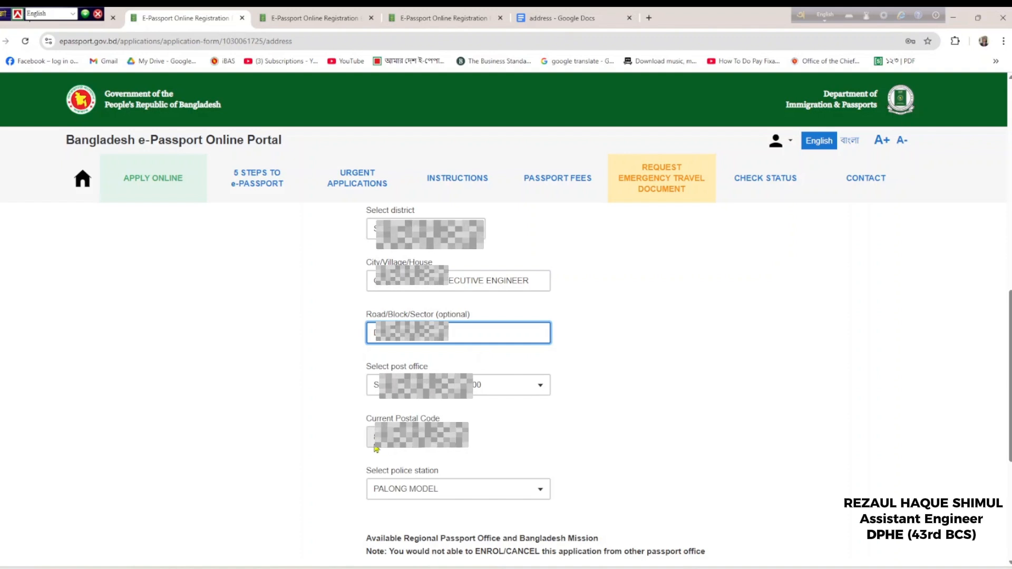
scroll(376, 449, down, 3)
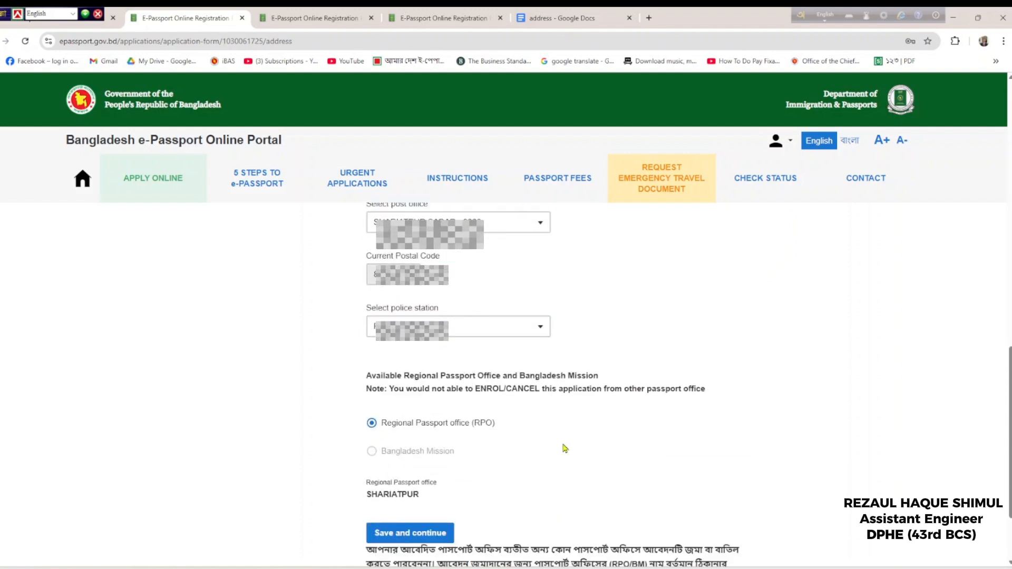
scroll(427, 422, down, 2)
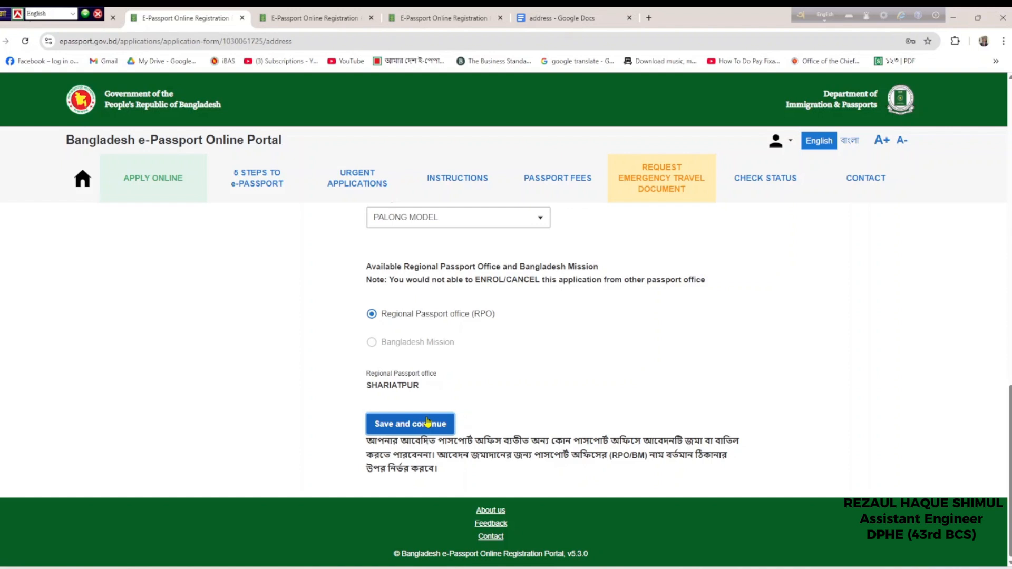
Save the address, then enter the National ID number and let it verify
click(427, 422)
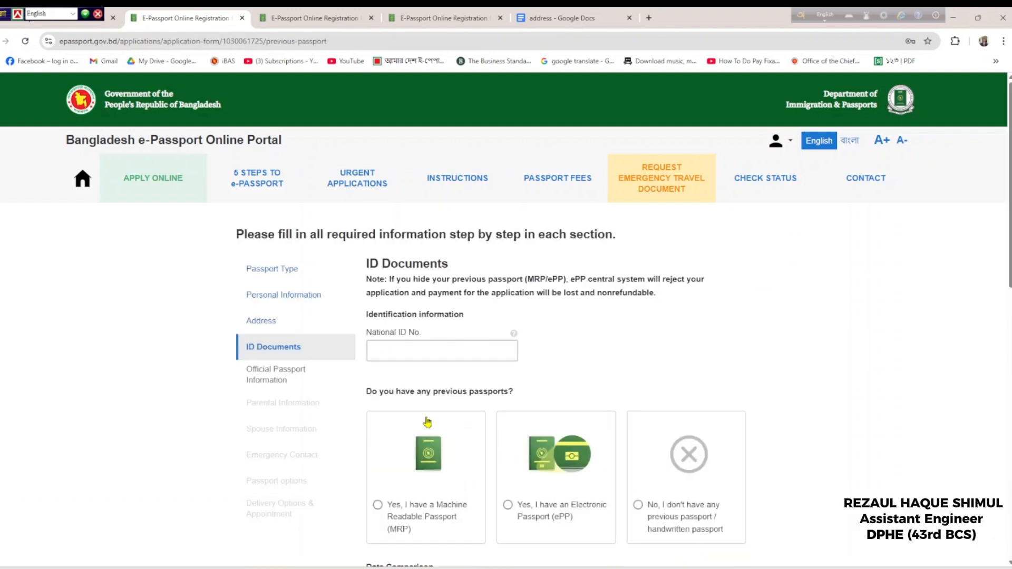
click(397, 348)
click(453, 357)
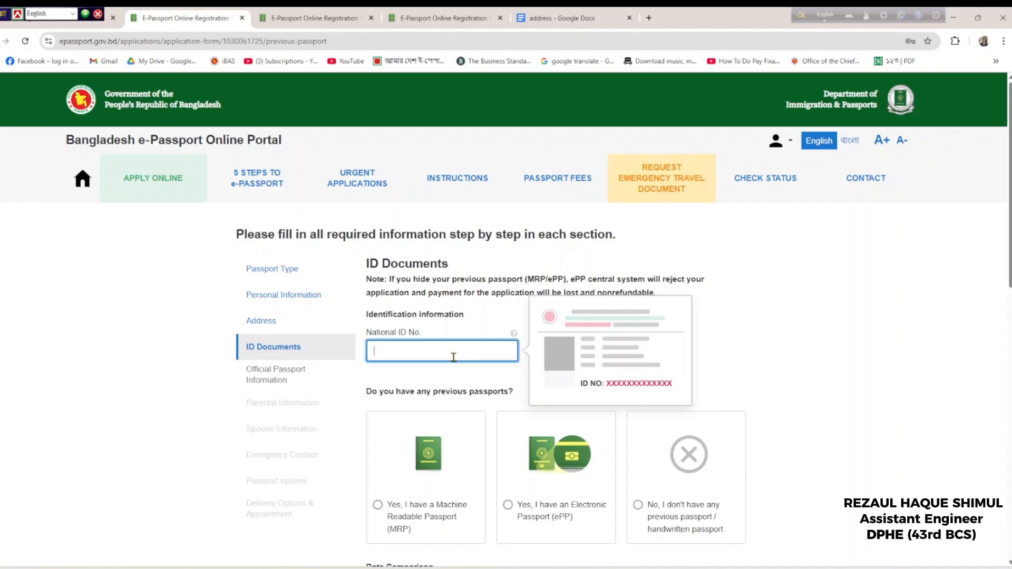
text(5)
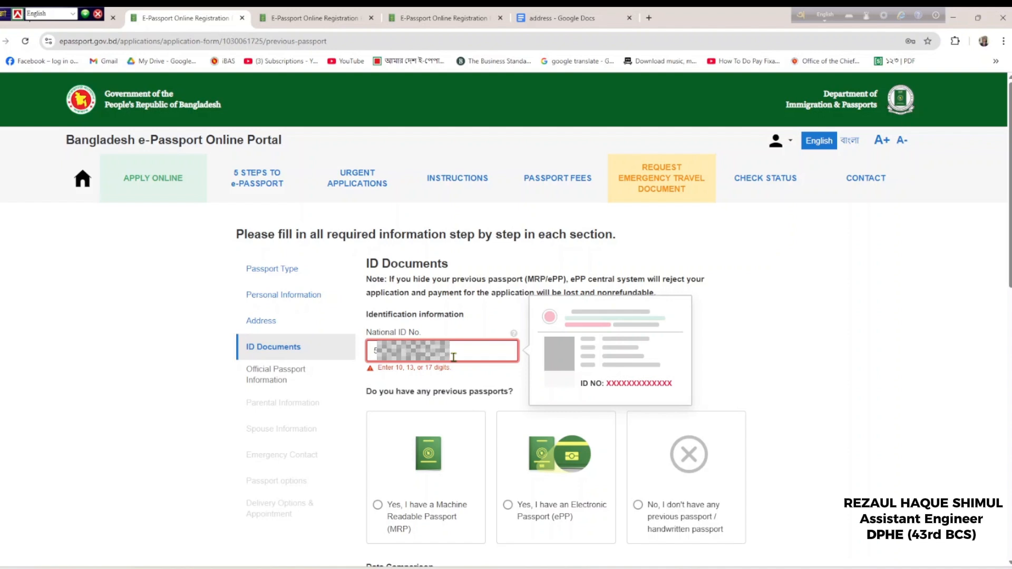
text(0)
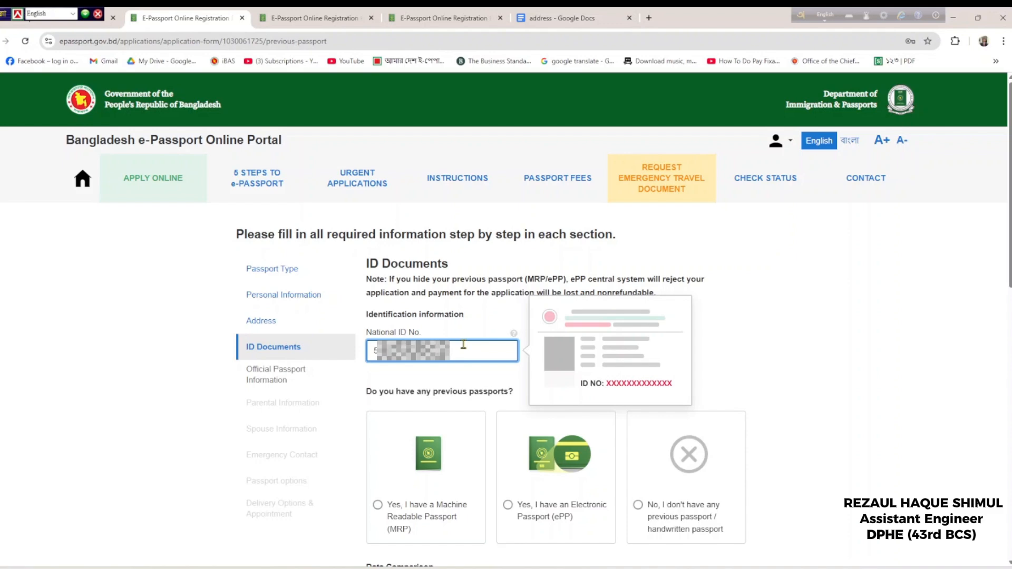
click(725, 395)
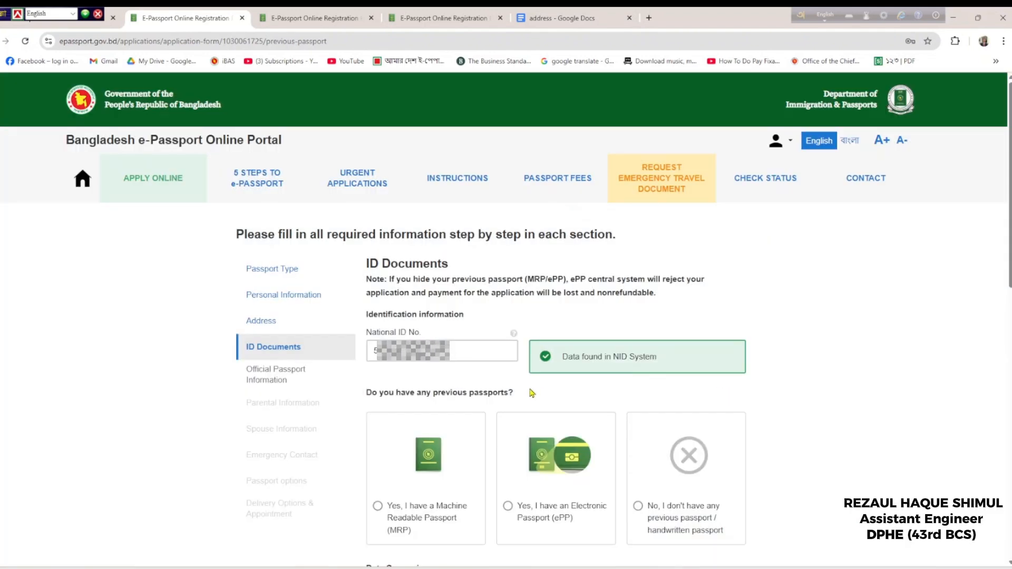
Declare having no previous passport and review the Data Comparison section
scroll(659, 421, down, 2)
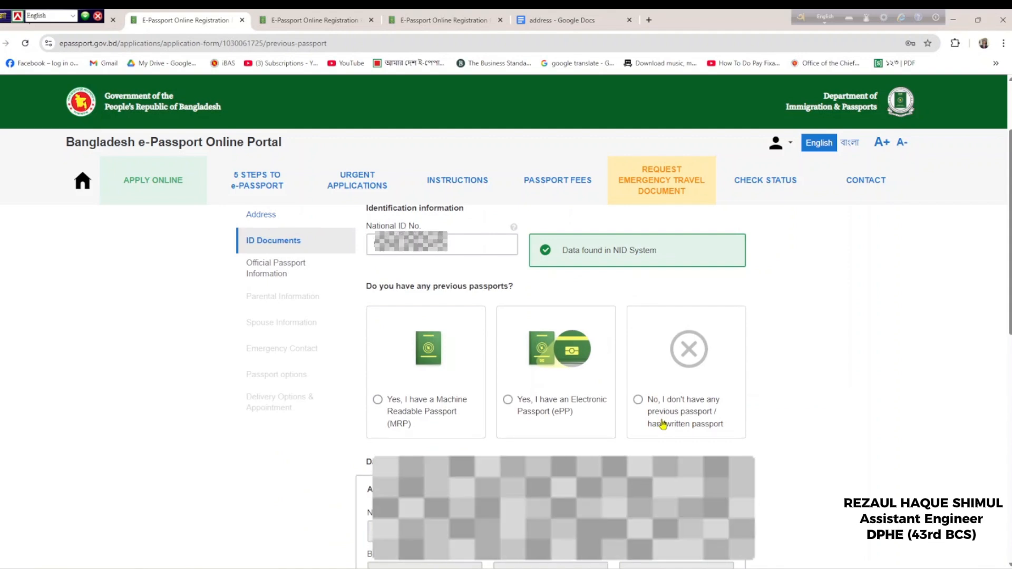
click(638, 401)
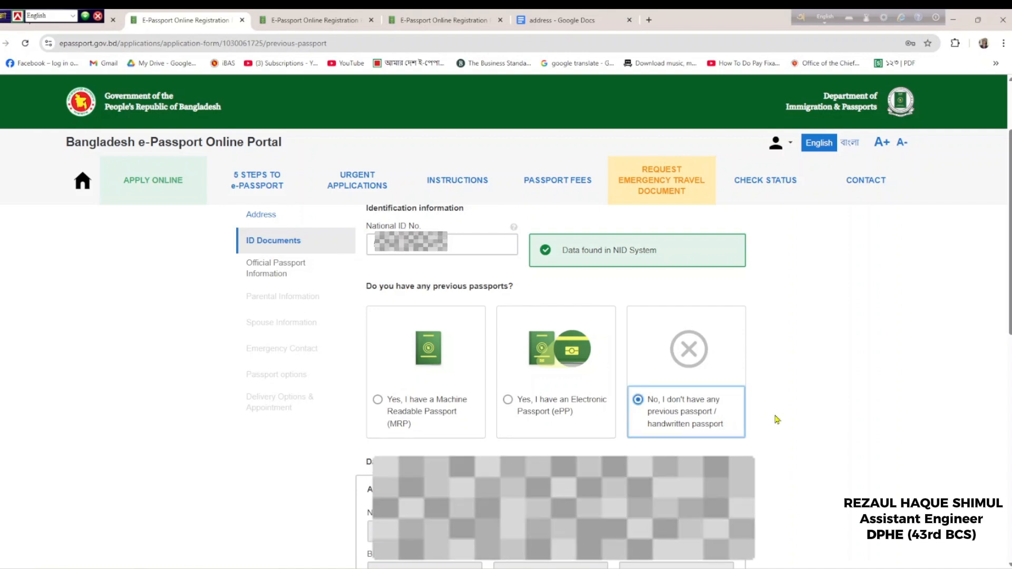
scroll(777, 420, down, 3)
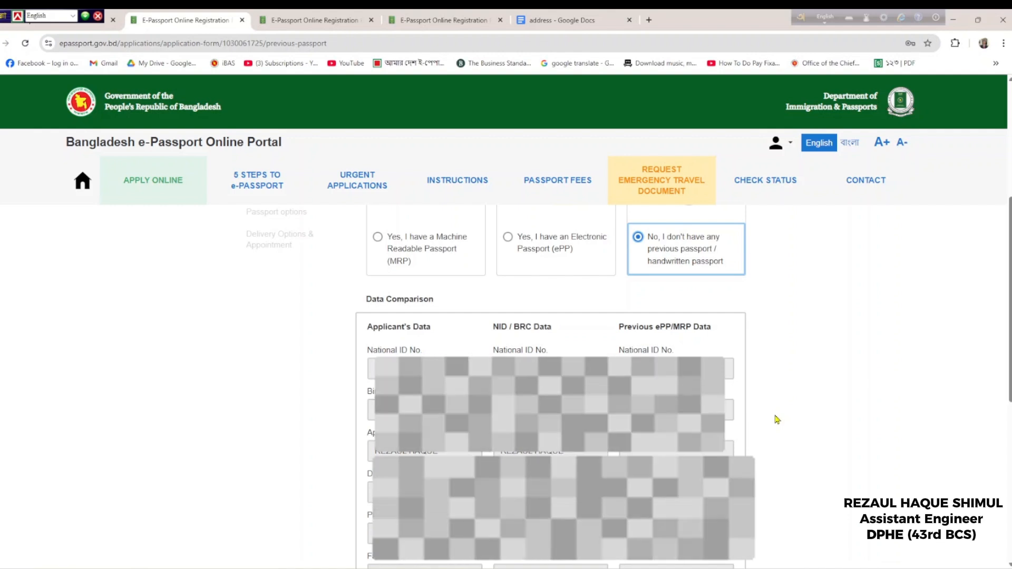
scroll(776, 419, down, 2)
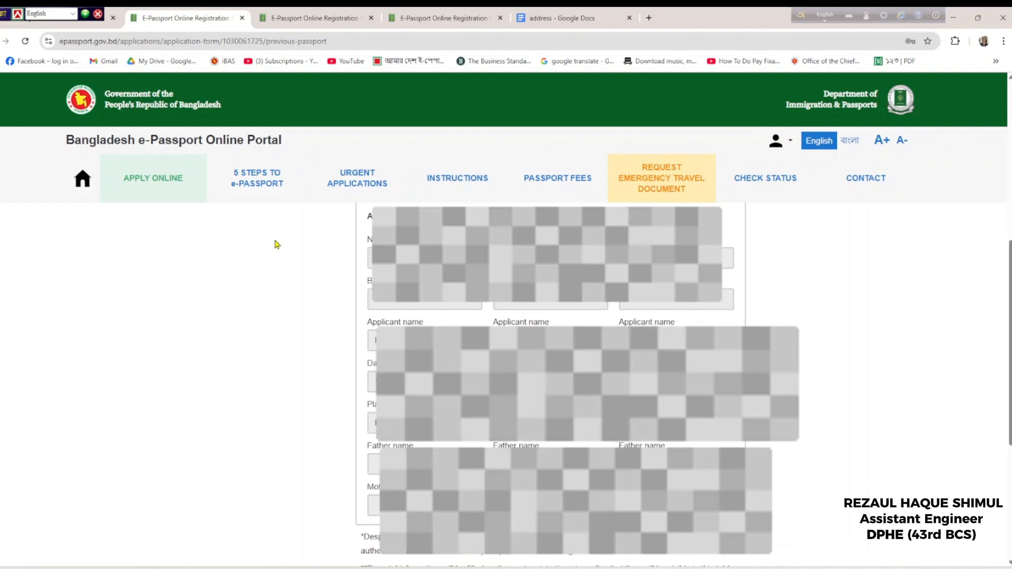
scroll(276, 242, down, 4)
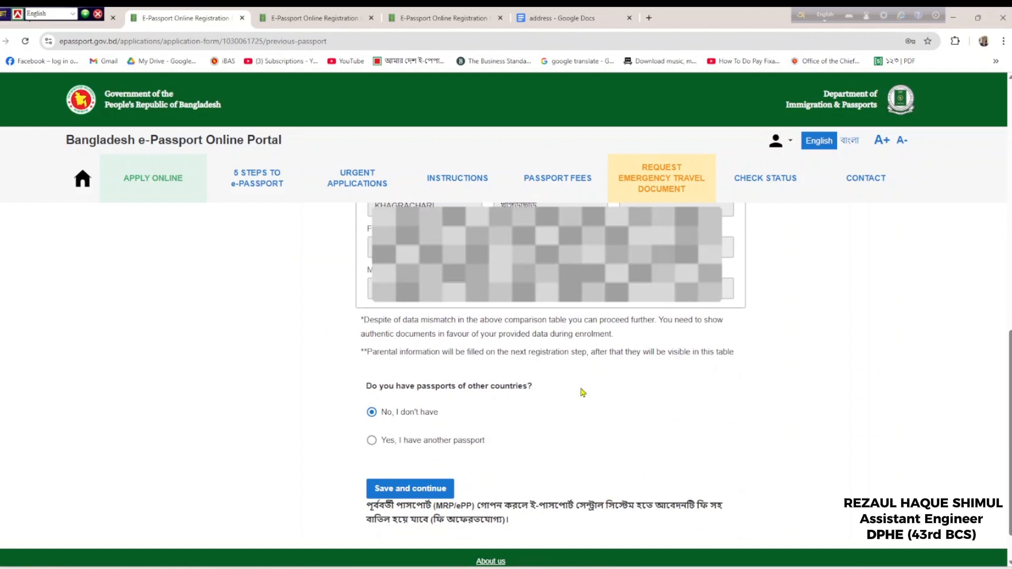
scroll(428, 472, down, 1)
Save the ID Documents step and drop down the Issuing Authority list
click(418, 464)
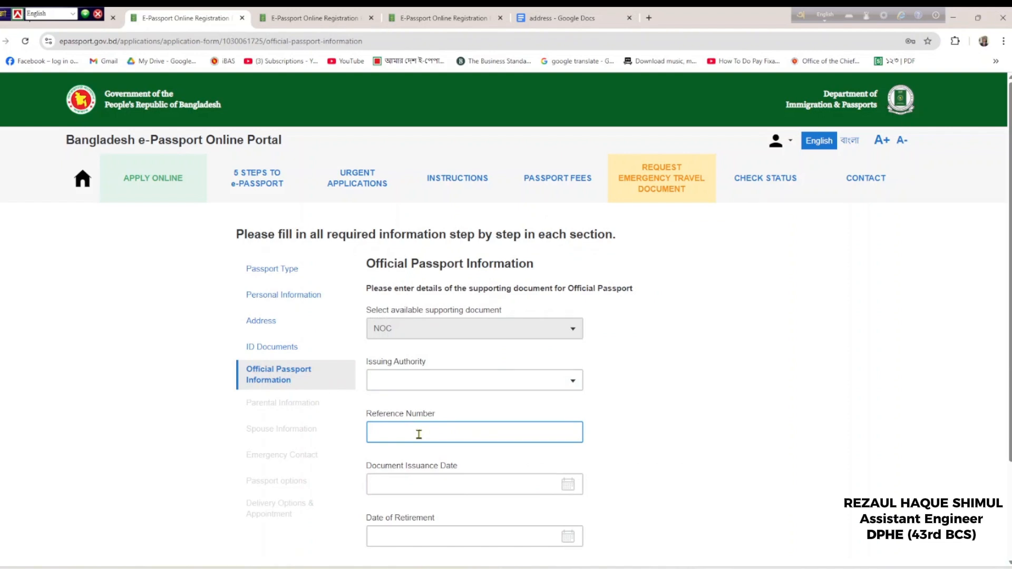
click(420, 379)
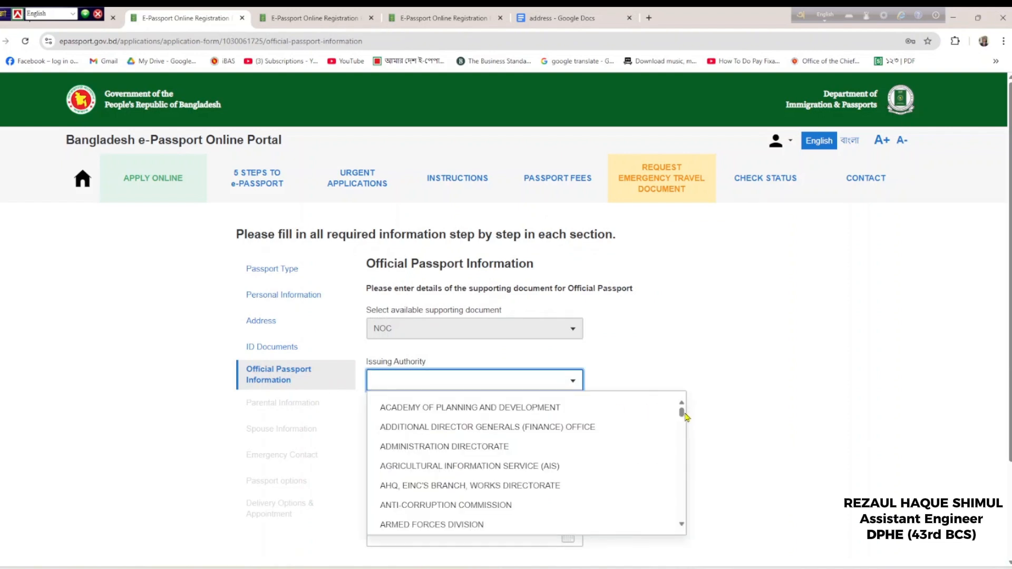
drag(682, 415, 682, 419)
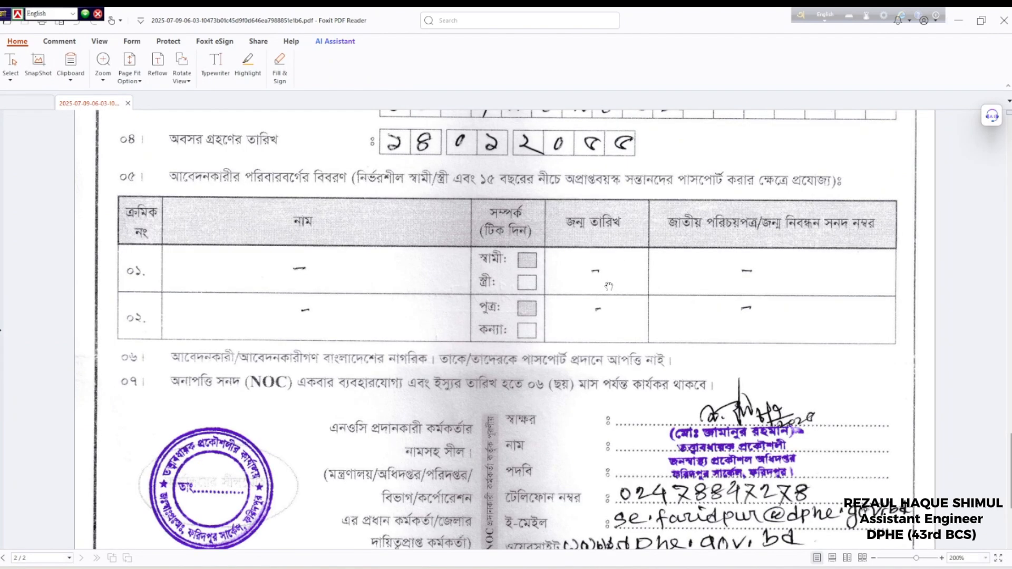
Finish reviewing the NOC certificate PDF, then return to the e-passport form in Chrome
scroll(608, 287, down, 3)
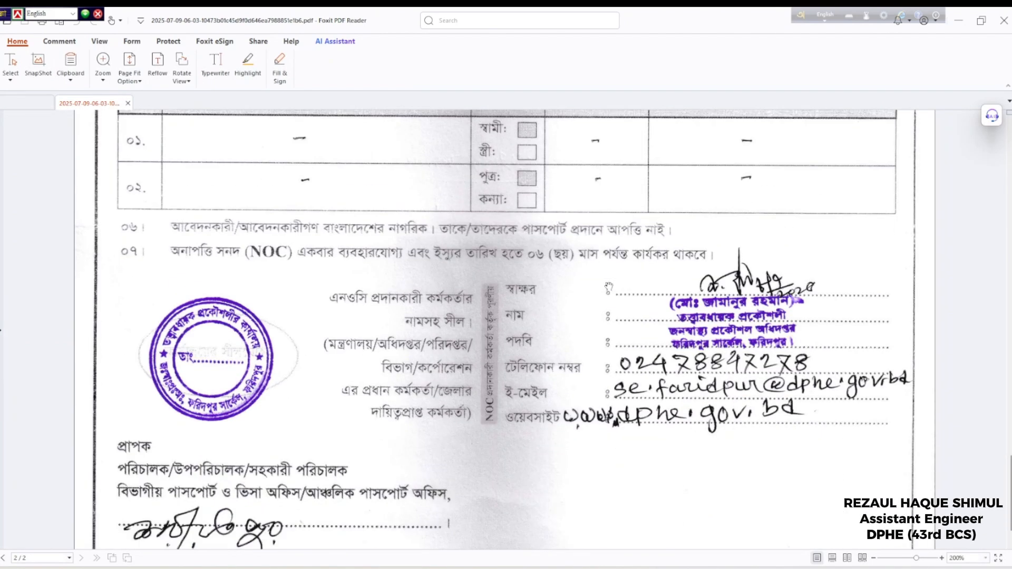
scroll(609, 287, down, 2)
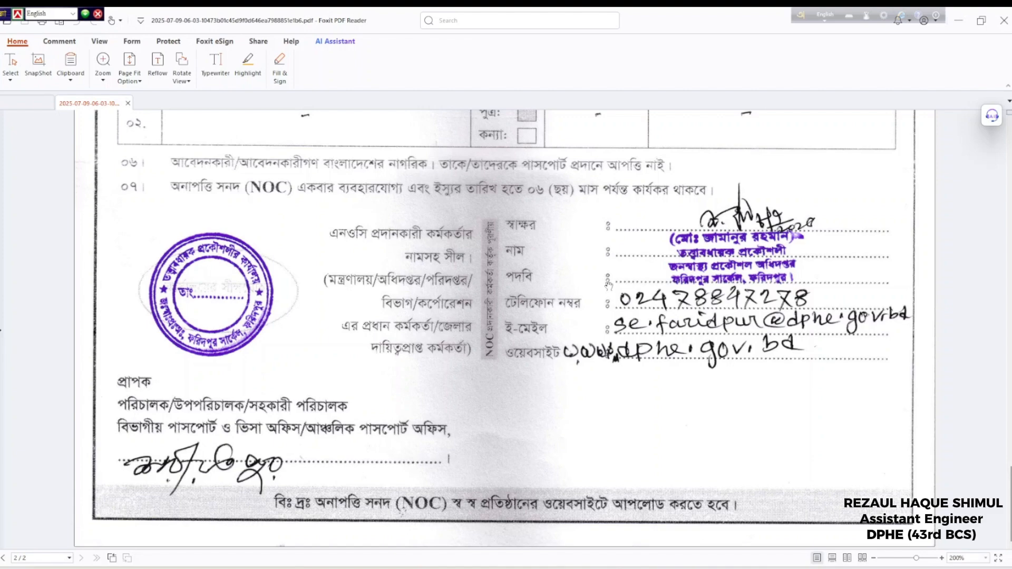
scroll(609, 287, up, 20)
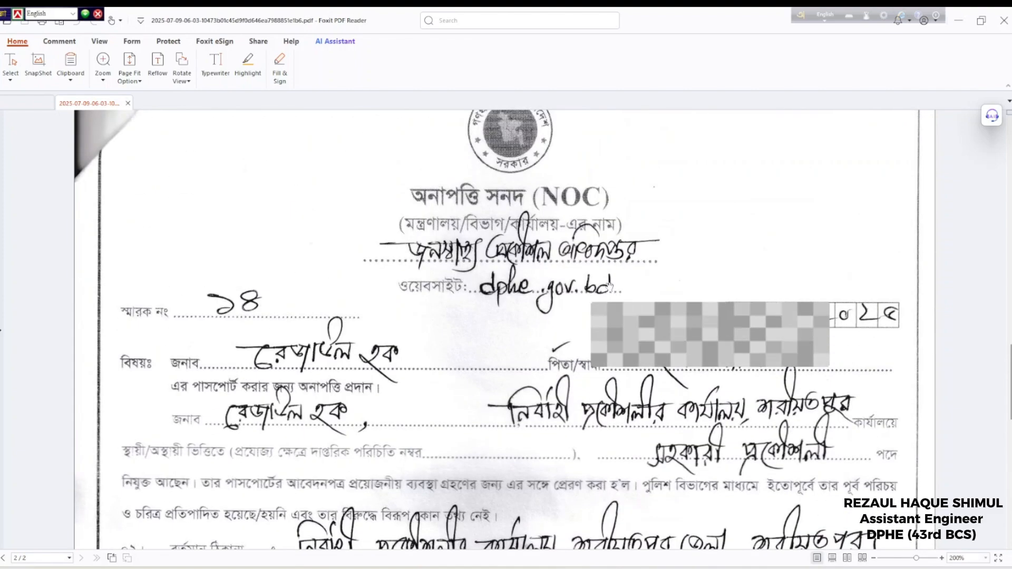
click(981, 20)
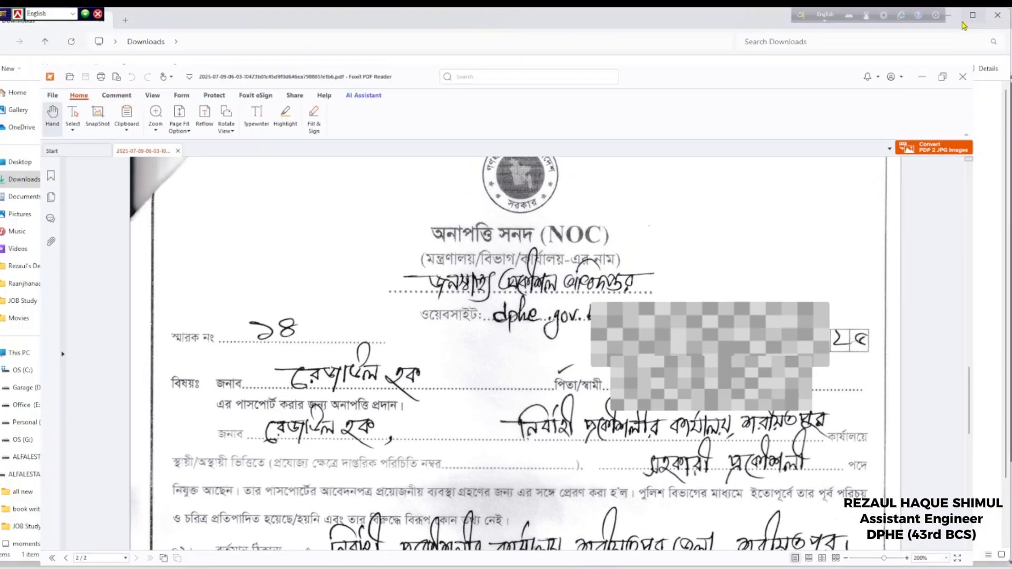
click(964, 25)
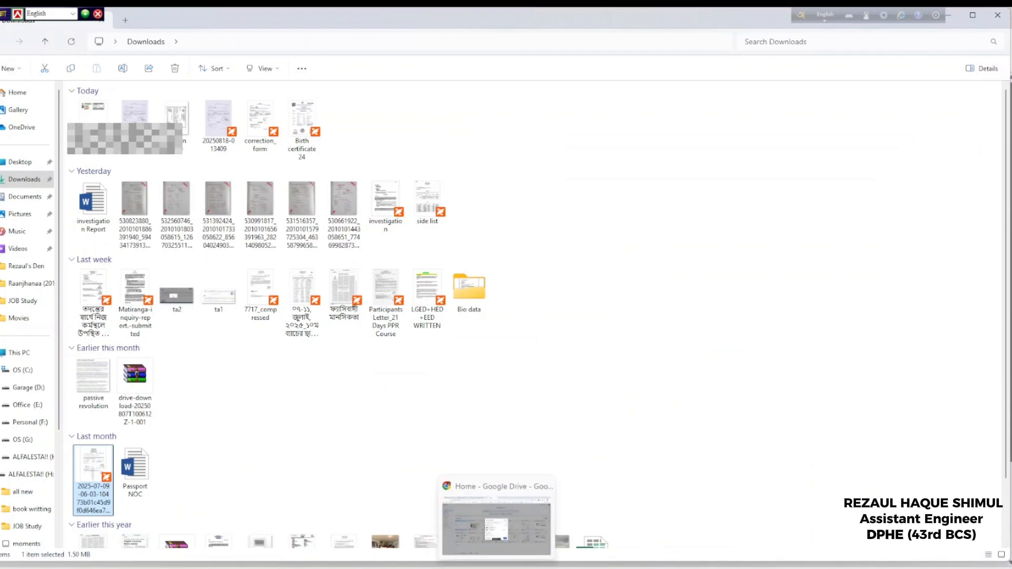
click(497, 565)
Set Issuing Authority to DEPARTMENT OF PUBLIC HEALTH ENGINEERING and bring the NOC PDF forward
scroll(610, 477, down, 10)
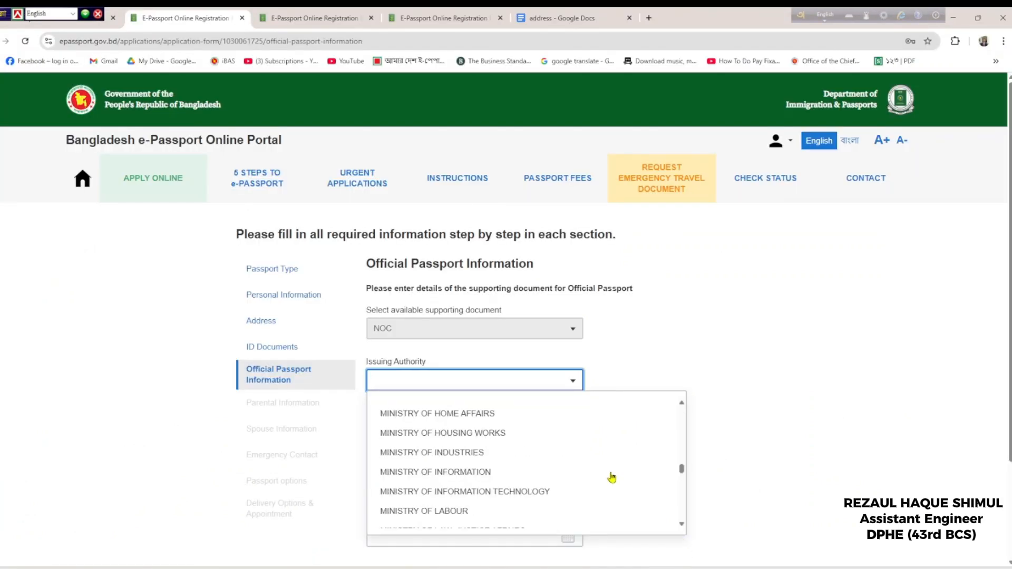
scroll(610, 477, up, 5)
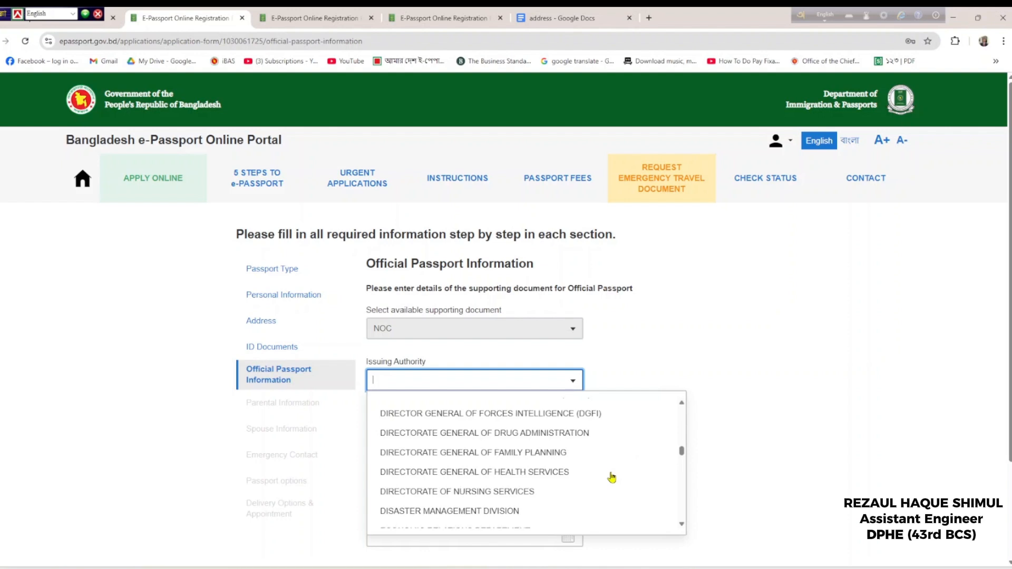
text(DEPART)
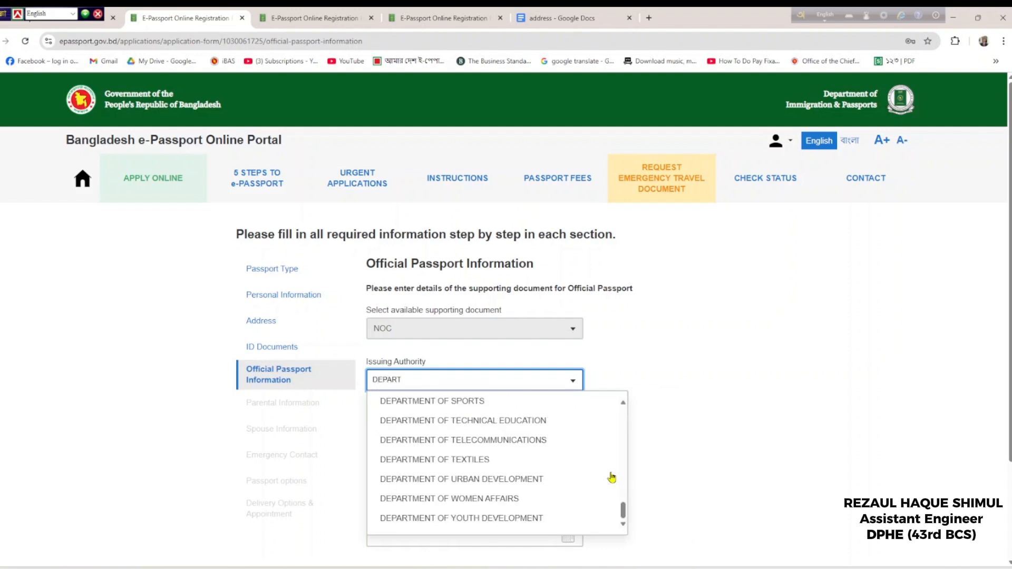
text(MENT OF PUB)
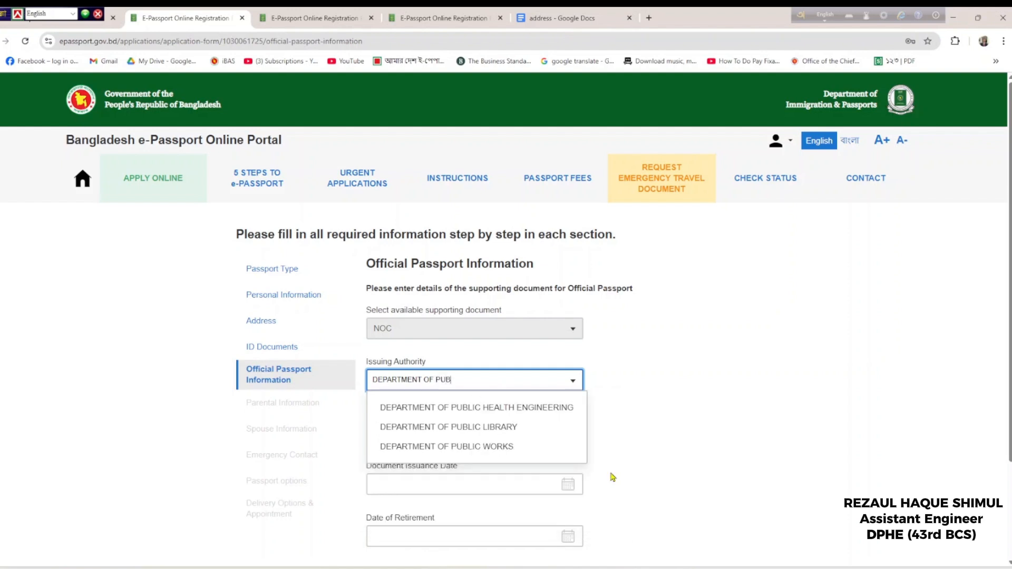
click(527, 410)
click(506, 441)
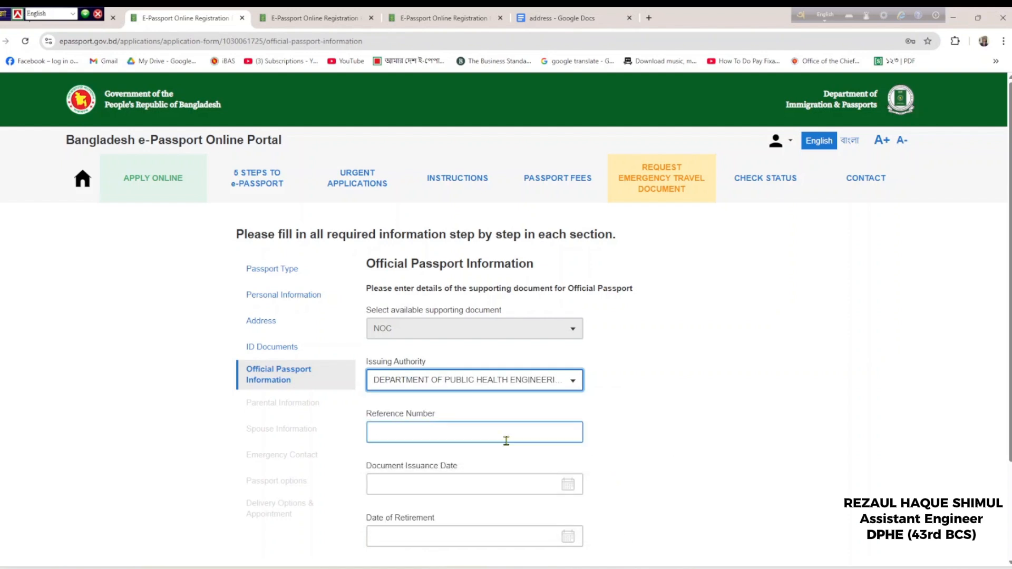
click(615, 568)
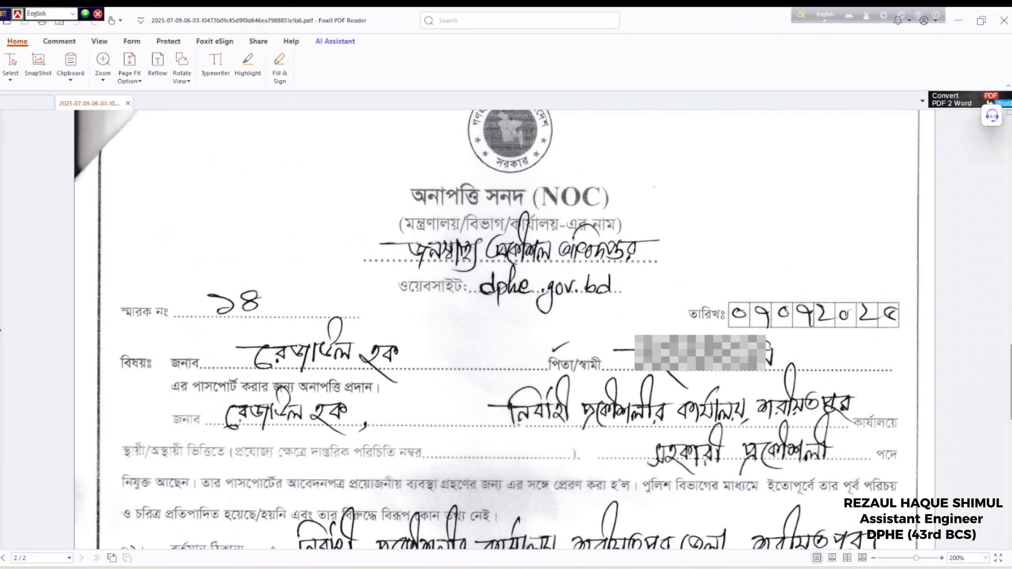
Show page 1 of the NOC letter, select its memo number, and snap Foxit right
scroll(410, 288, down, 5)
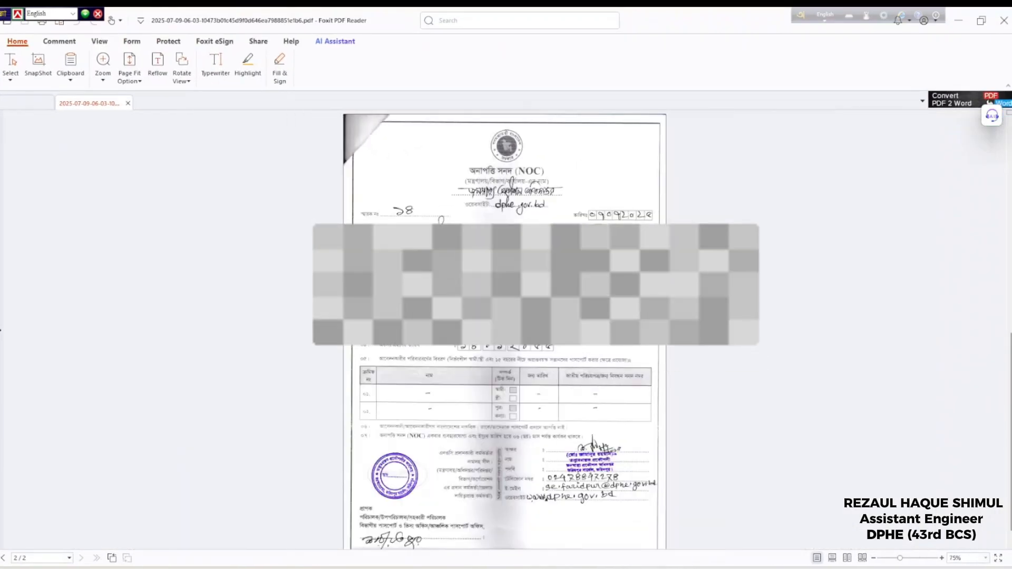
scroll(395, 330, up, 1)
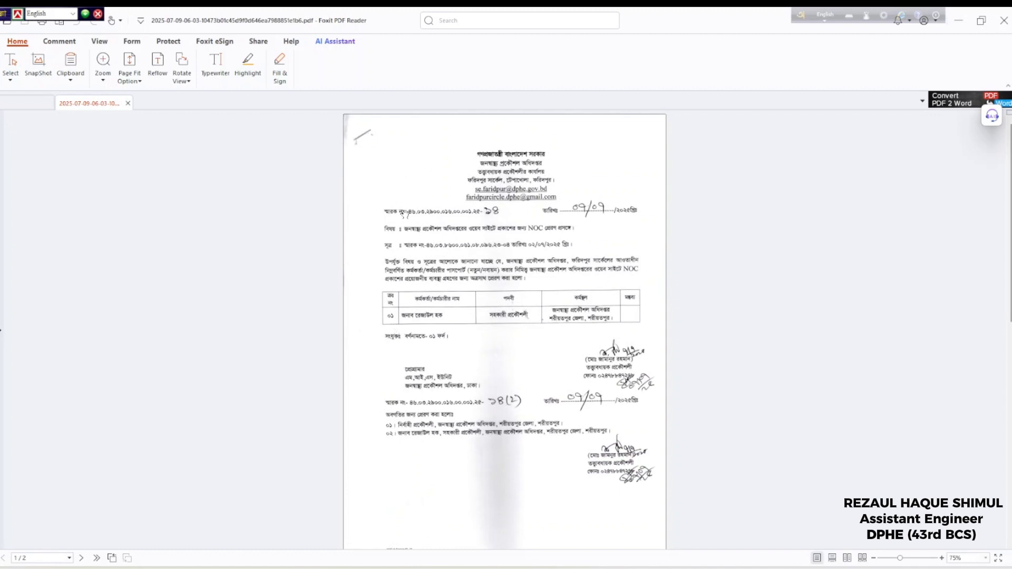
drag(407, 211, 499, 211)
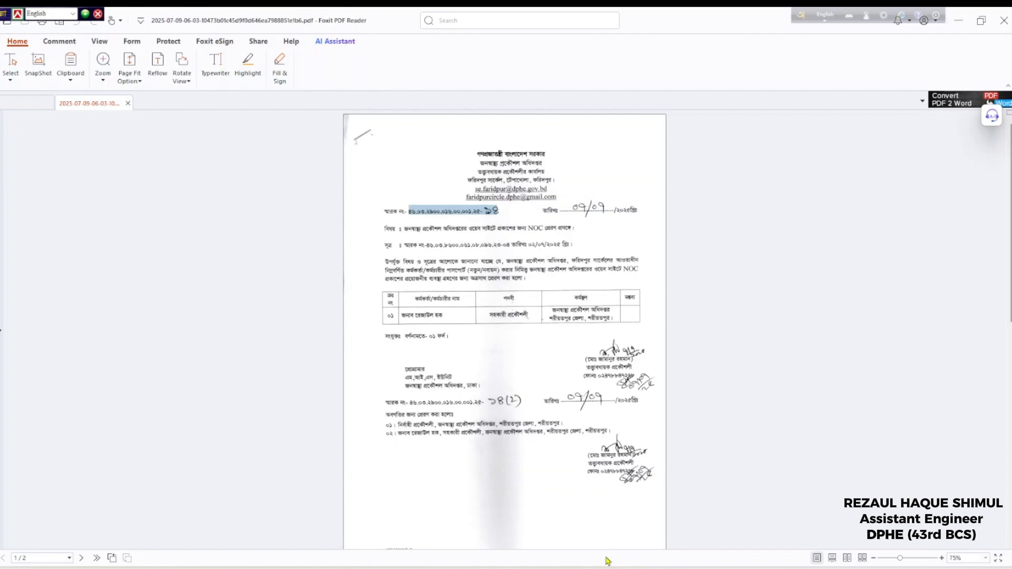
drag(278, 19, 1011, 82)
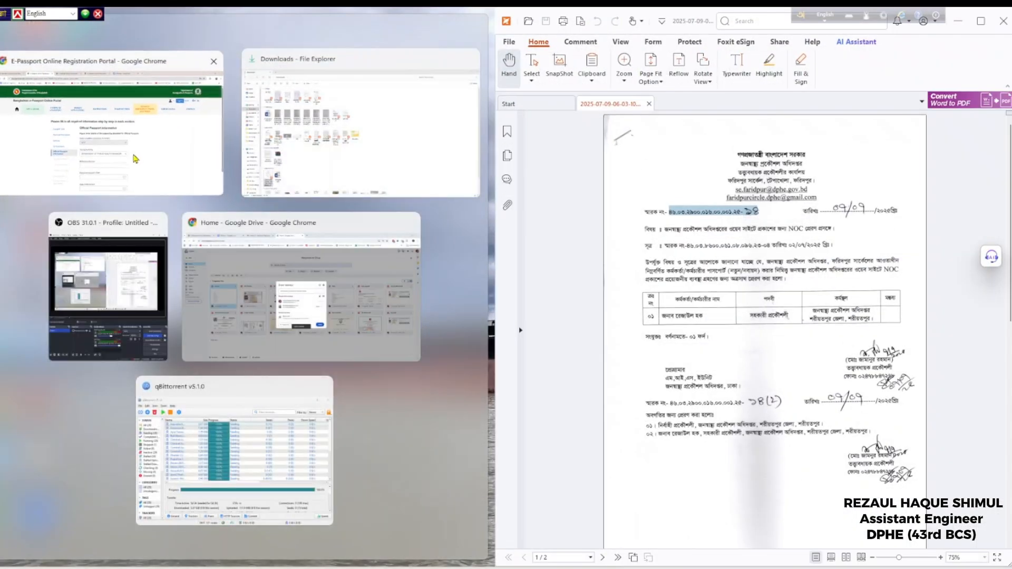
click(100, 153)
scroll(185, 340, down, 8)
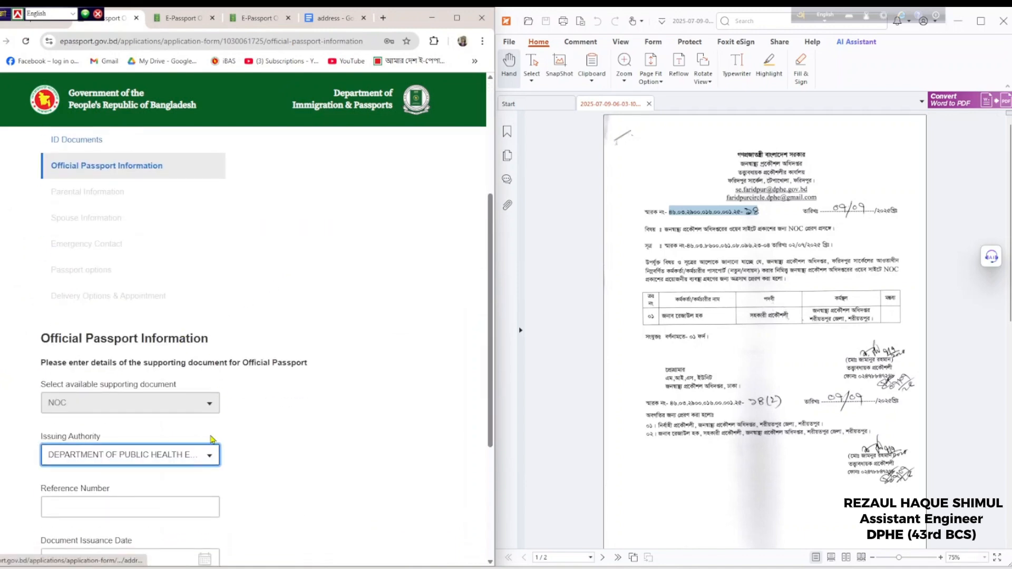
click(102, 295)
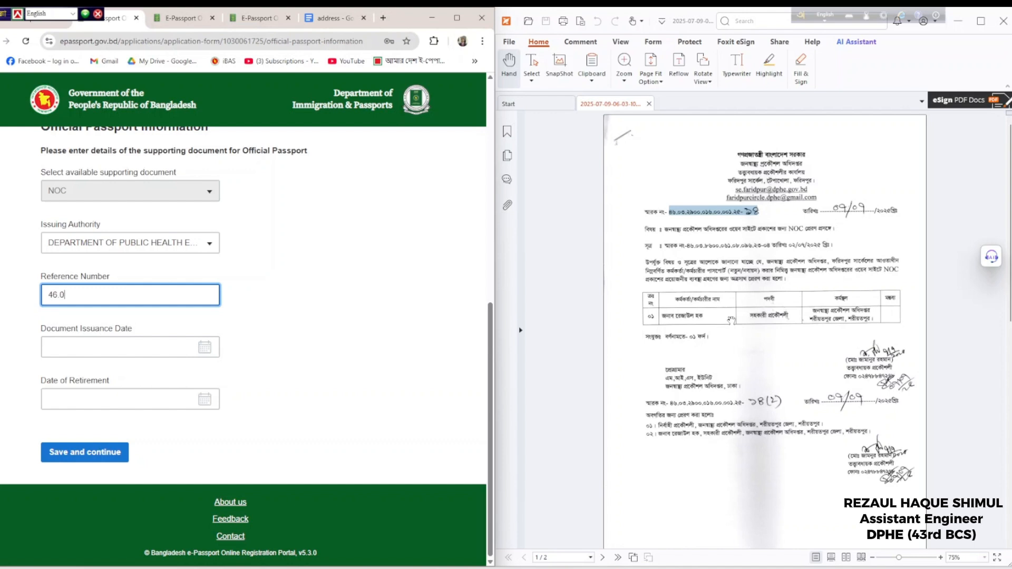
Set the document issuance date to 07/07/2025 using the calendar
key(Tab)
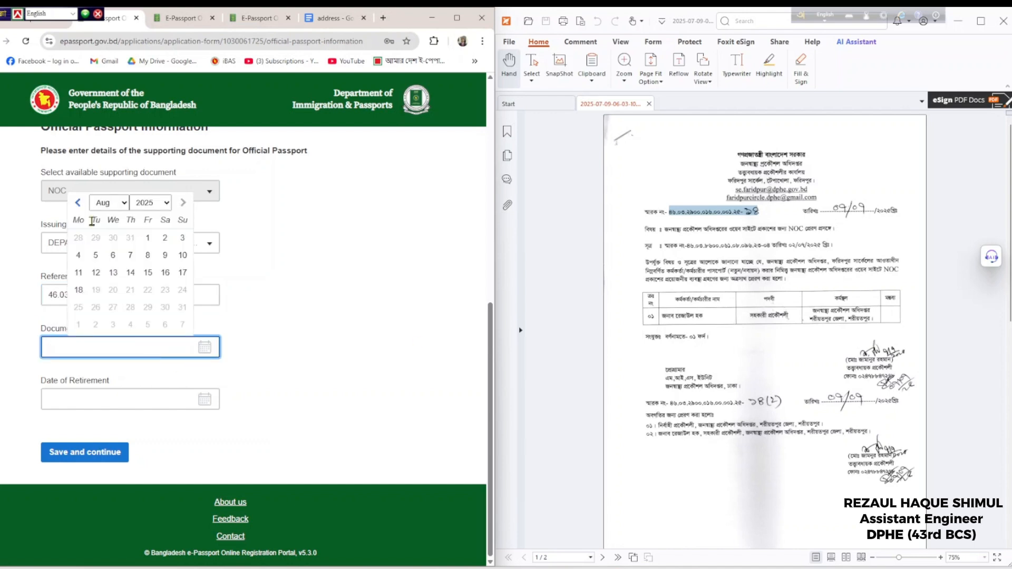
click(109, 203)
click(101, 295)
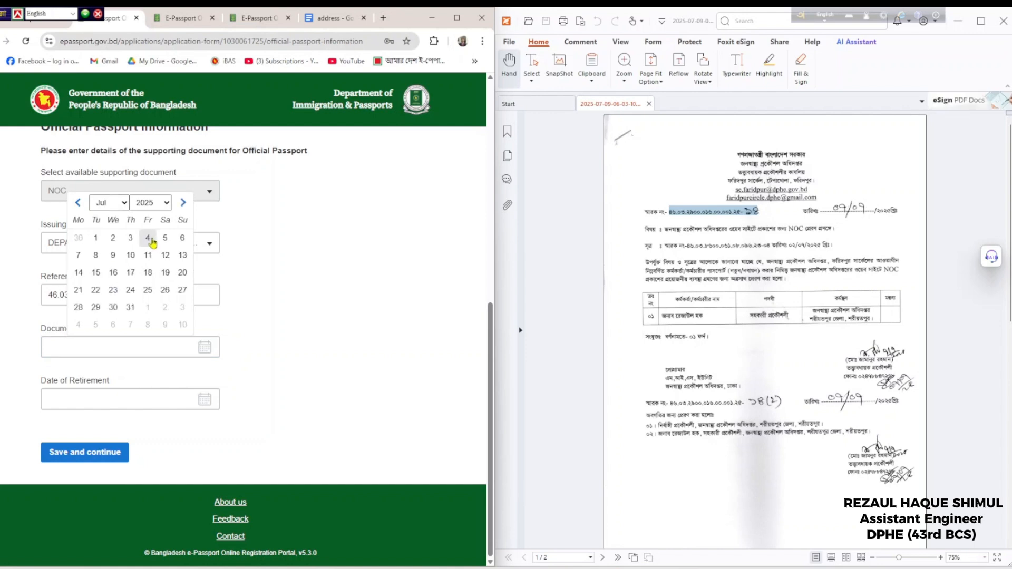
click(78, 256)
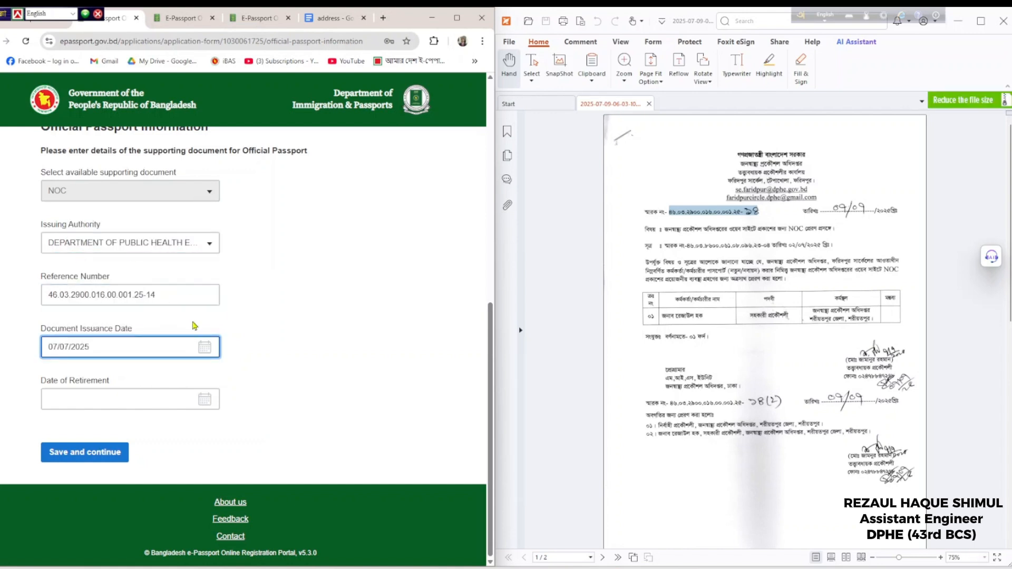
Type 14/01/2025 as the date of retirement and close the calendar
click(110, 399)
text(14)
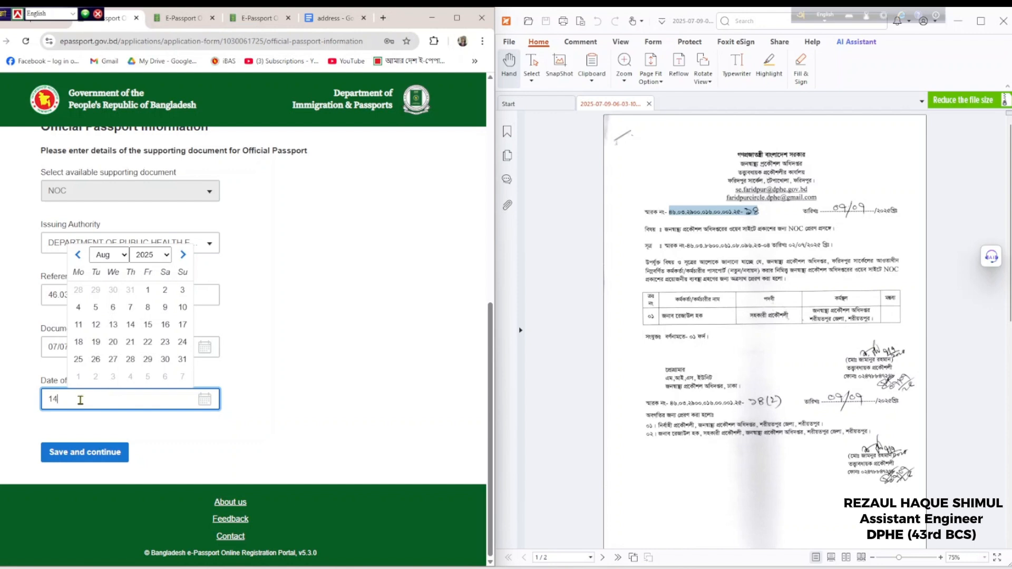
text(/01/2025)
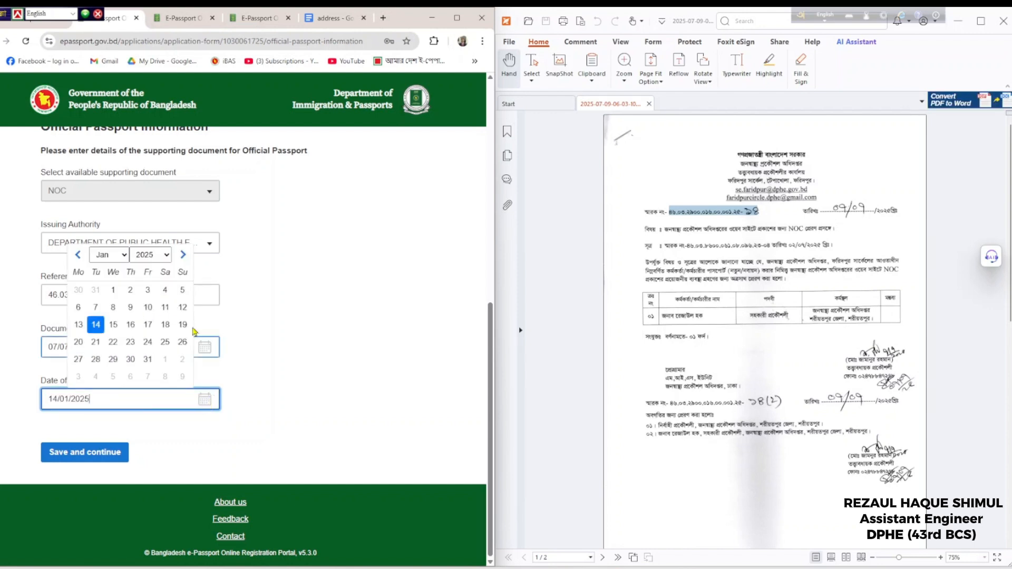
click(150, 255)
scroll(173, 481, down, 6)
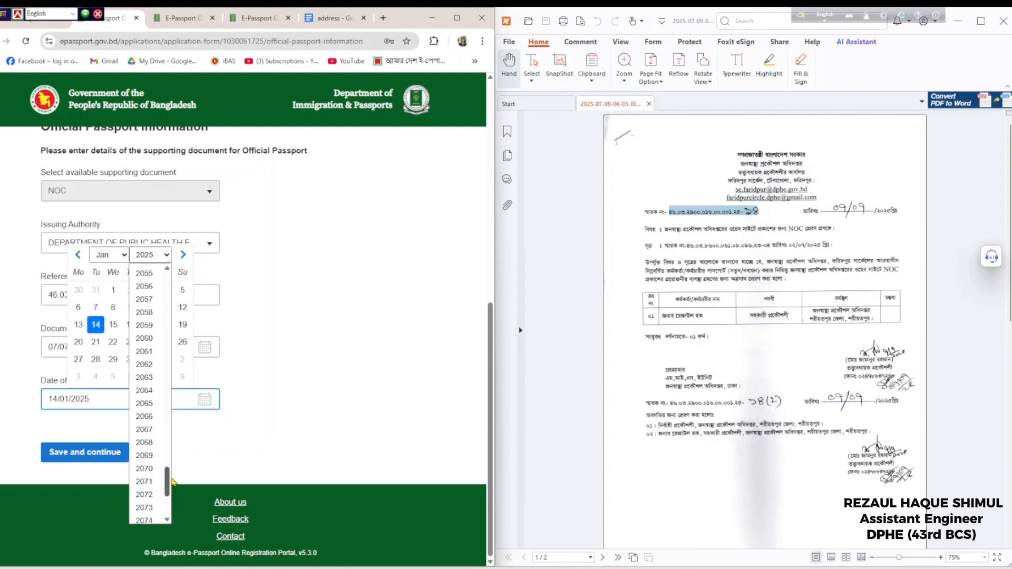
click(108, 406)
key(Escape)
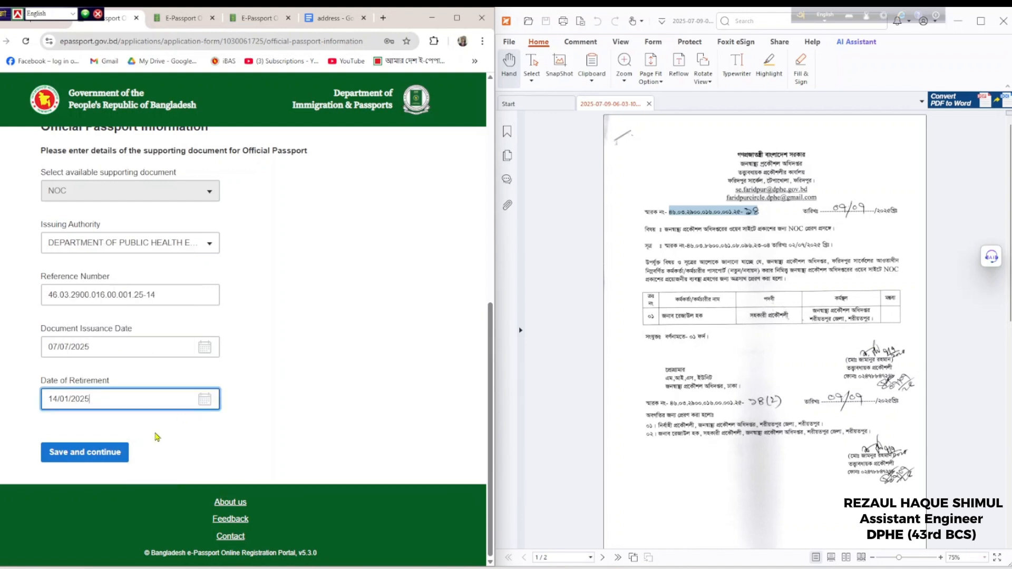
Correct the retirement year to 2055, making the date 14/01/2055
click(205, 399)
click(150, 255)
scroll(147, 302, down, 6)
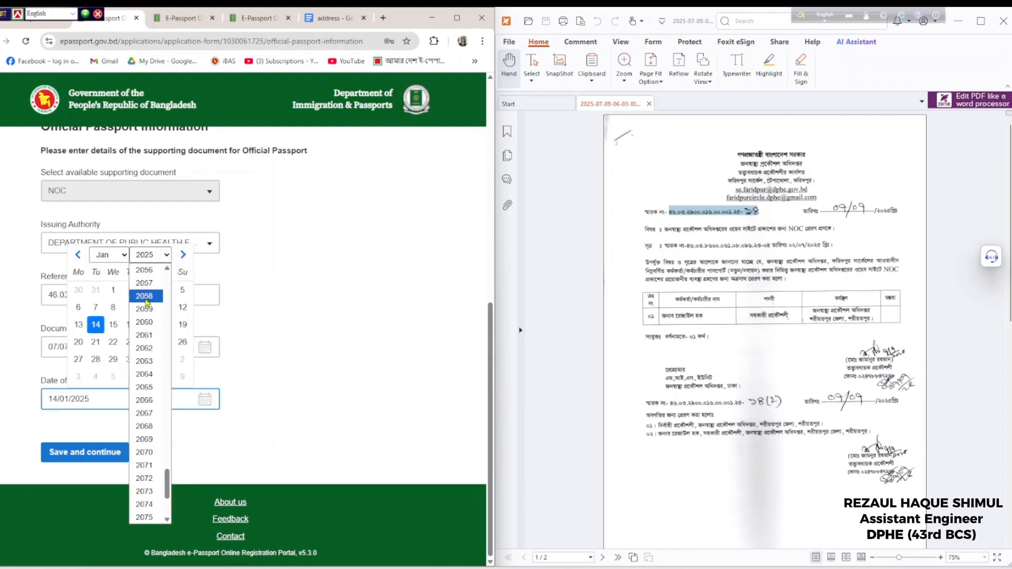
scroll(147, 302, up, 1)
click(148, 296)
click(95, 325)
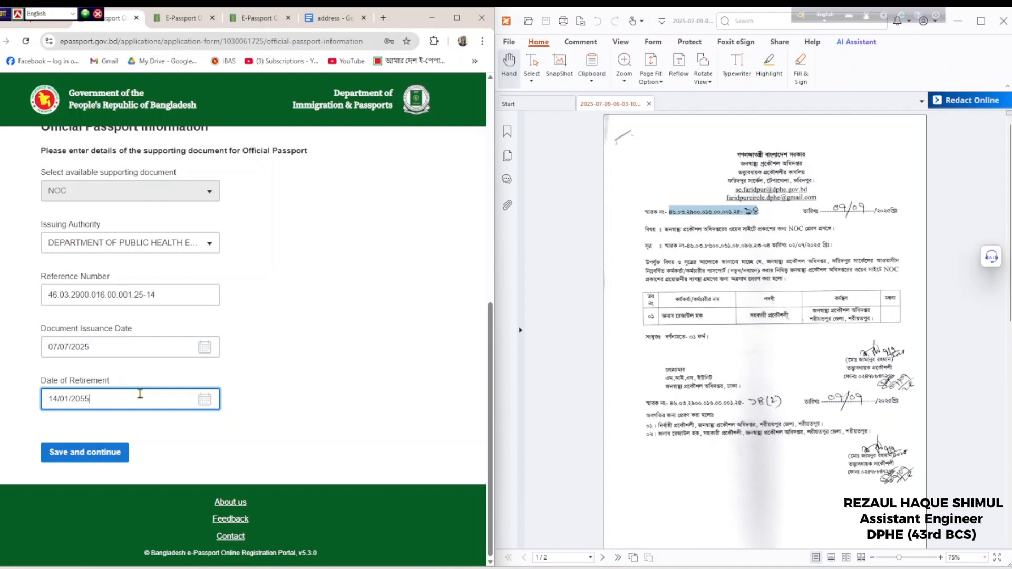
scroll(139, 394, up, 1)
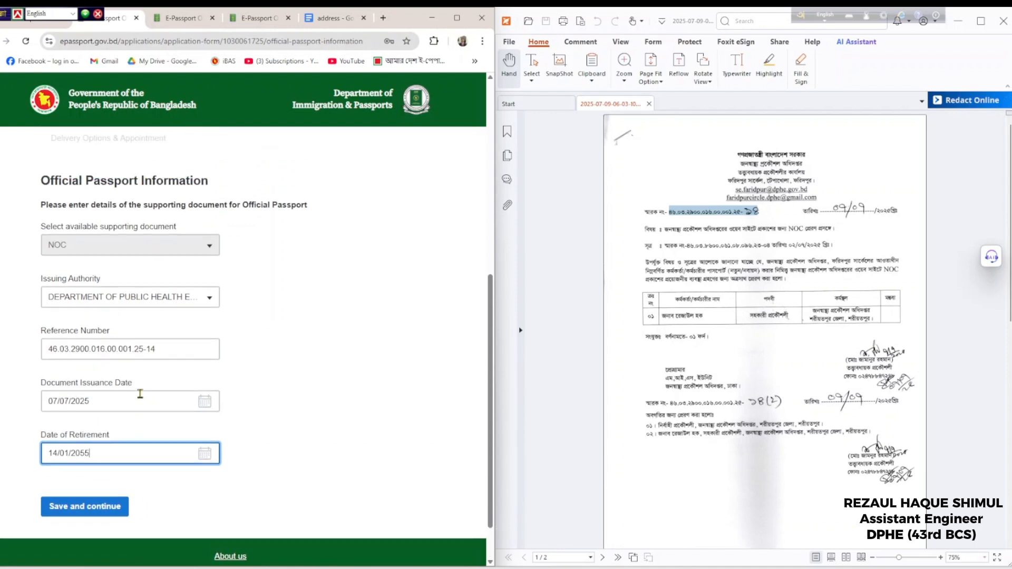
scroll(139, 394, up, 2)
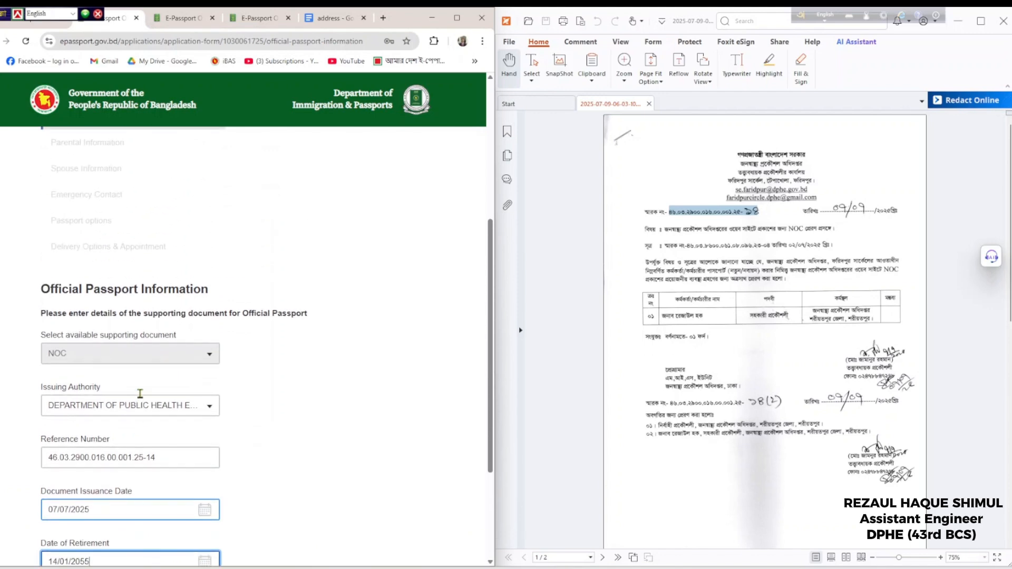
scroll(142, 396, down, 3)
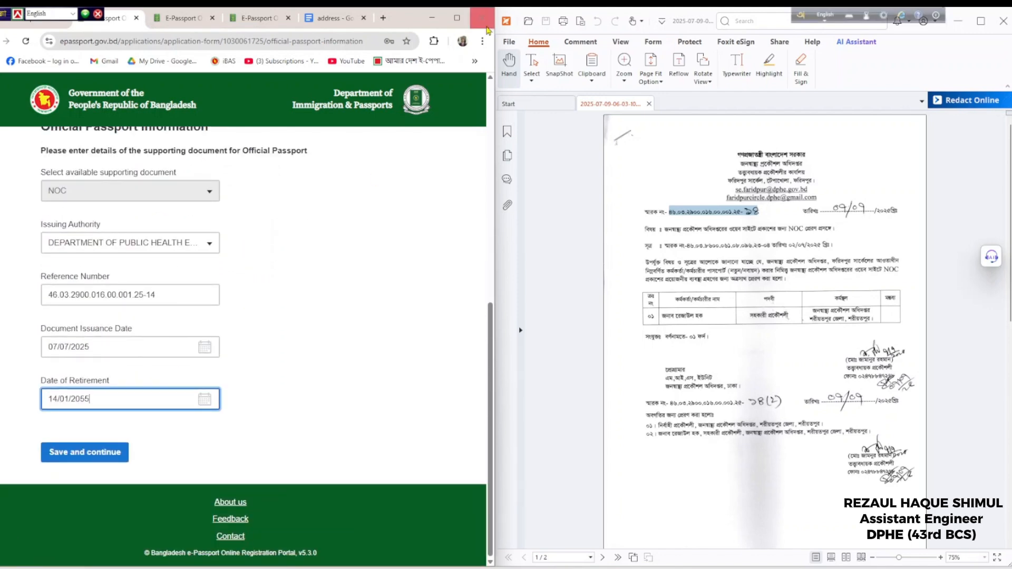
Maximize the browser and sign in with the account password and hCaptcha check
click(457, 19)
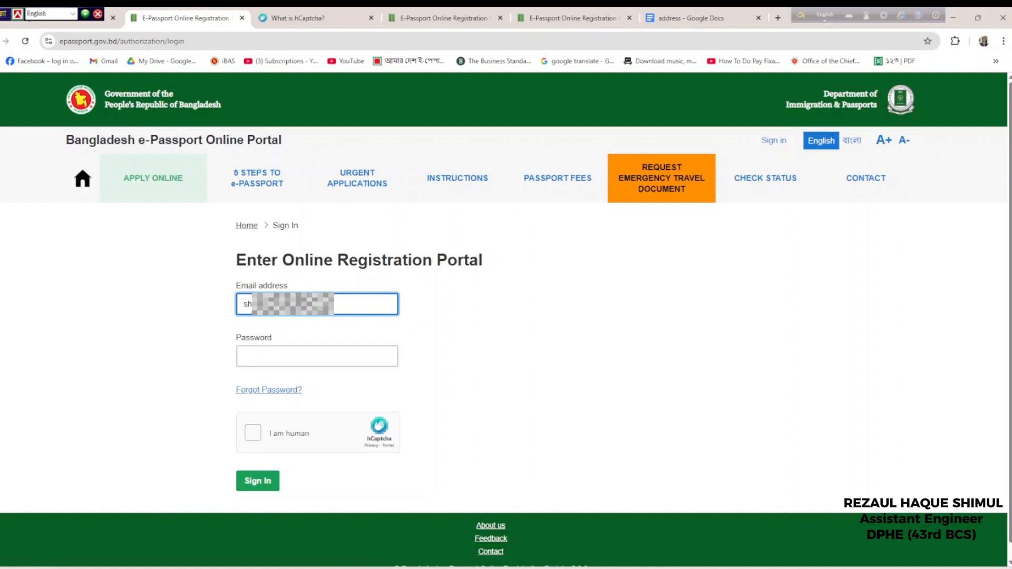
click(330, 366)
text(****)
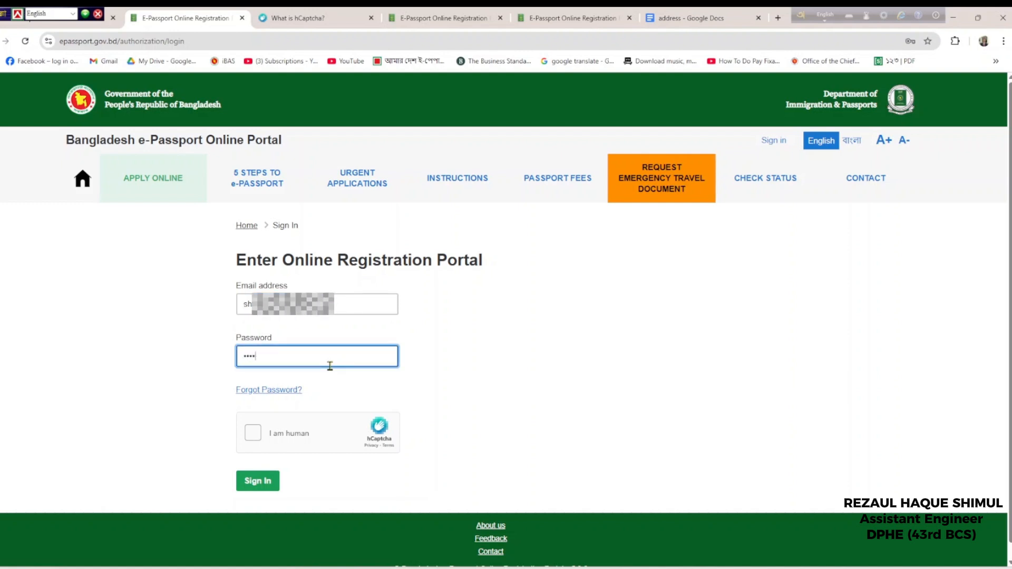
text(*****)
click(253, 433)
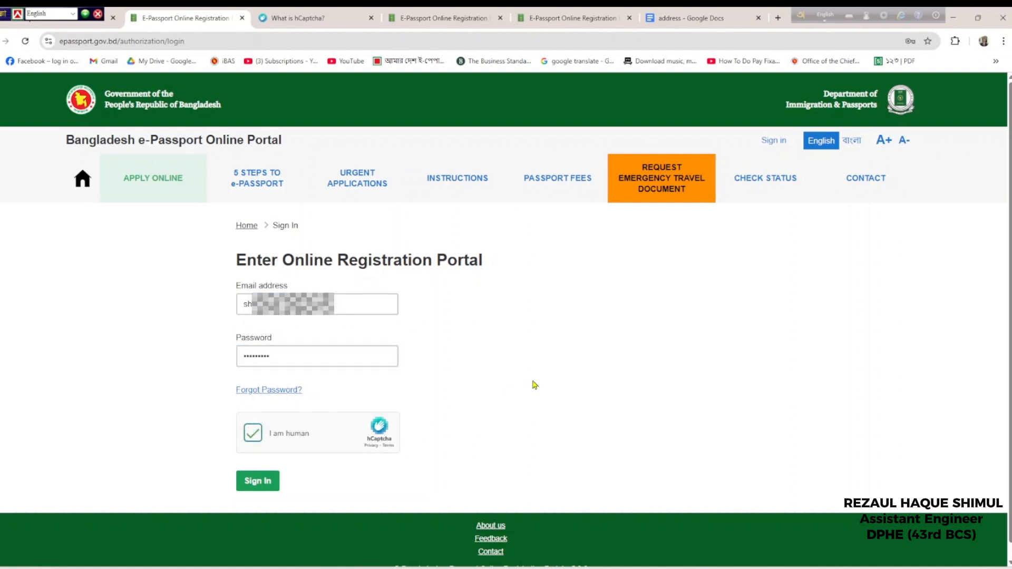
click(256, 480)
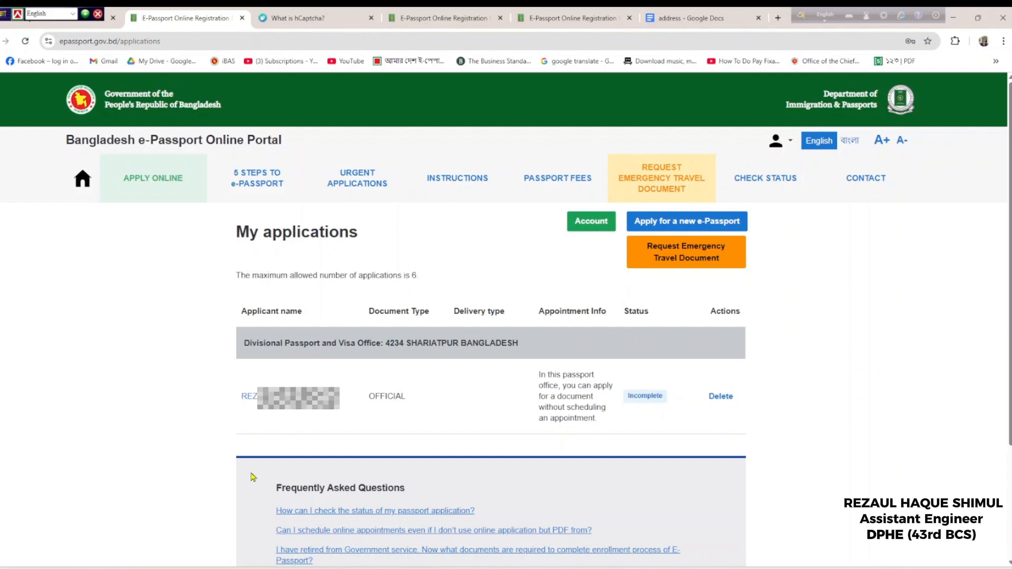
Scroll My applications to review the incomplete OFFICIAL application
scroll(491, 422, down, 3)
scroll(494, 431, up, 3)
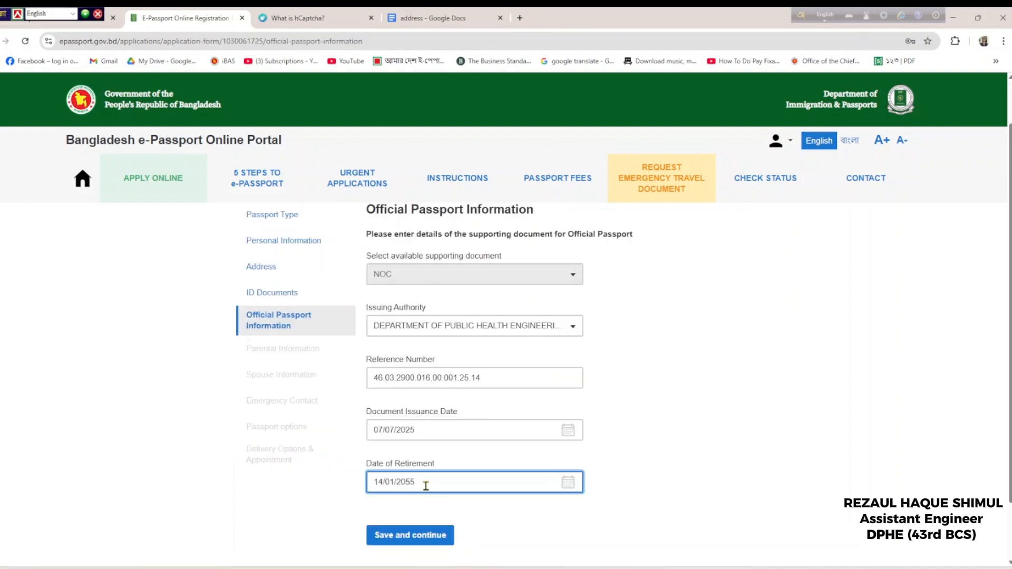
Save the Official Passport details and paste in the father's name
scroll(422, 484, down, 1)
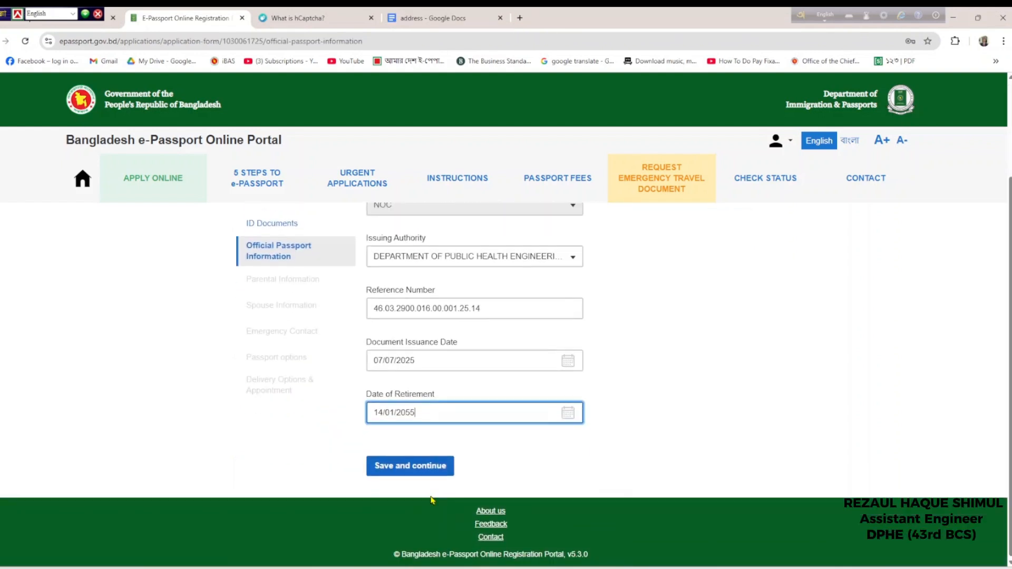
click(427, 471)
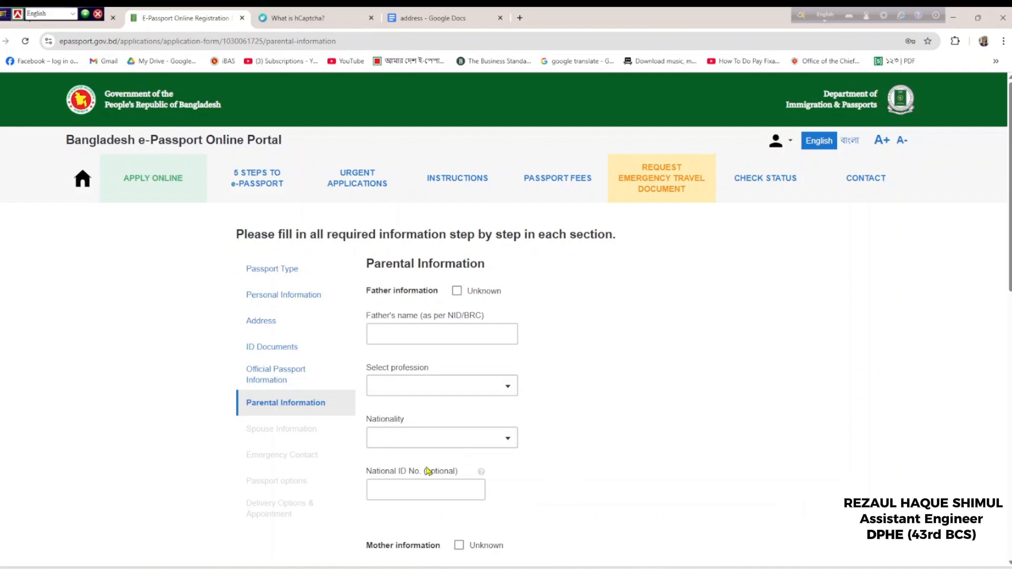
click(415, 334)
key(ctrl+v)
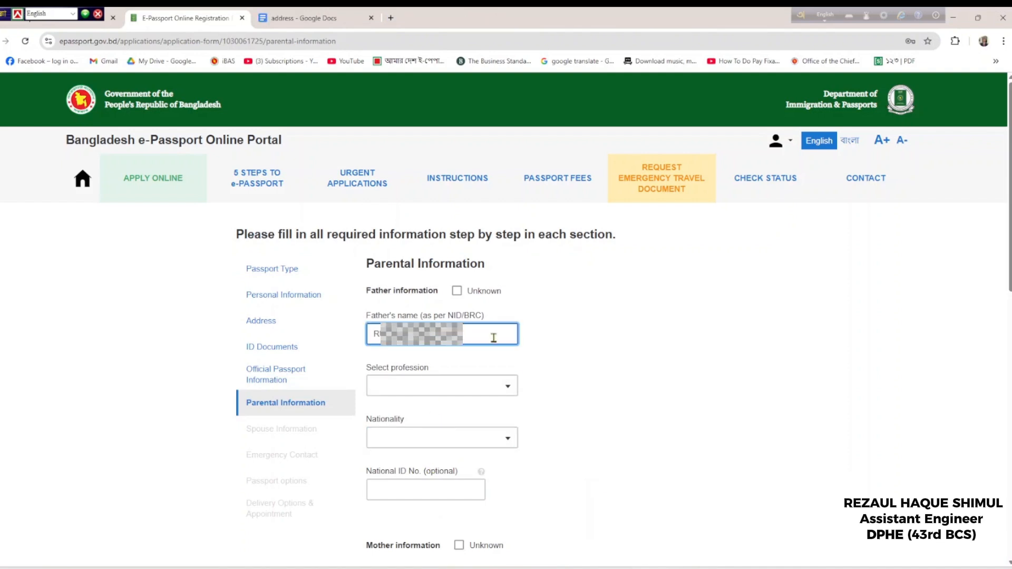
Set the father's profession to RETIRED (GOVERNMENT SERVICE)
click(418, 381)
scroll(429, 449, down, 5)
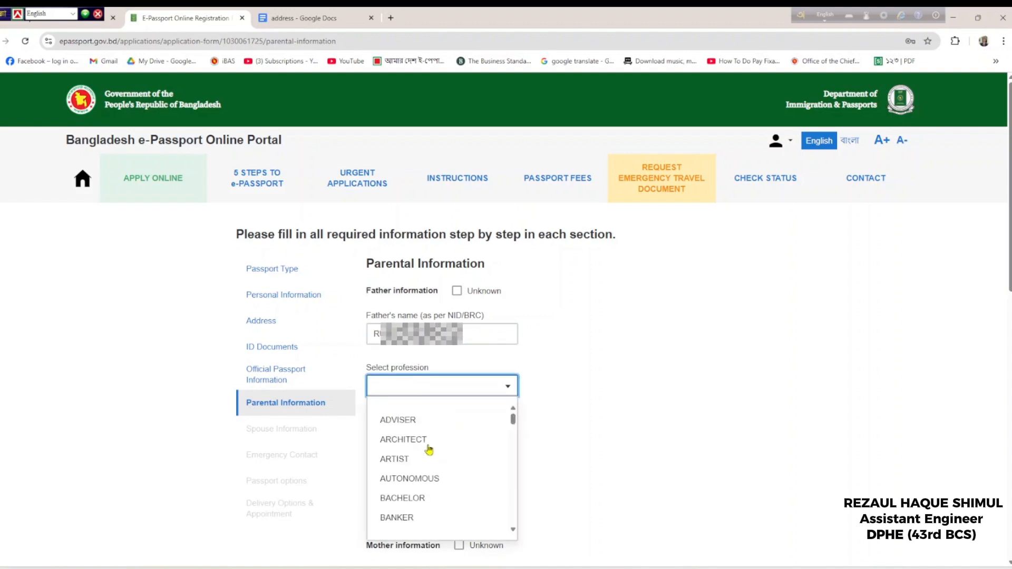
scroll(429, 450, down, 2)
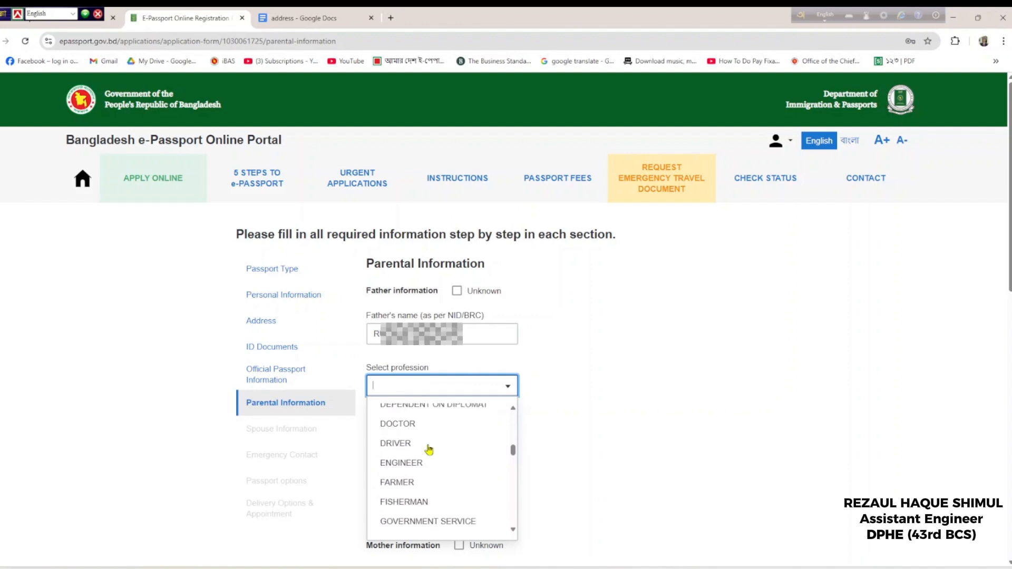
scroll(429, 450, down, 4)
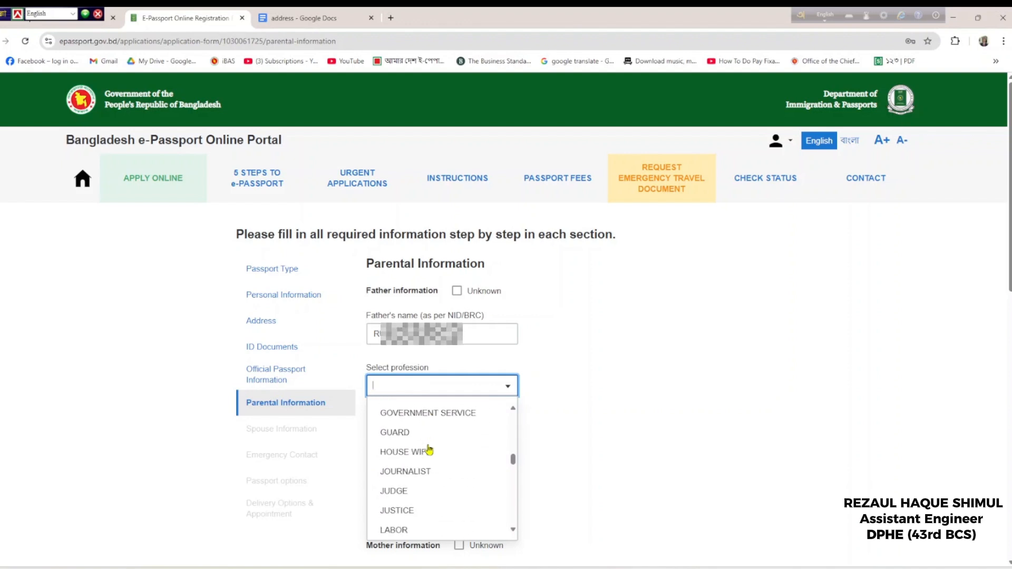
scroll(430, 450, down, 2)
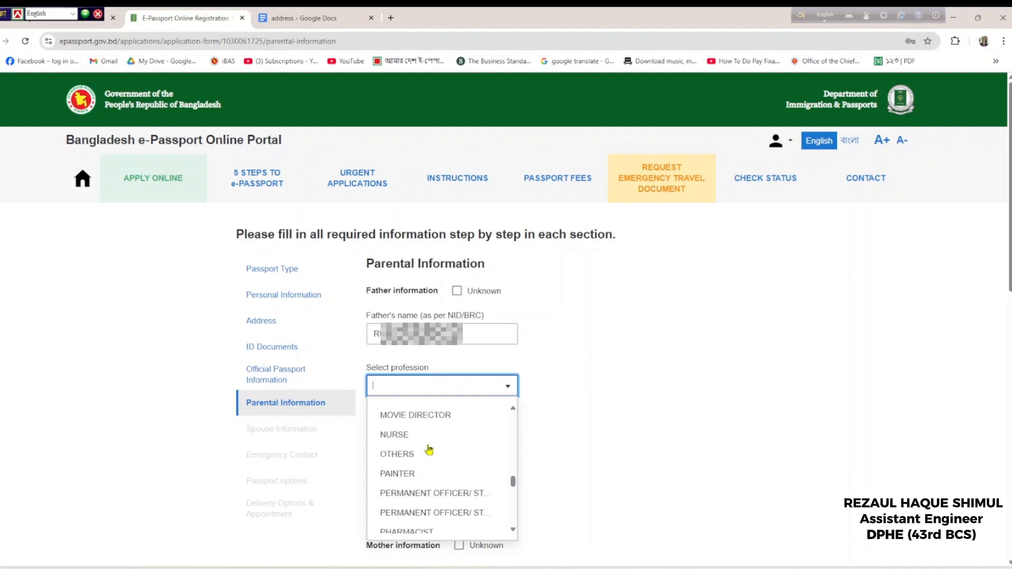
scroll(429, 449, down, 4)
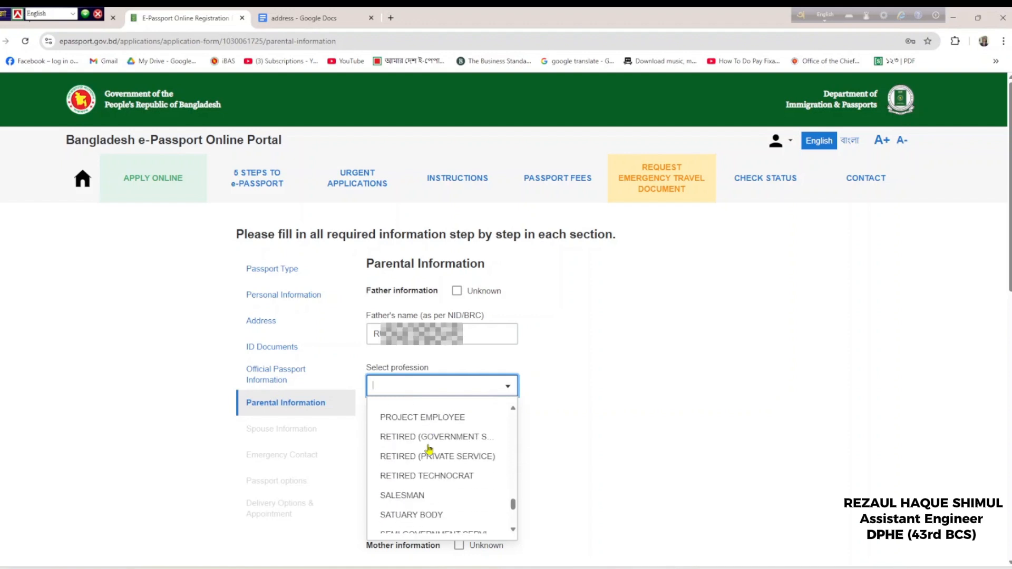
click(466, 439)
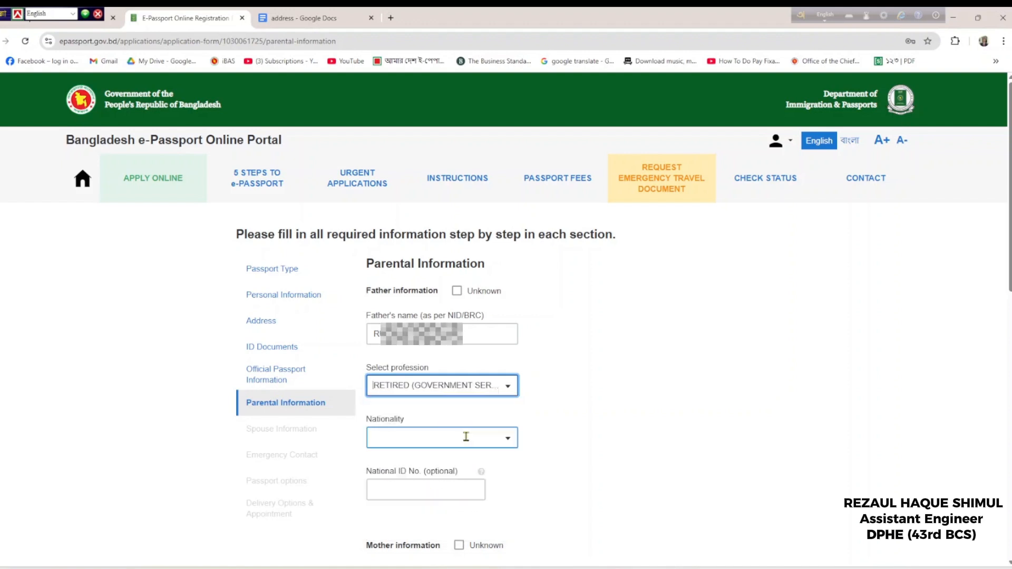
click(508, 387)
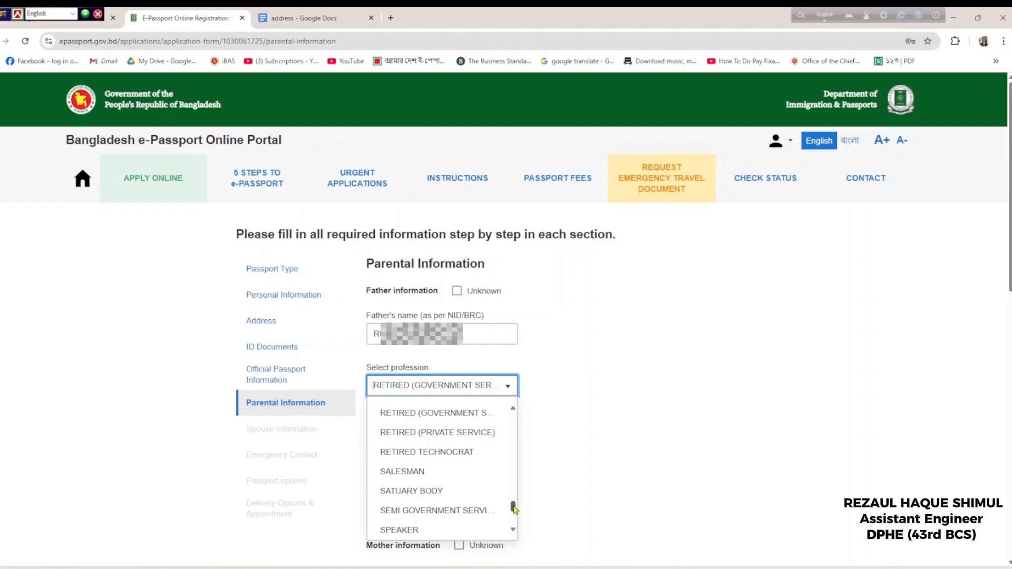
drag(514, 507, 514, 505)
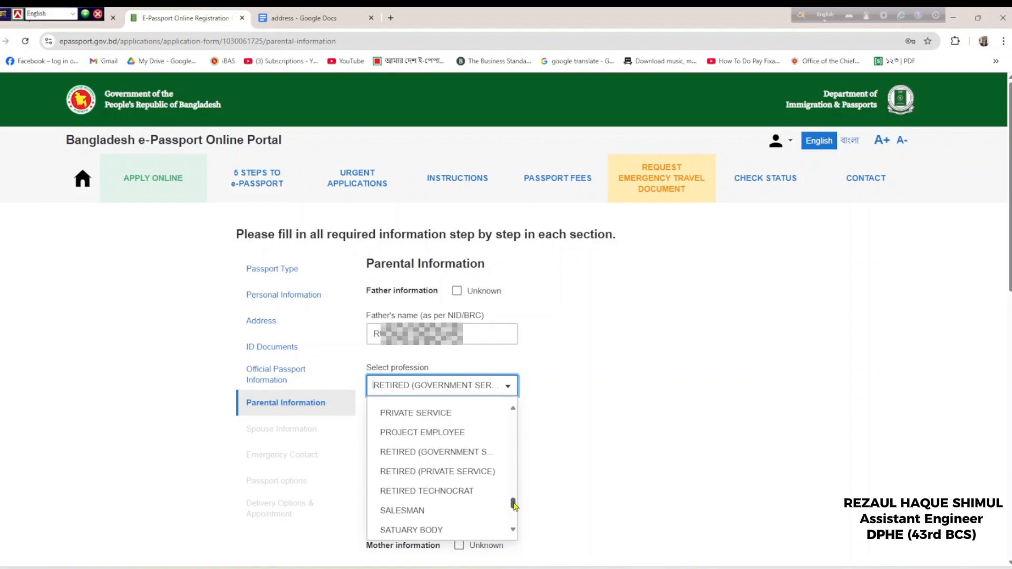
click(554, 373)
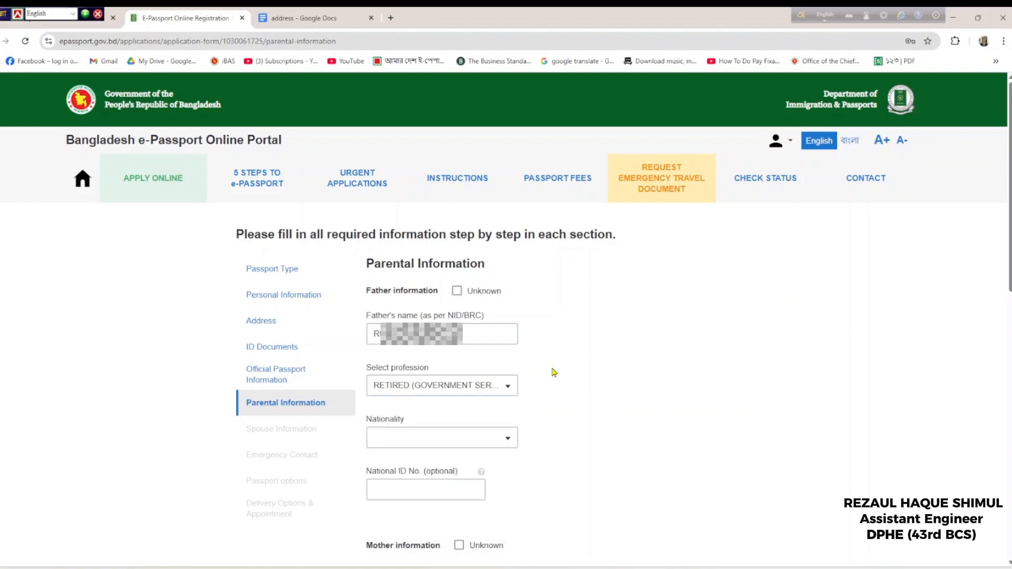
Set the father's nationality to BANGLADESHI and focus the mother's name field
click(484, 437)
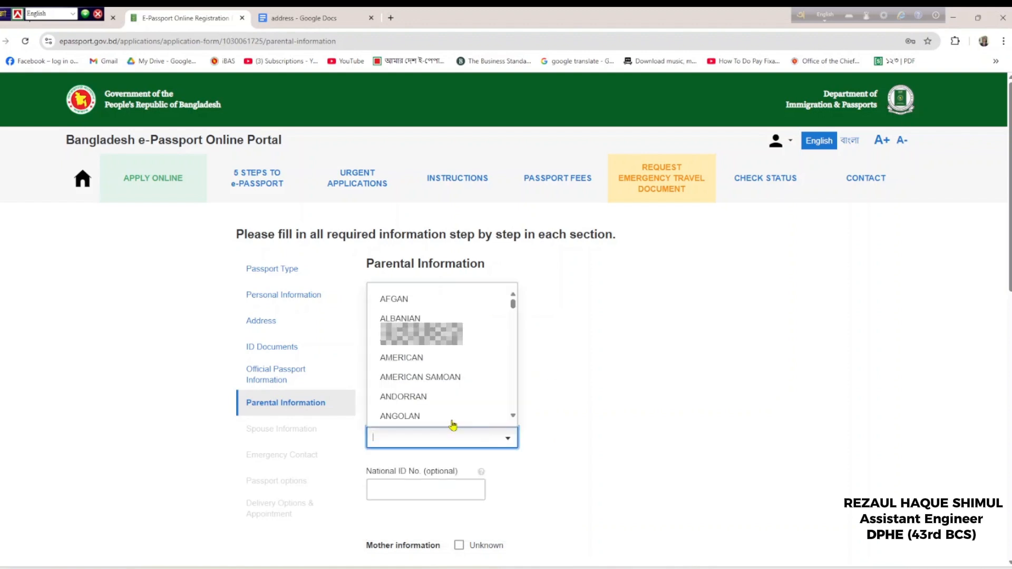
text(b)
click(430, 350)
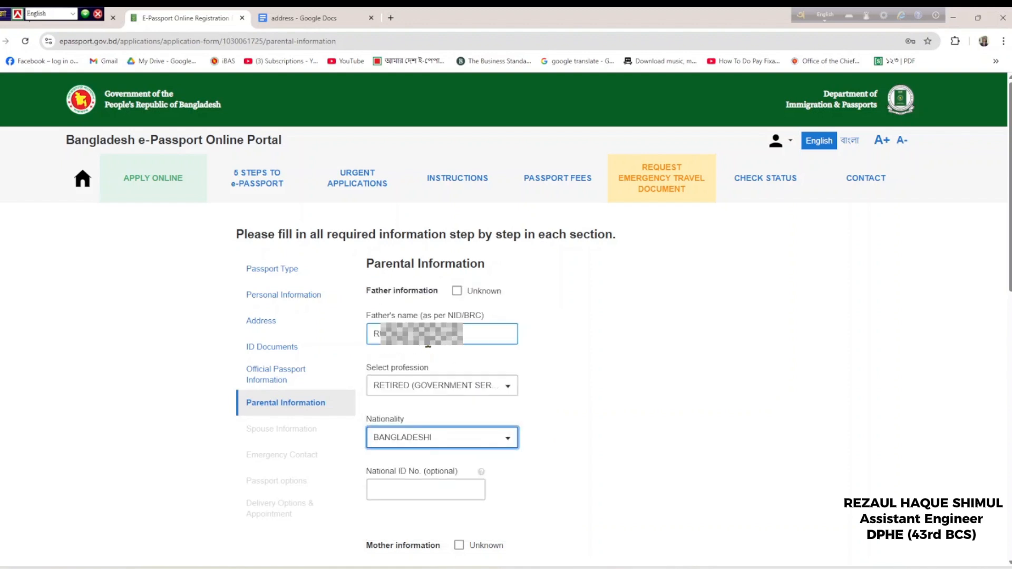
scroll(486, 492, down, 2)
click(488, 475)
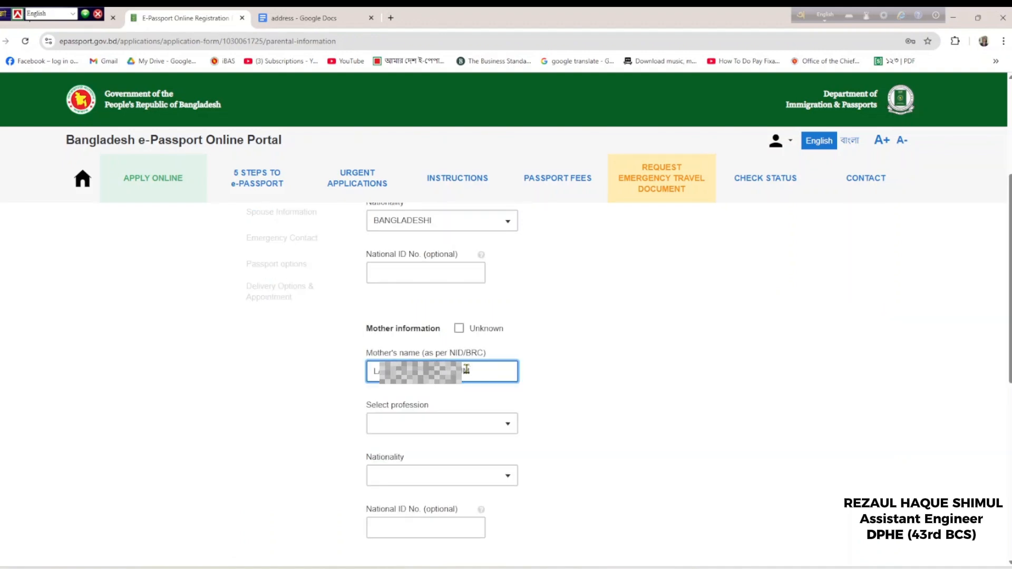
Set the mother's profession to HOUSE WIFE and nationality to BANGLADESHI
scroll(464, 379, down, 1)
click(439, 375)
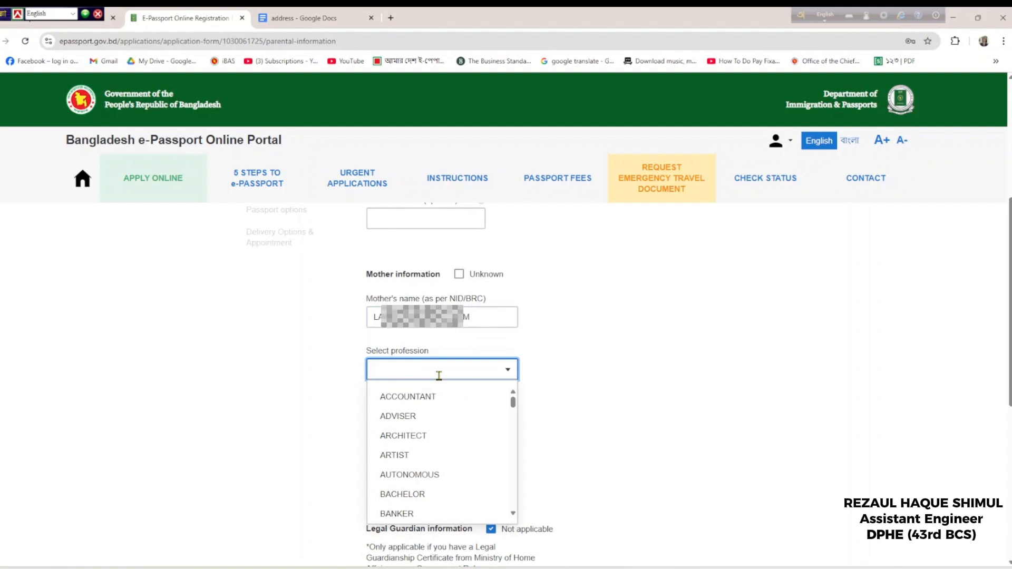
text(hou)
click(452, 403)
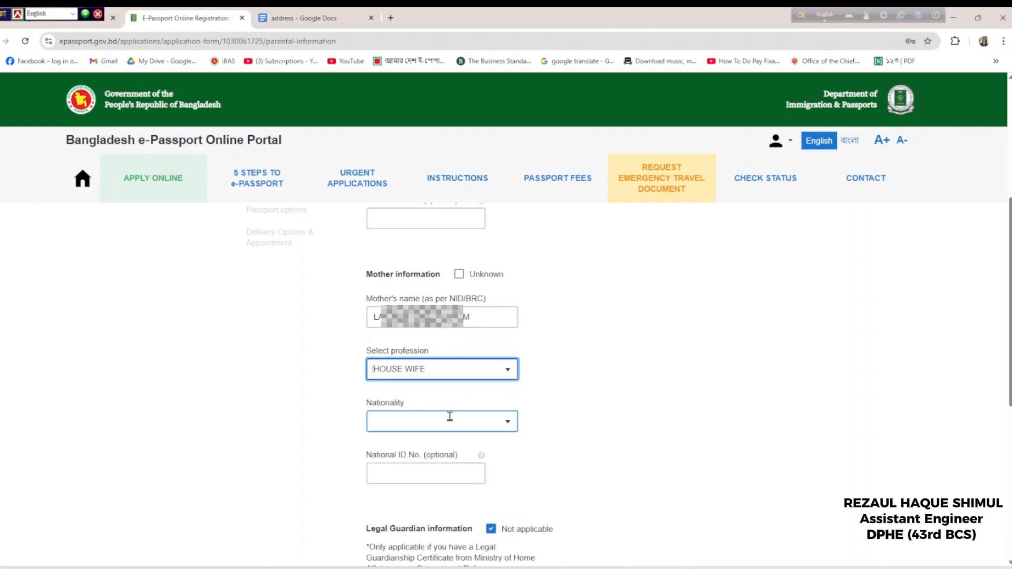
click(450, 416)
text(BA)
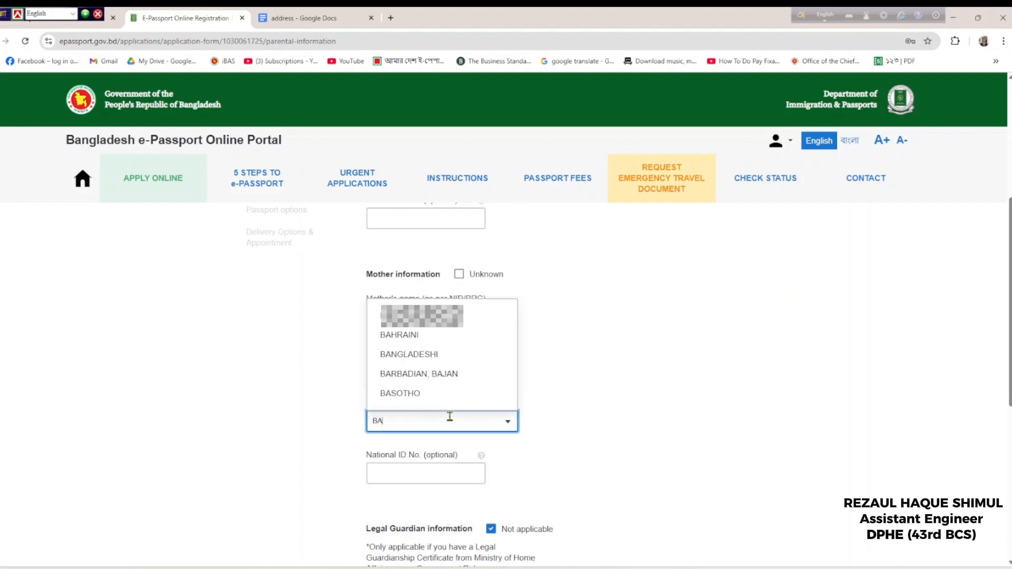
click(442, 355)
Save the Parental Information and continue to the next step
scroll(464, 407, down, 2)
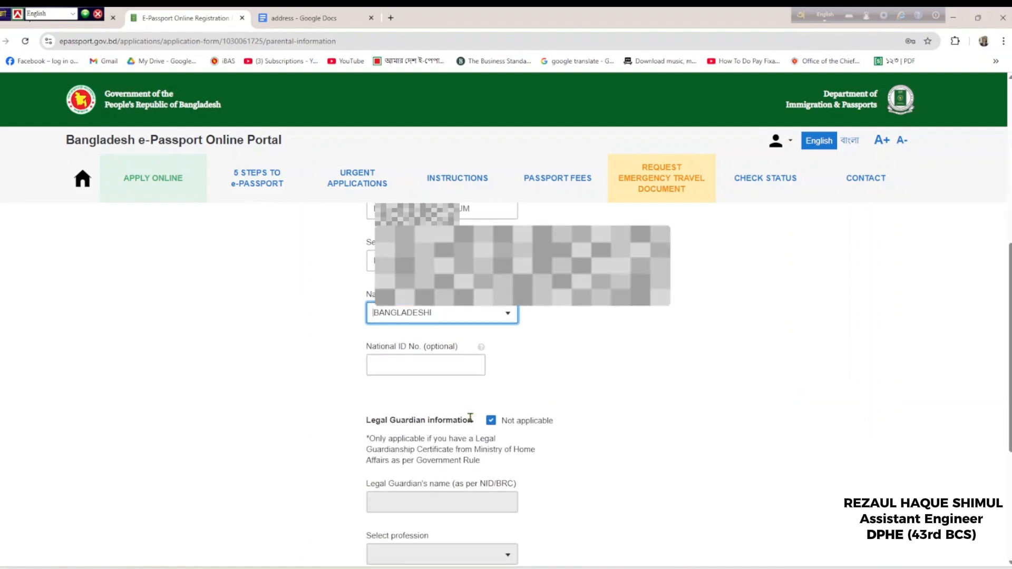
scroll(475, 414, down, 3)
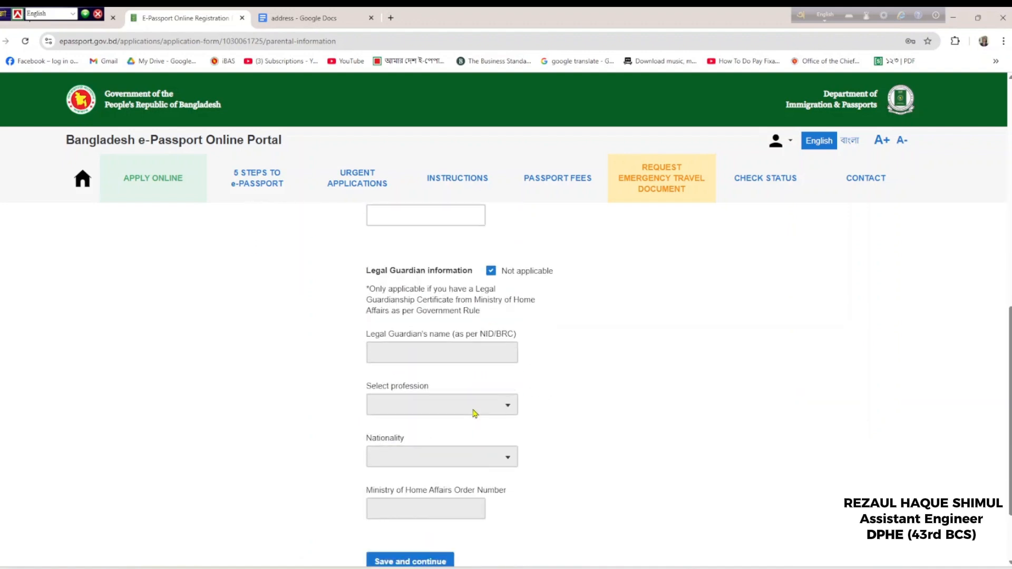
scroll(475, 413, down, 2)
scroll(475, 413, up, 2)
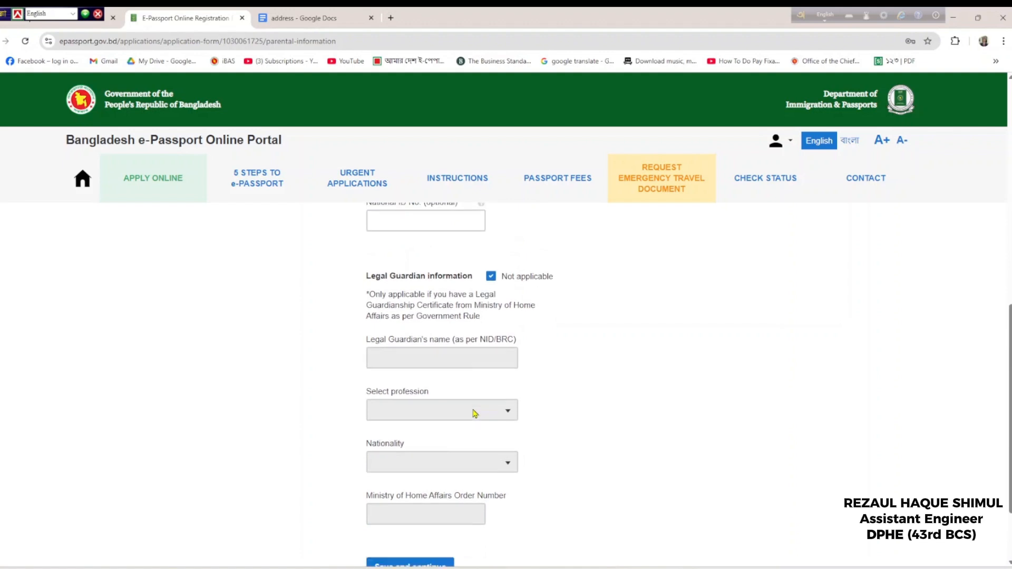
scroll(475, 414, down, 2)
click(420, 473)
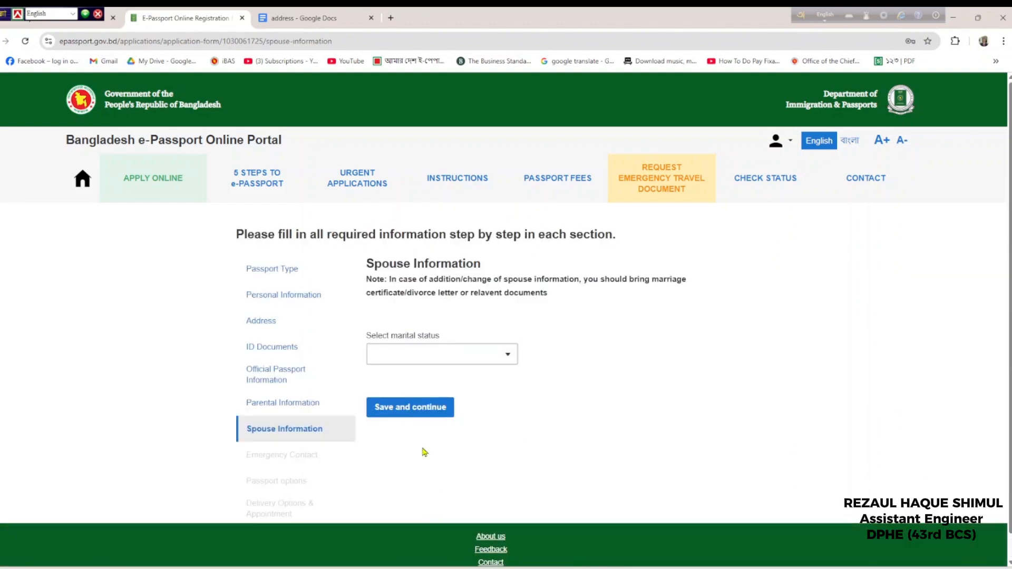
Choose SINGLE as marital status and save the spouse information
click(424, 358)
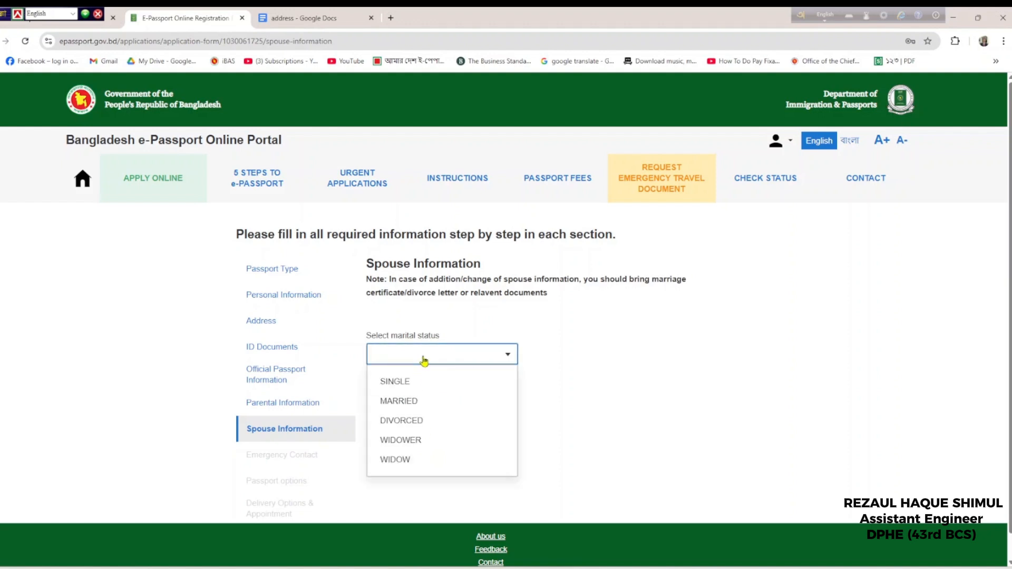
click(422, 382)
click(425, 412)
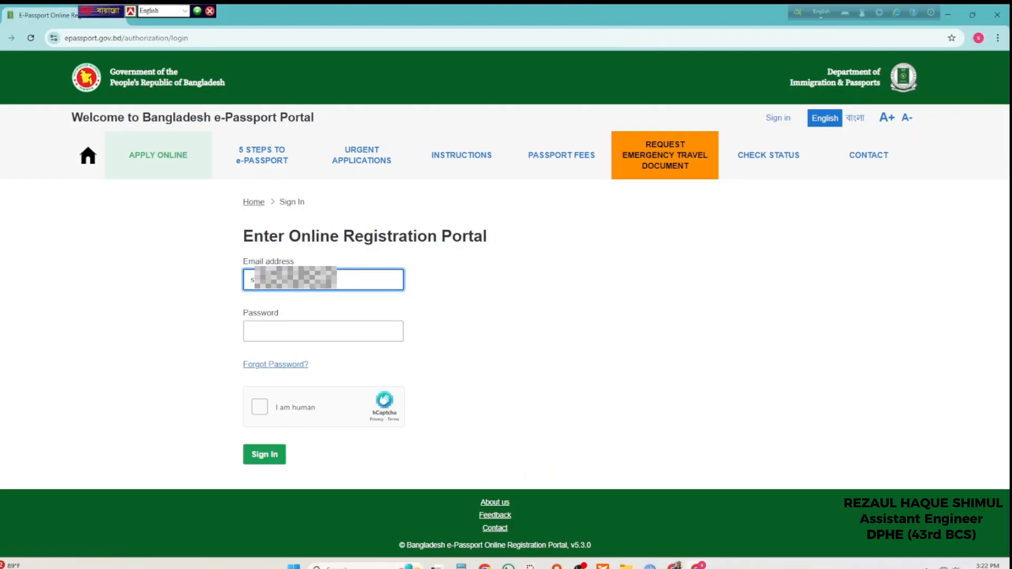
Sign back in, decline saving the password, and reopen the incomplete application
click(330, 333)
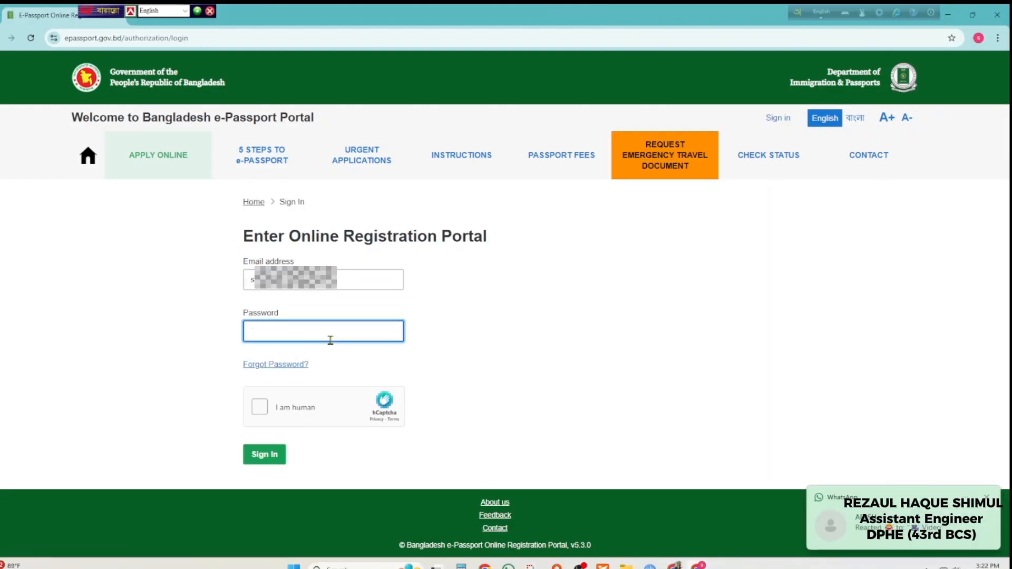
text(*********)
click(259, 407)
click(276, 455)
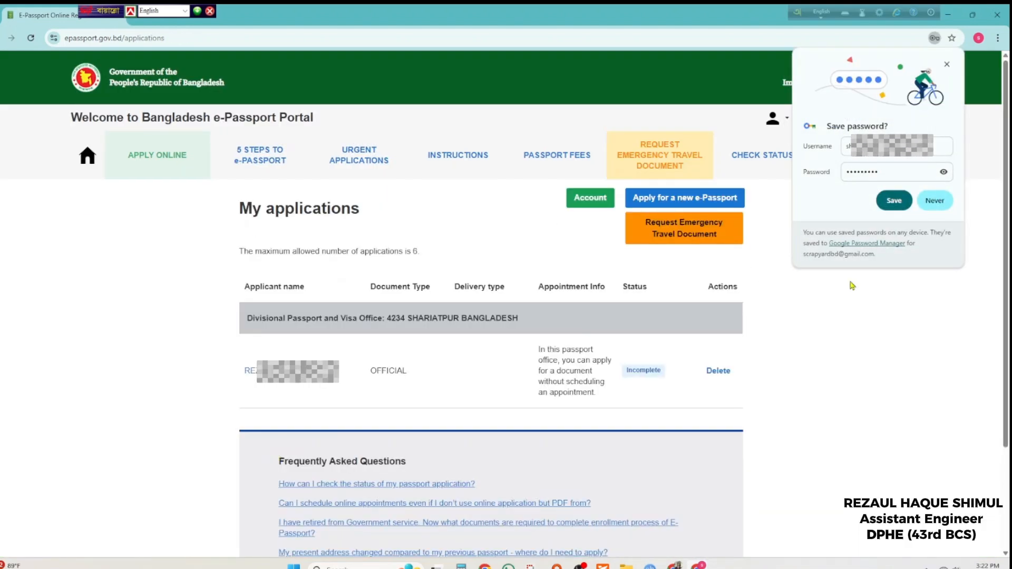
click(934, 200)
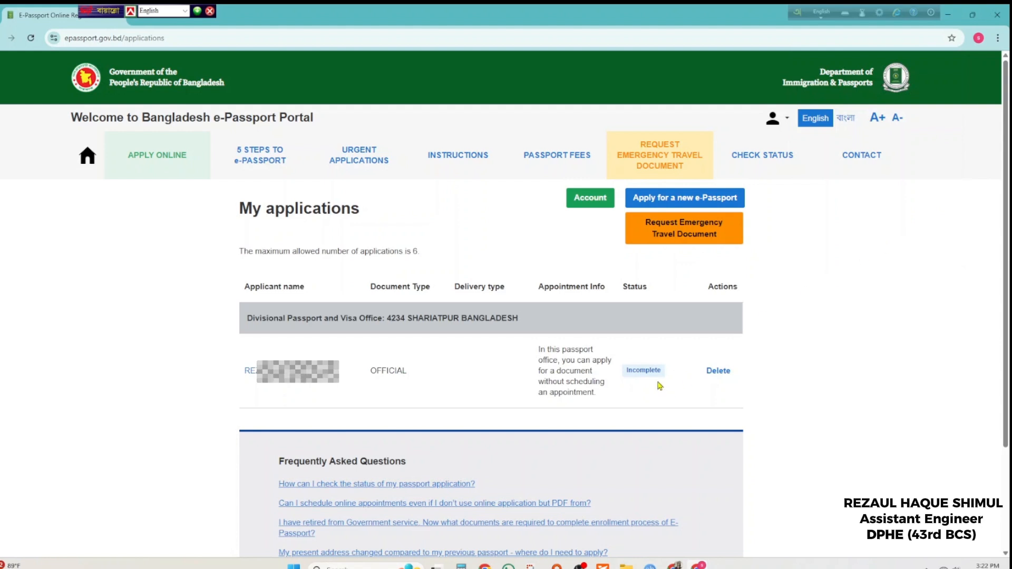
click(285, 376)
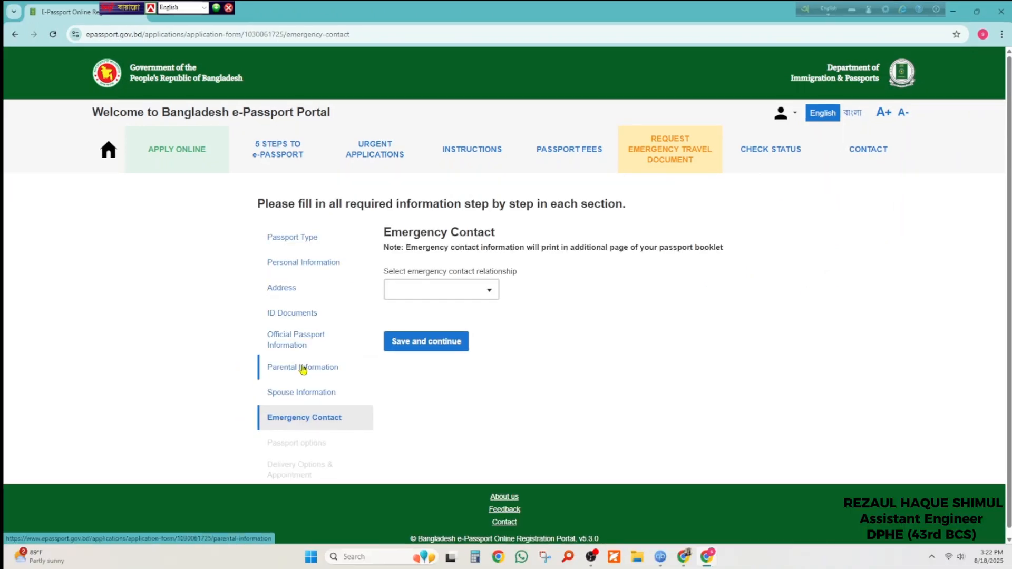
Set the emergency contact relationship to BROTHER and enter the contact's name
click(441, 288)
click(456, 294)
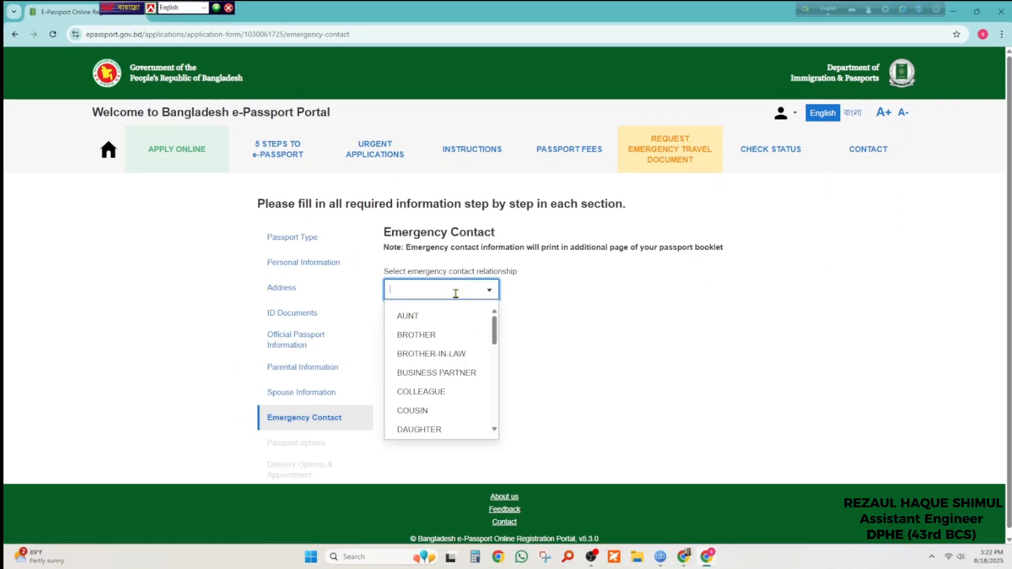
click(444, 334)
click(444, 342)
scroll(449, 335, down, 2)
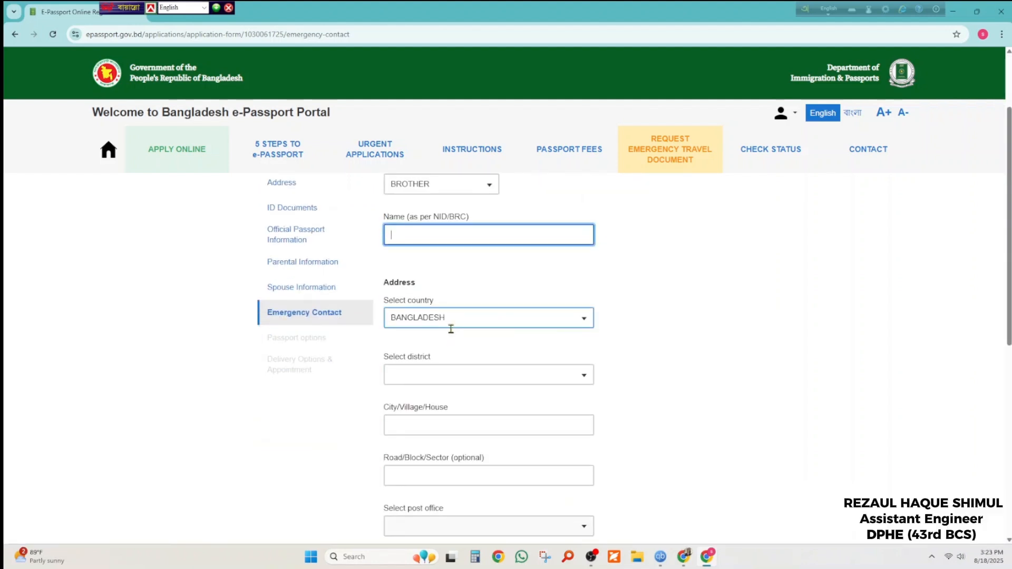
text(EM)
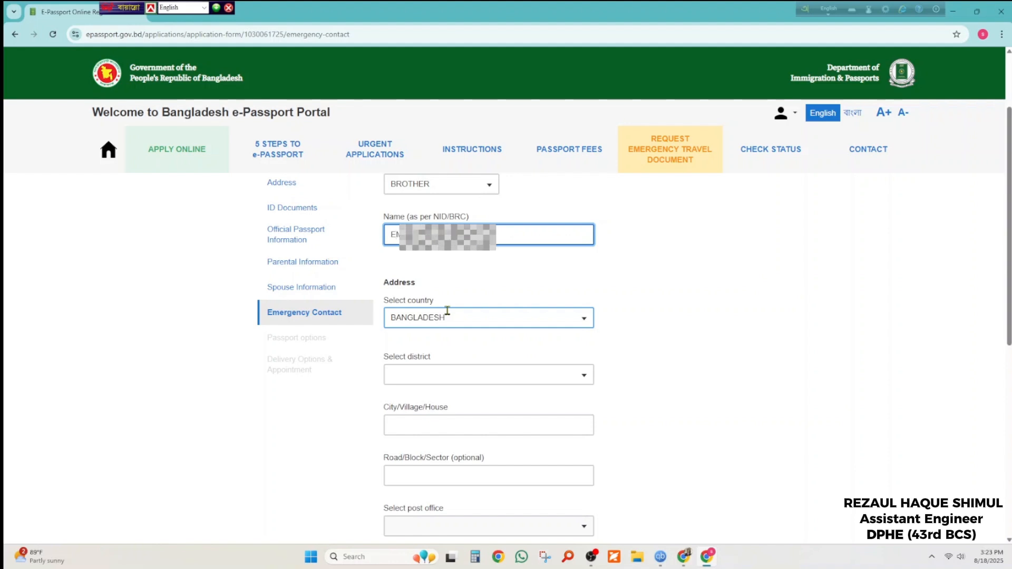
text(M)
Choose the contact's district and enter the city or village and road
click(459, 368)
click(658, 357)
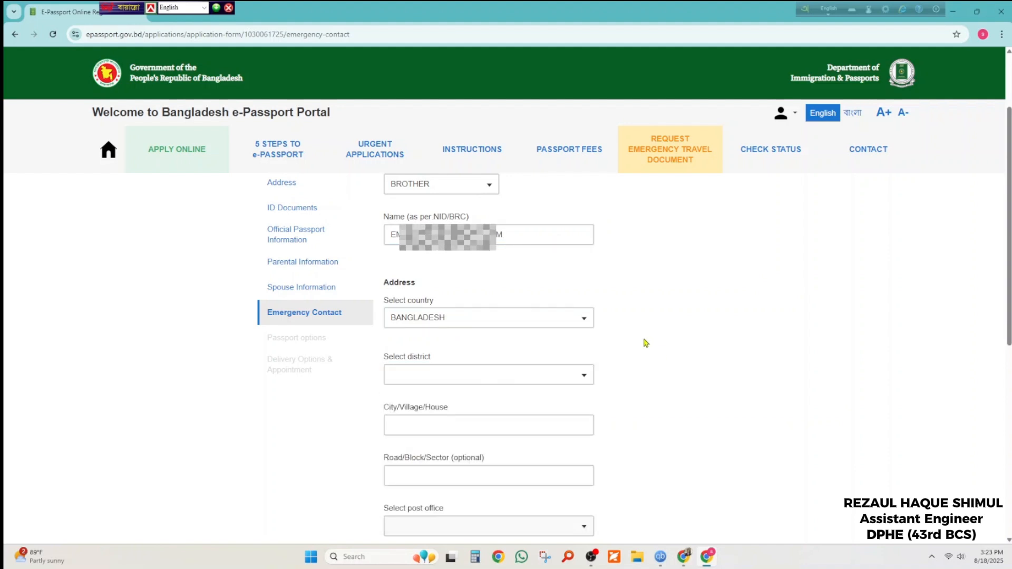
click(495, 375)
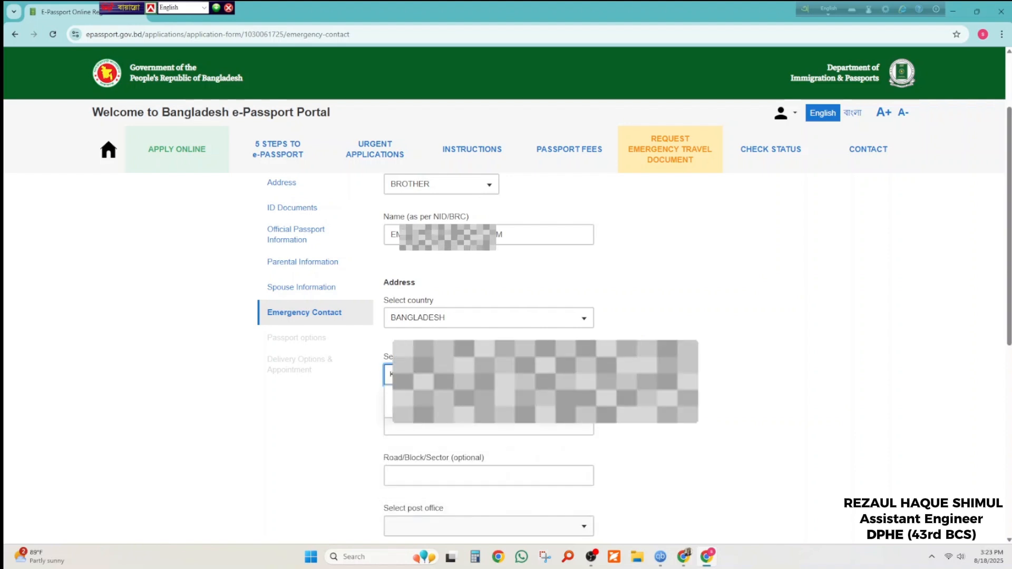
scroll(431, 321, down, 2)
click(432, 321)
text(B)
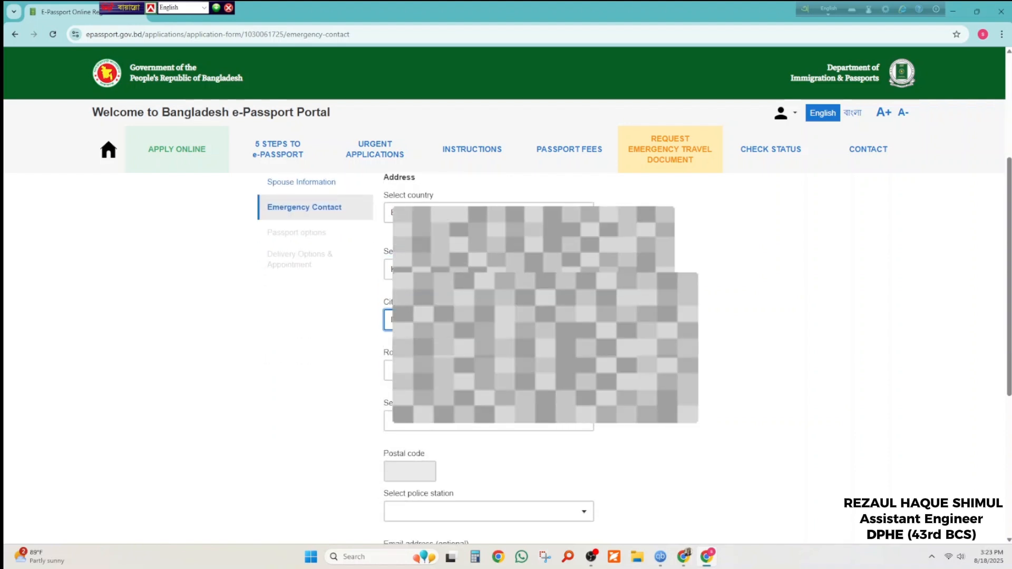
click(432, 371)
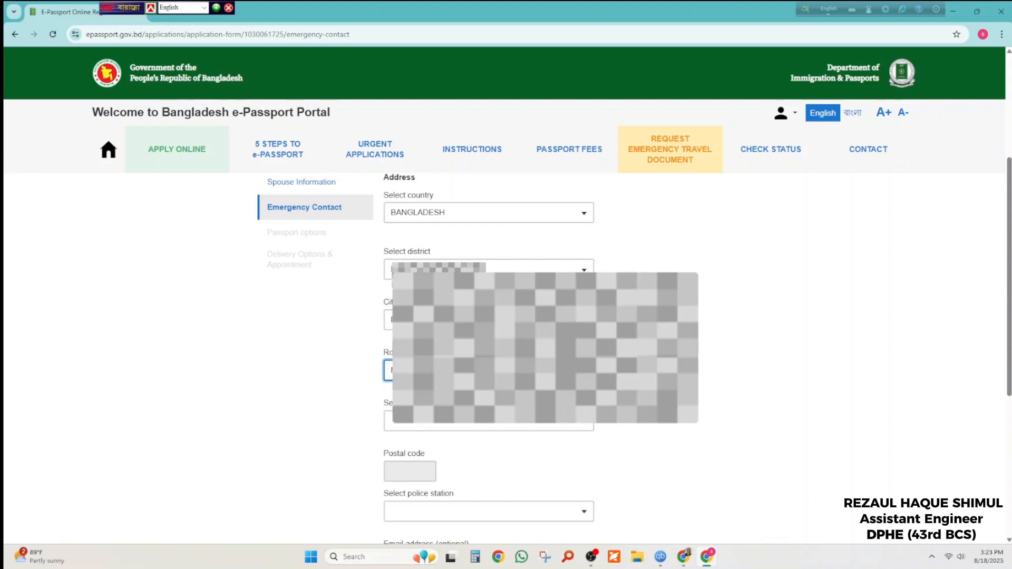
Pick the contact's post office and police station and accept the suggested e-mail address
click(475, 425)
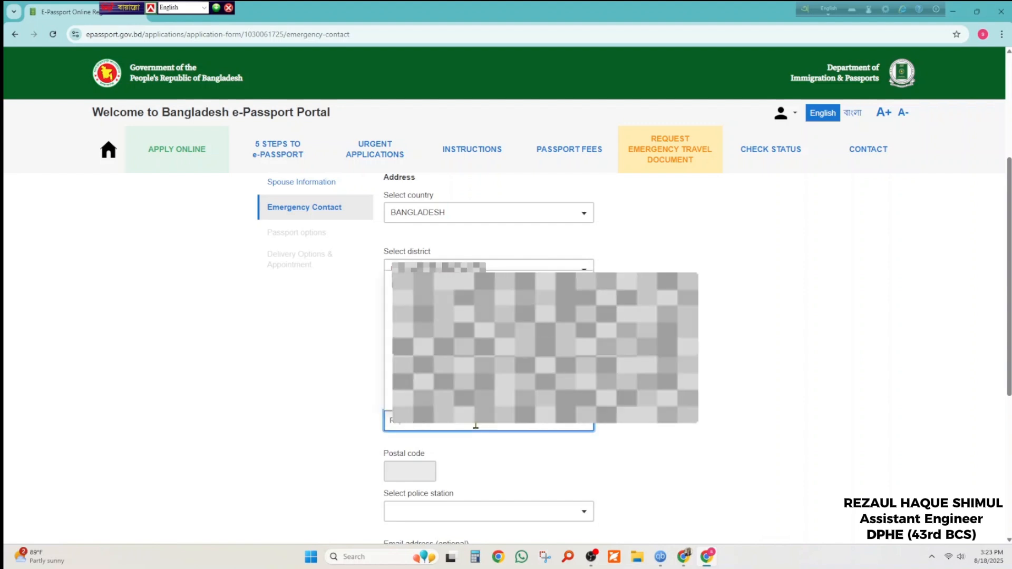
click(475, 413)
scroll(476, 369, down, 3)
click(474, 353)
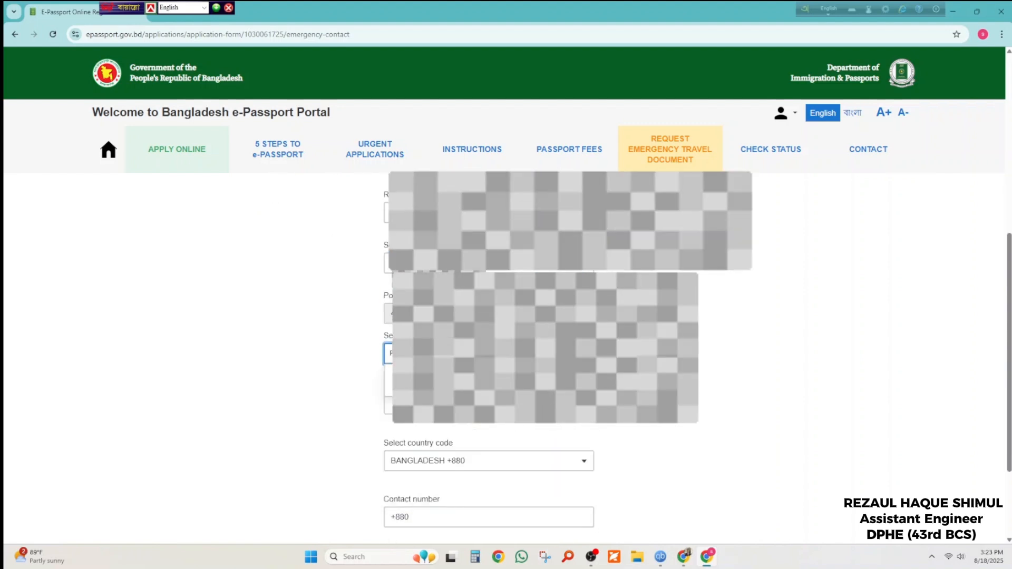
click(475, 381)
scroll(474, 381, down, 3)
click(474, 275)
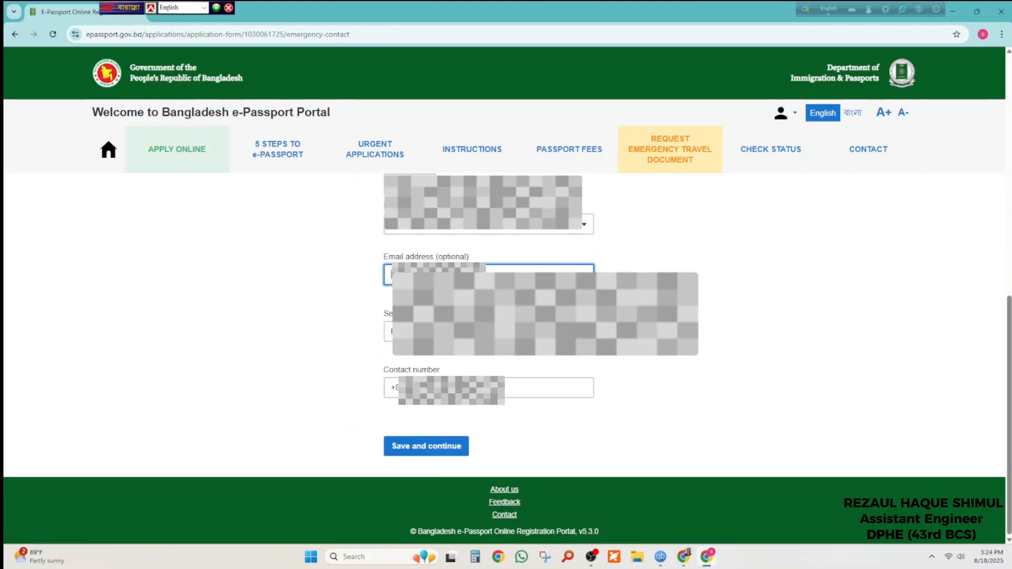
click(544, 288)
click(548, 388)
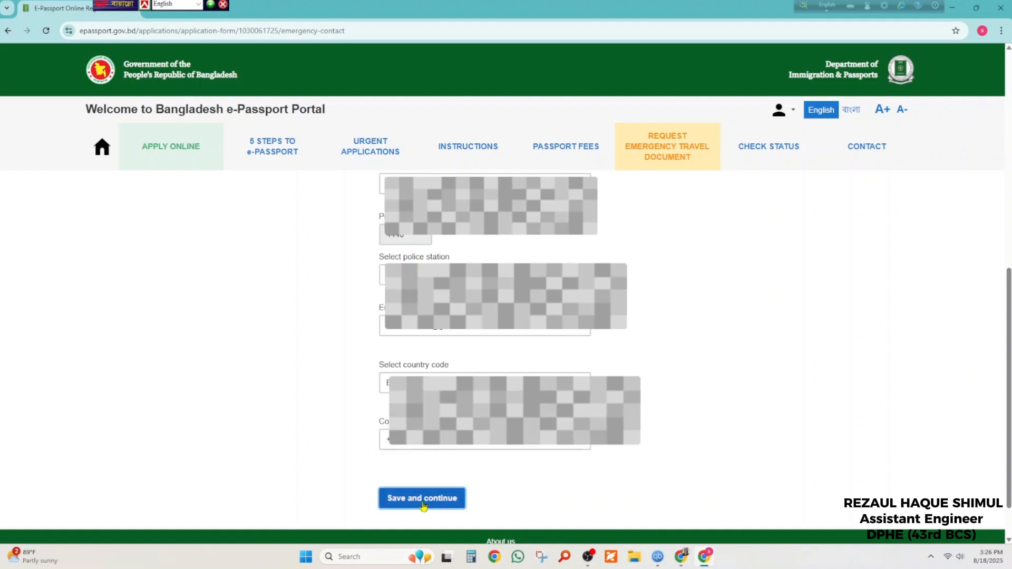
Save the emergency contact, then choose the 48-page passport and save the passport options
click(423, 506)
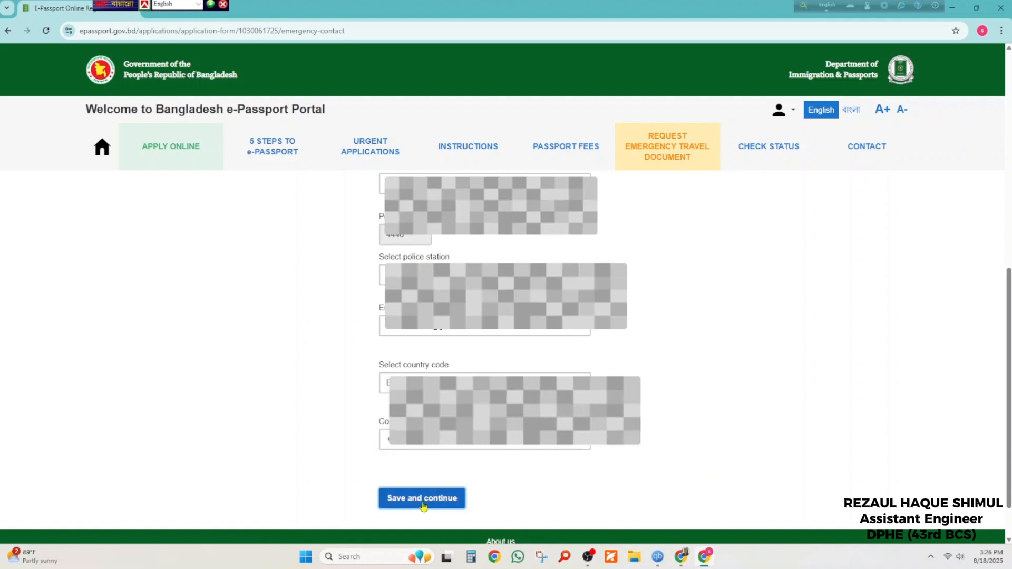
click(384, 310)
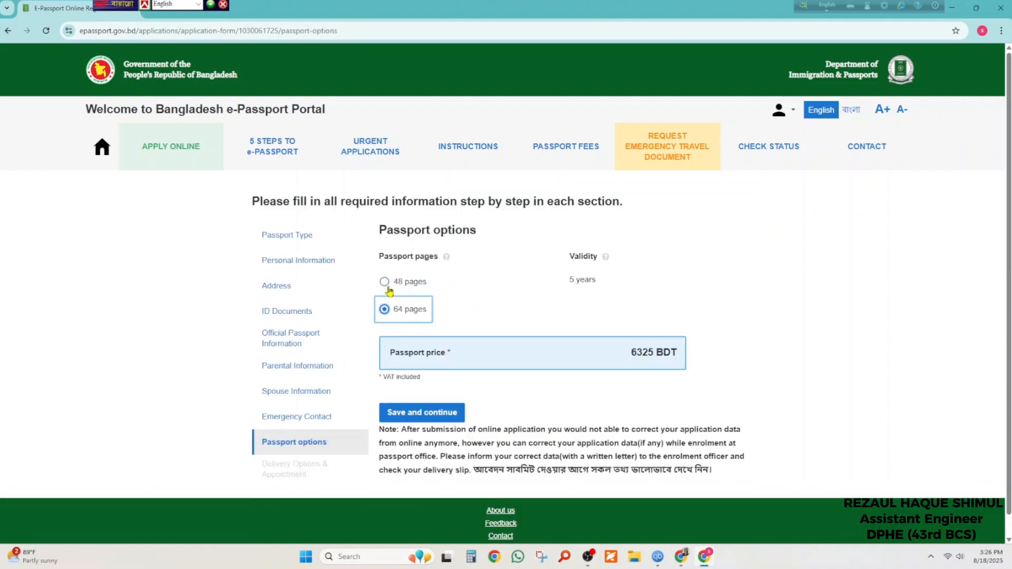
click(387, 286)
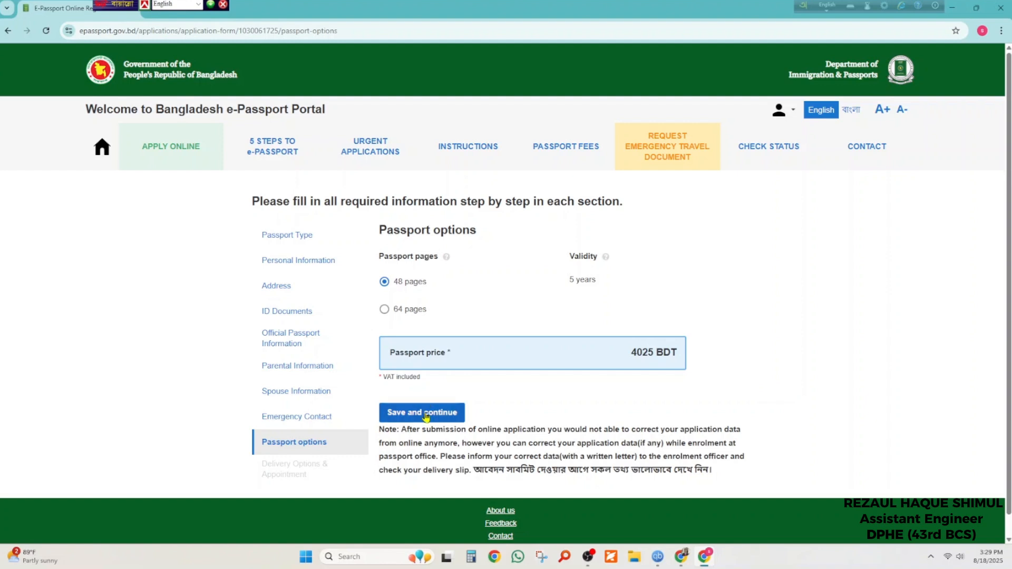
click(426, 413)
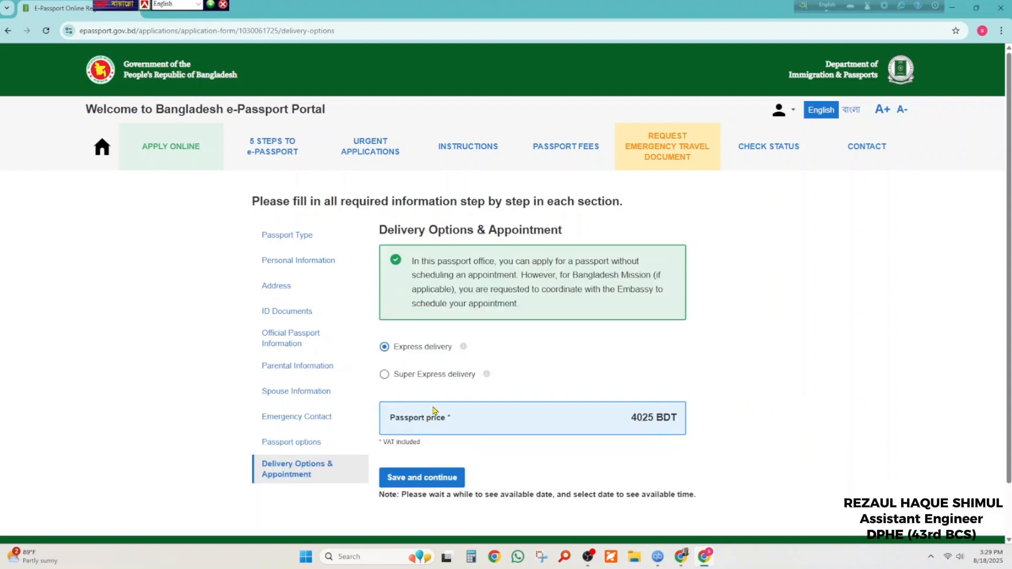
Keep Express delivery at 4025 BDT and save it to reach the application summary
scroll(490, 447, down, 1)
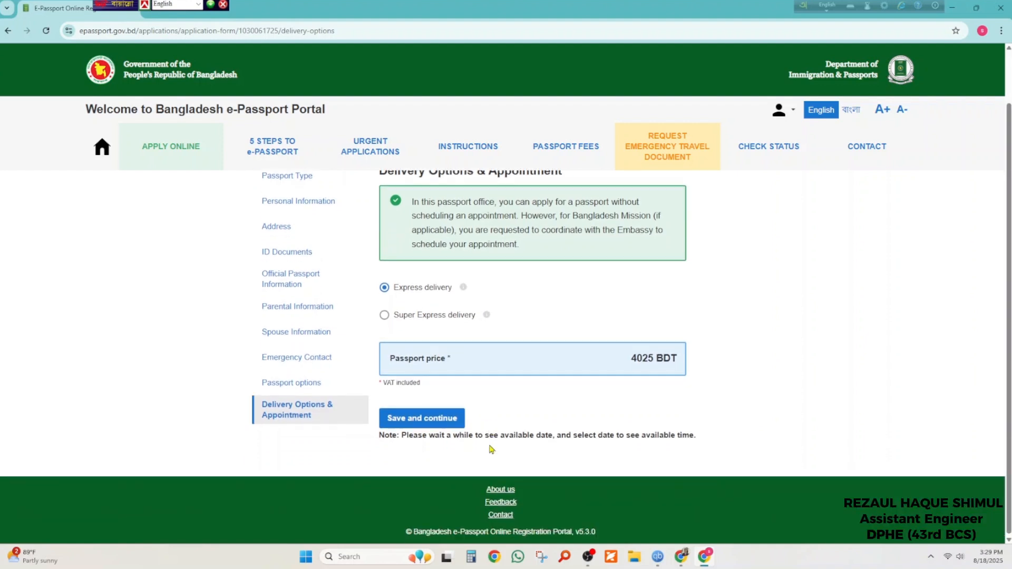
click(384, 316)
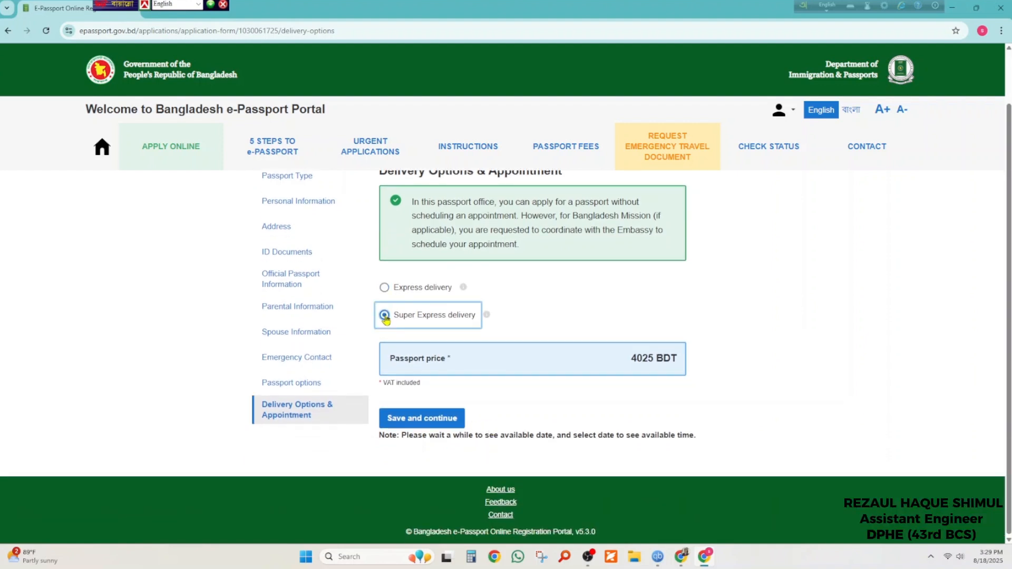
click(384, 287)
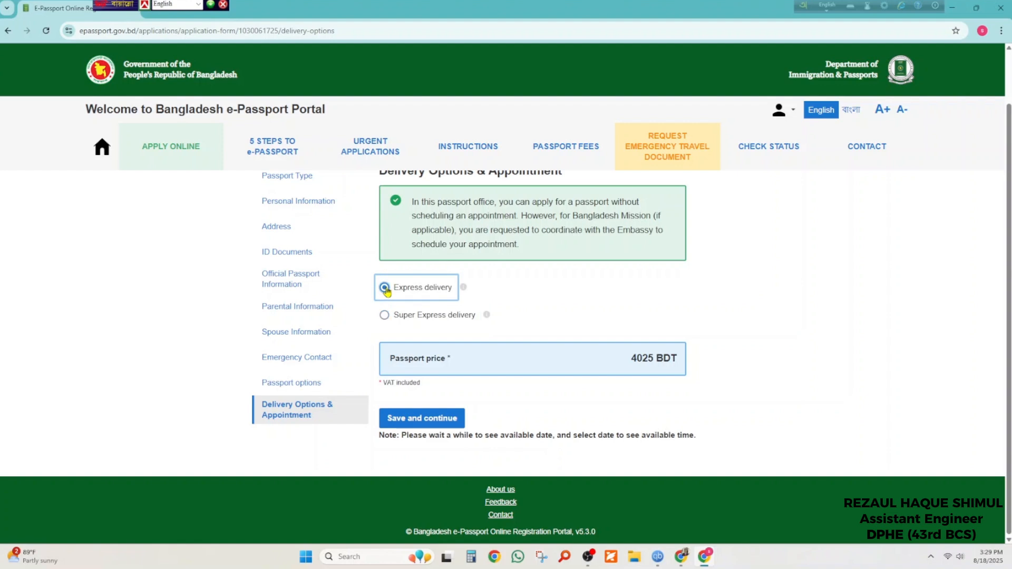
mouse_move(463, 288)
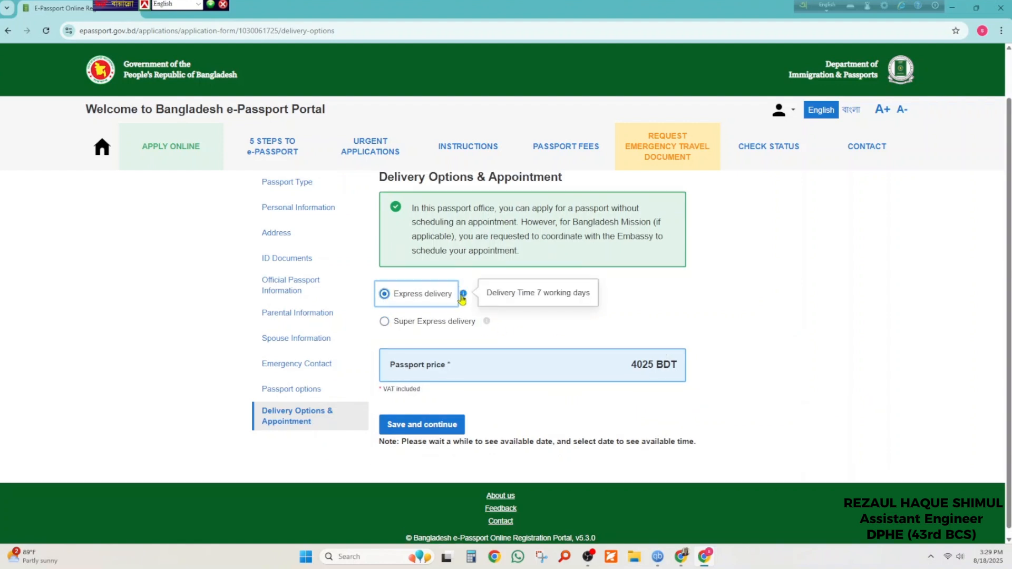
mouse_move(486, 324)
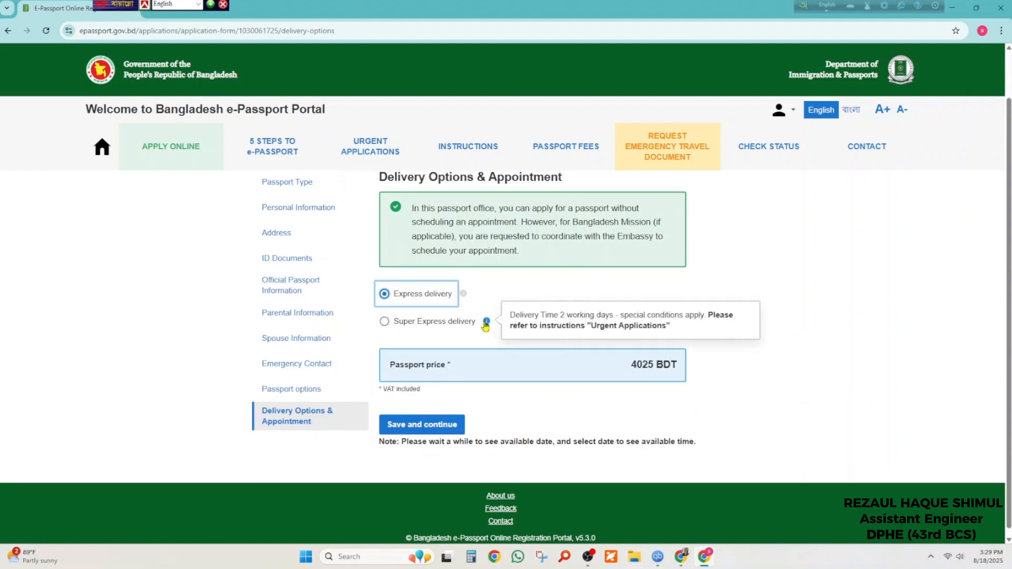
click(432, 431)
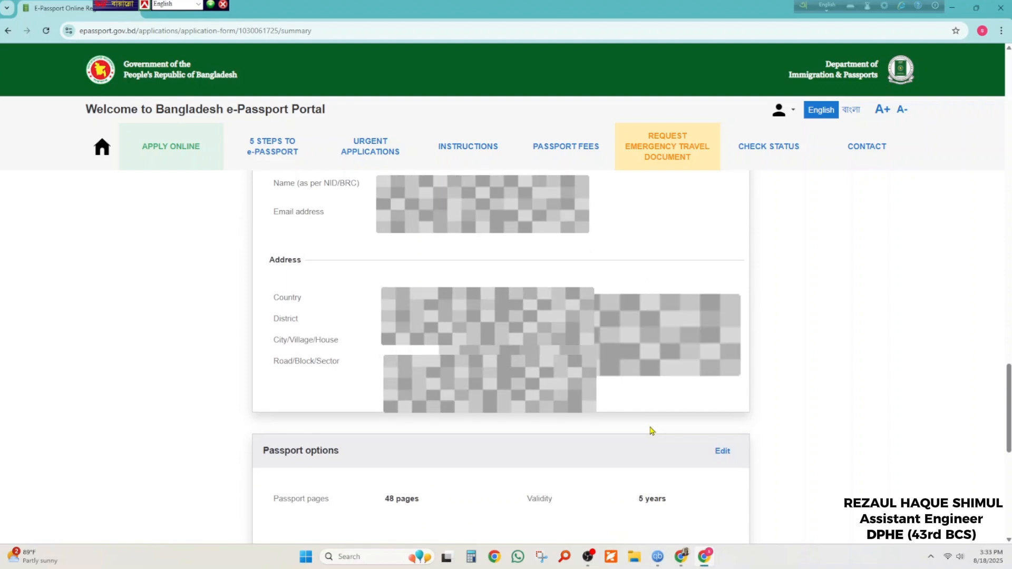
Tick the declaration of consent, then confirm the application data to proceed to payment
scroll(652, 431, down, 4)
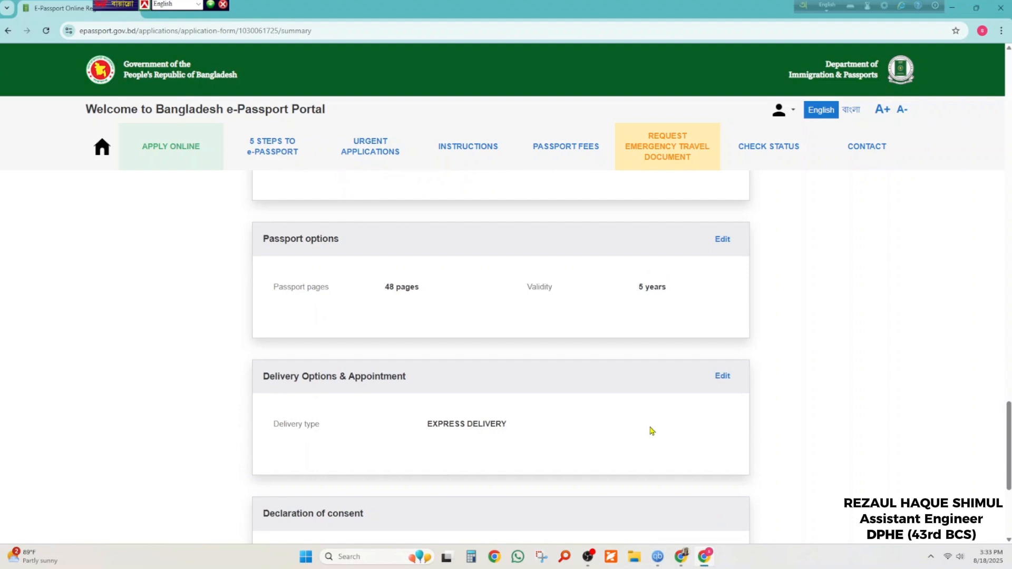
scroll(653, 431, down, 3)
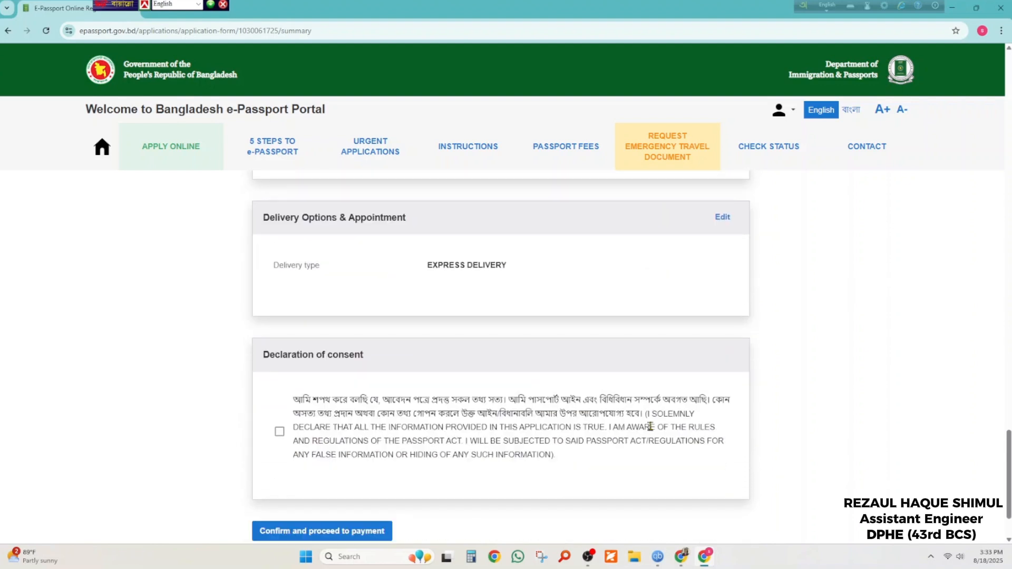
scroll(651, 427, down, 2)
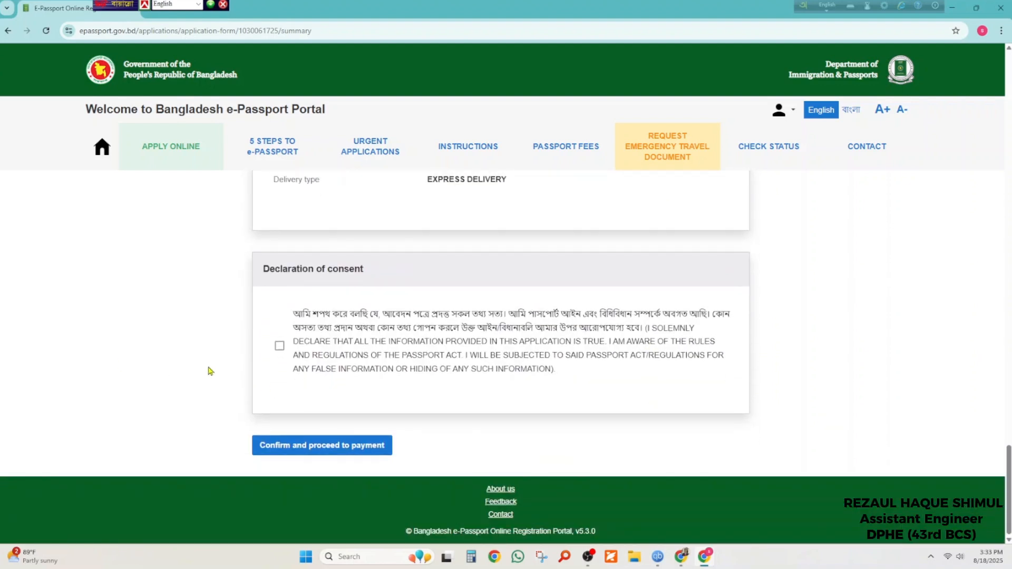
click(279, 346)
click(323, 446)
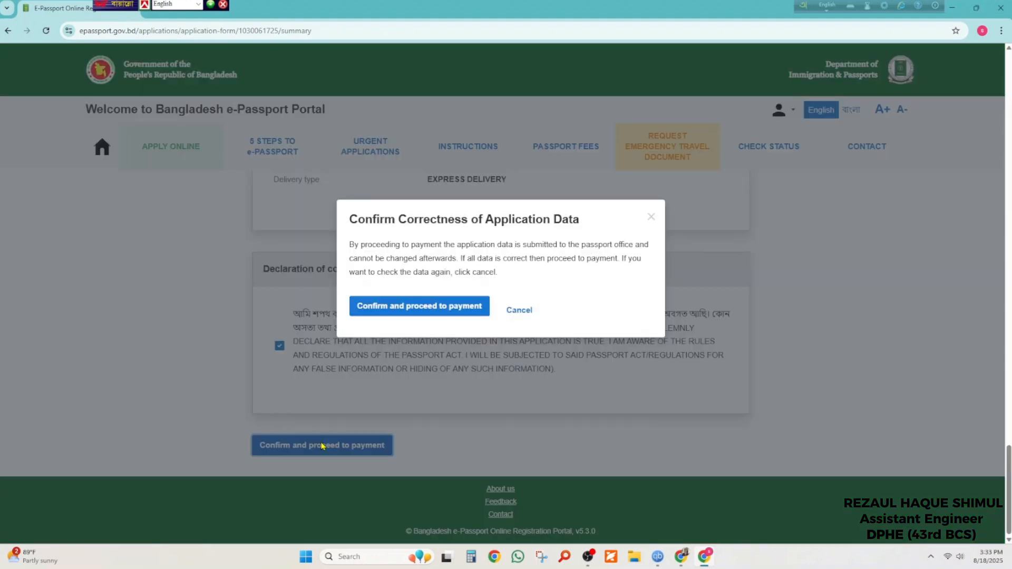
click(370, 307)
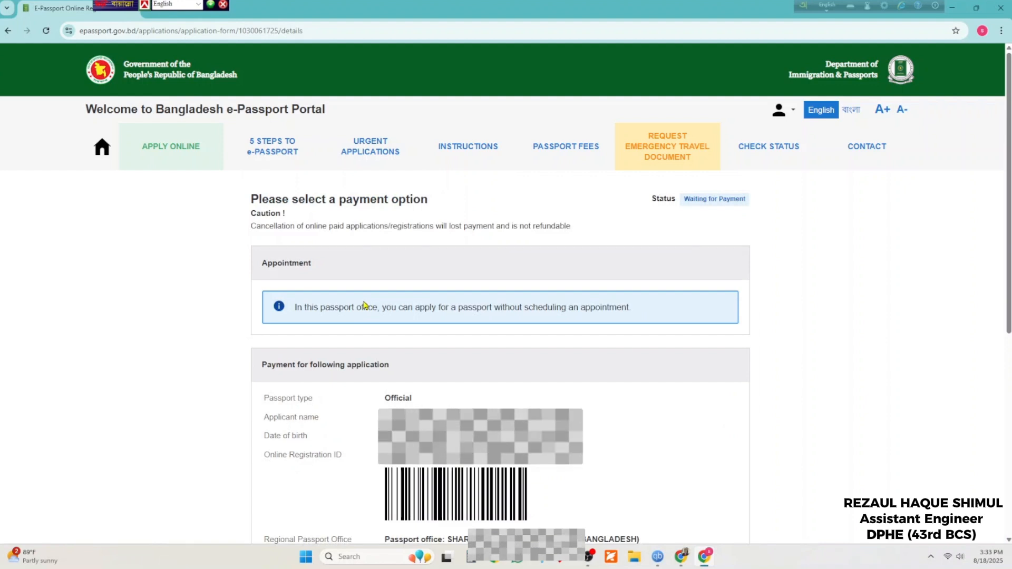
Select Online payment and continue to the ekpay gateway for the 4025 BDT fee
scroll(452, 335, down, 4)
scroll(453, 340, down, 3)
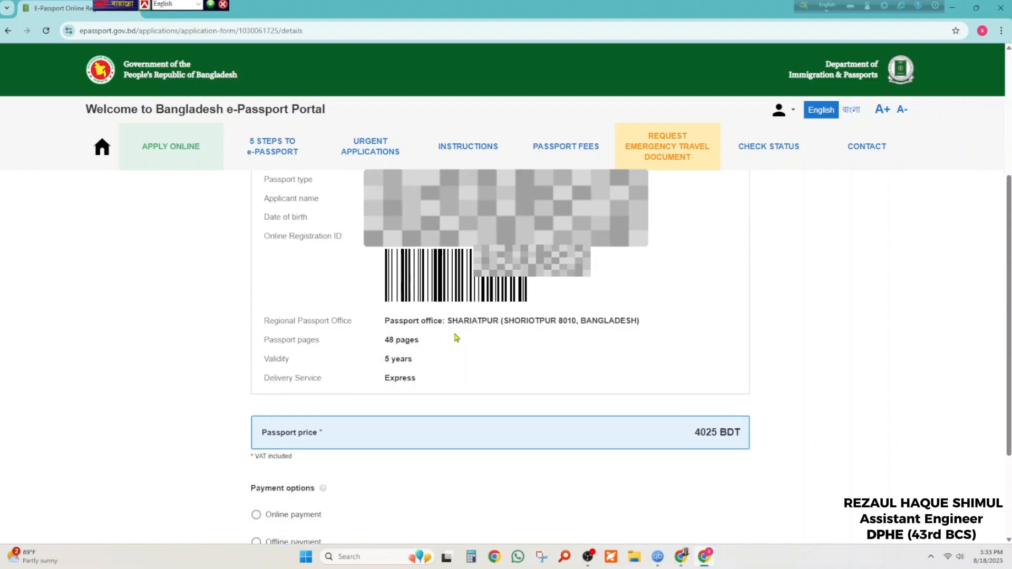
click(275, 377)
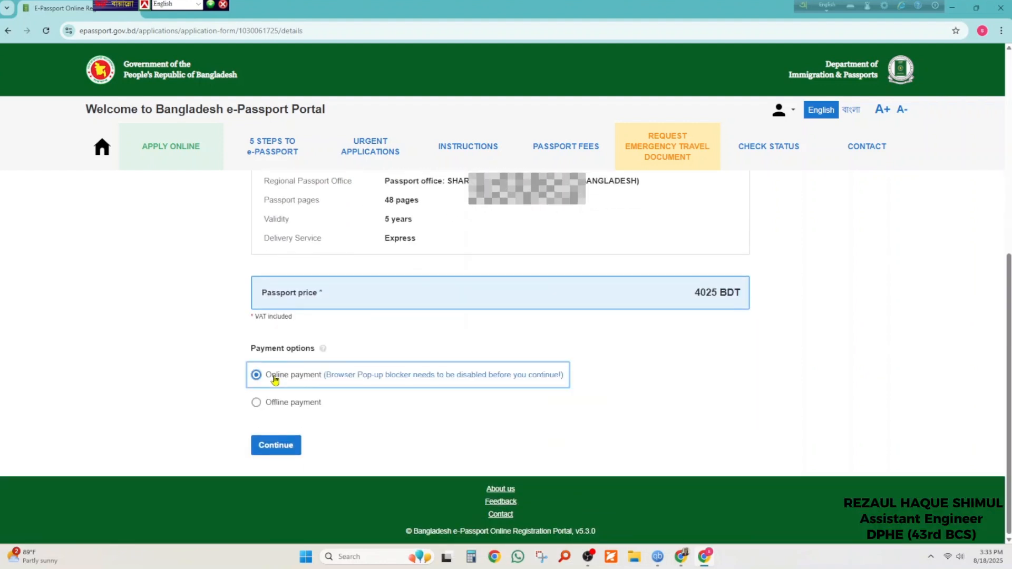
click(285, 446)
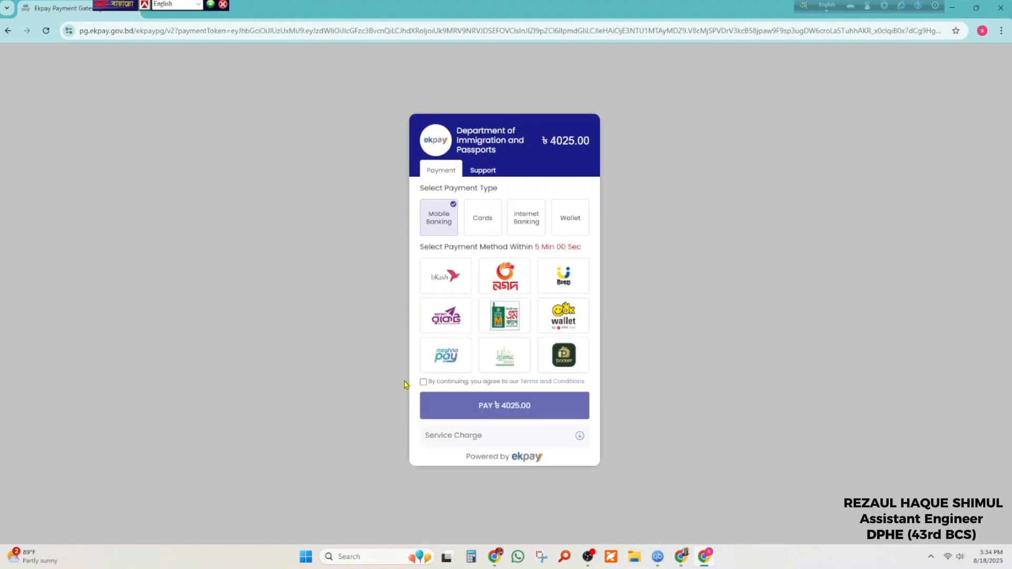
Pay the 4062.03 total by VISA card after accepting the Terms and Conditions
click(485, 228)
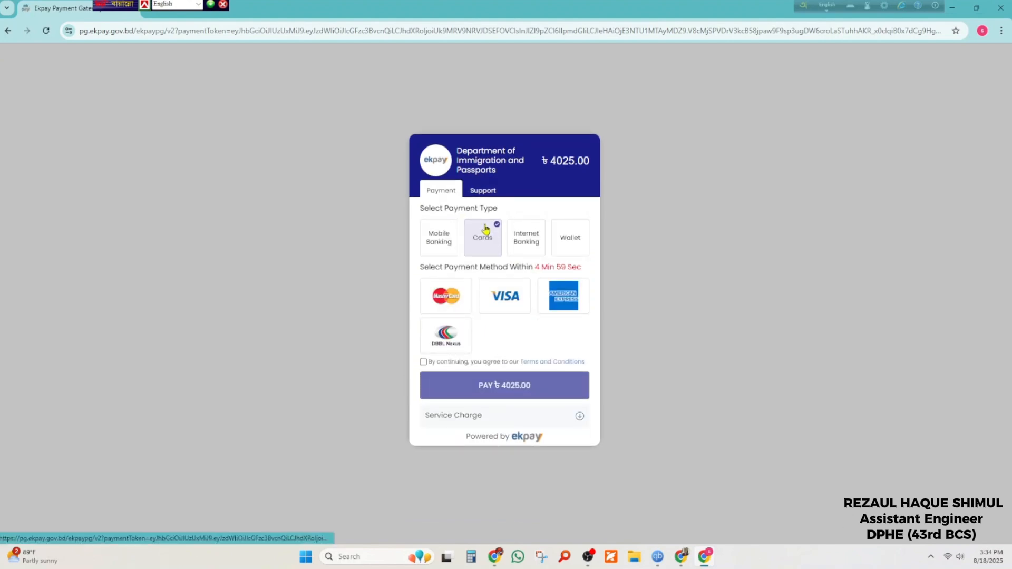
click(510, 314)
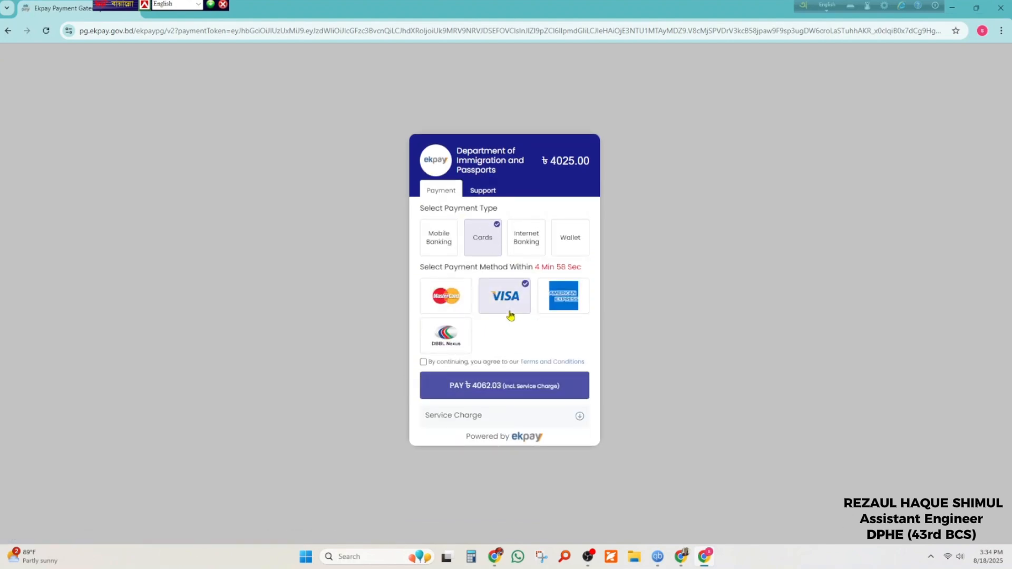
click(509, 385)
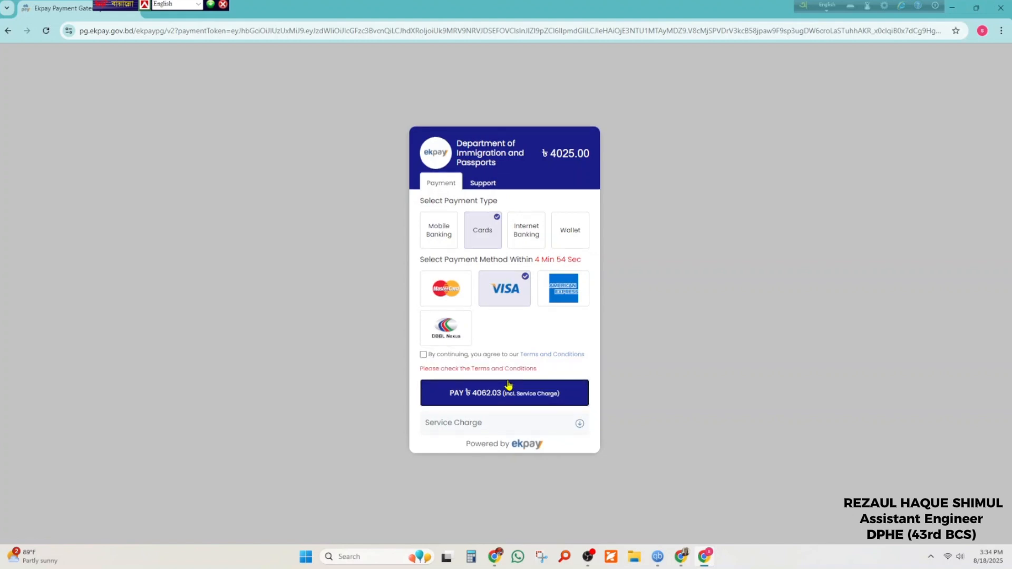
click(423, 354)
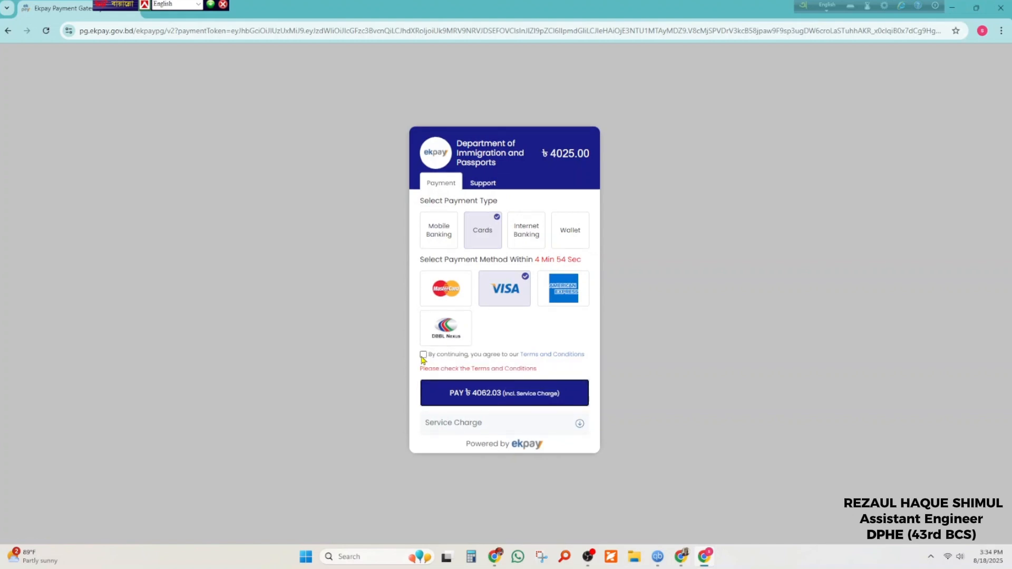
click(508, 395)
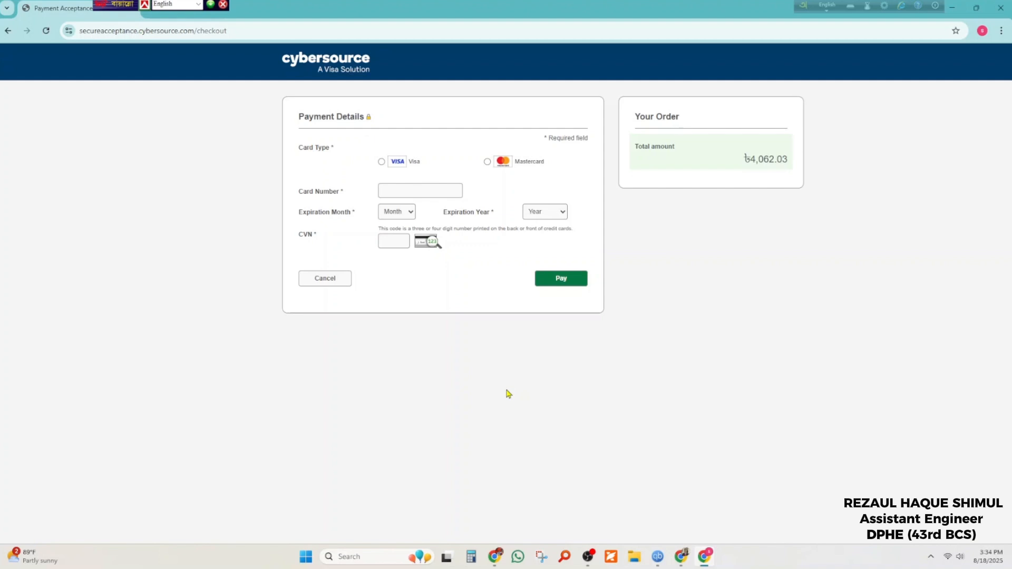
Enter the card details and authorise the 4062.03 BDT payment with the one-time password
click(388, 191)
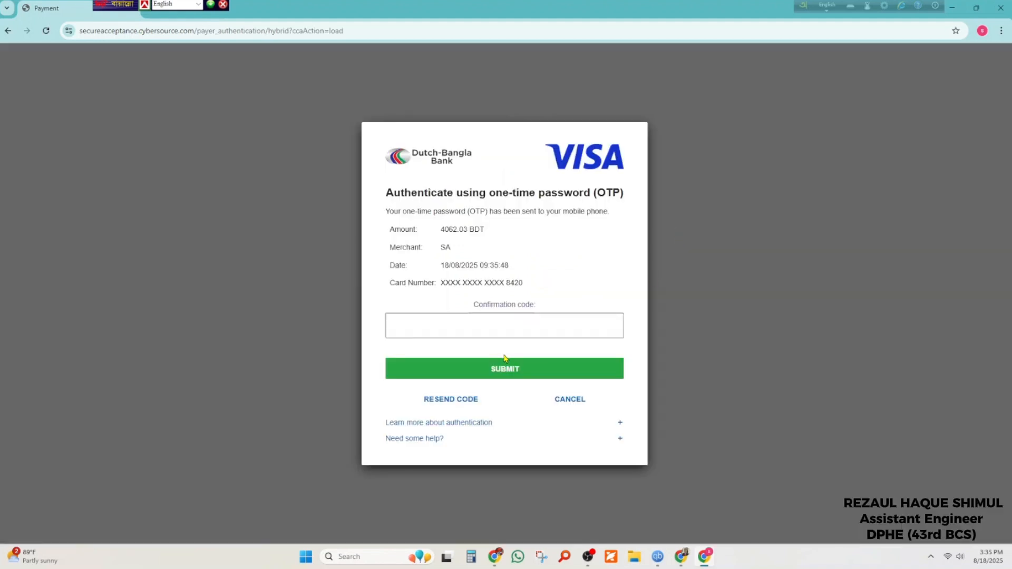
click(515, 333)
text(82)
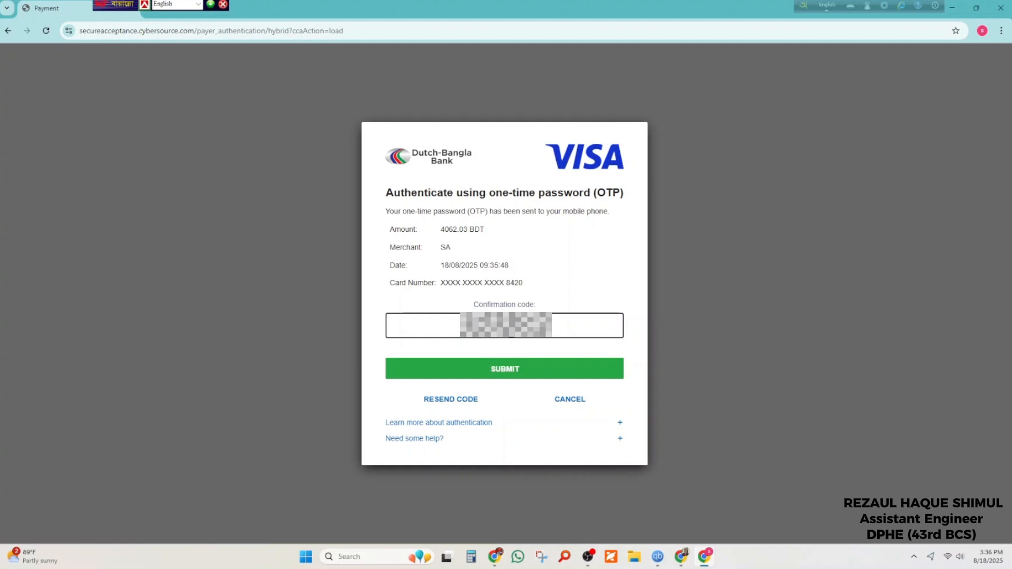
click(530, 378)
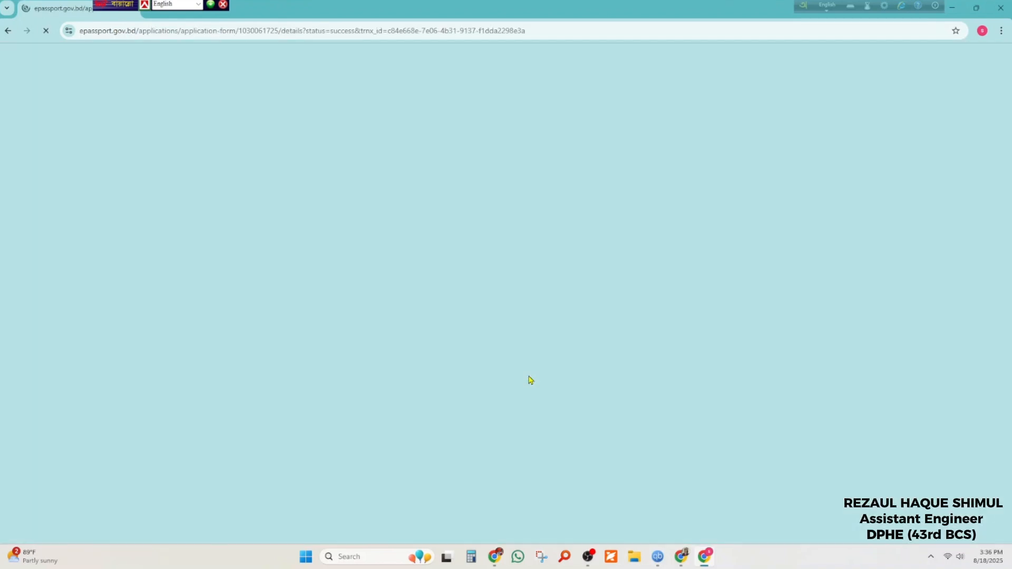
Run the payment check, dismiss the transaction-not-found notice, and go to the CHECK STATUS page
scroll(530, 380, down, 5)
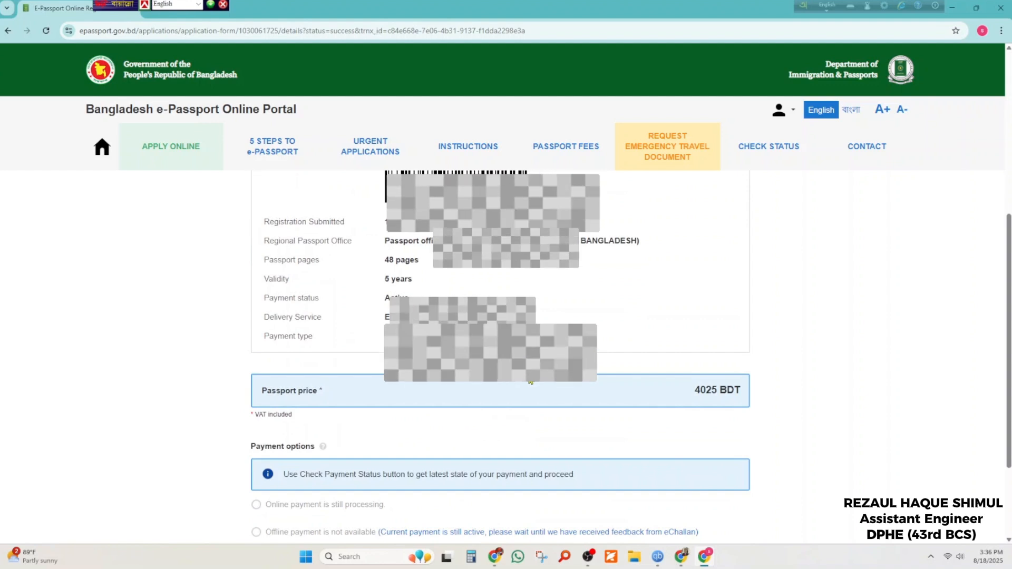
scroll(530, 381, down, 2)
click(686, 469)
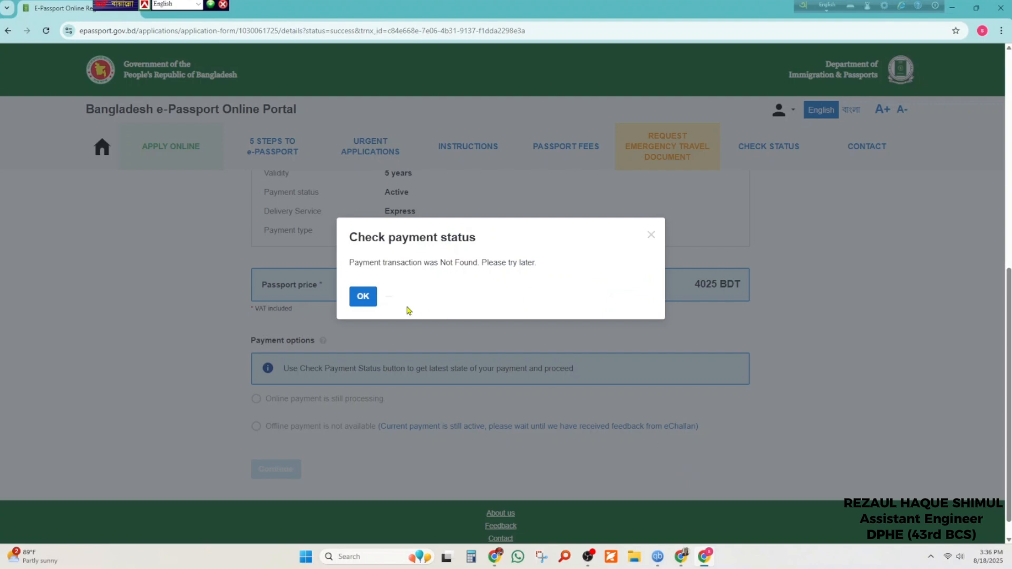
click(363, 296)
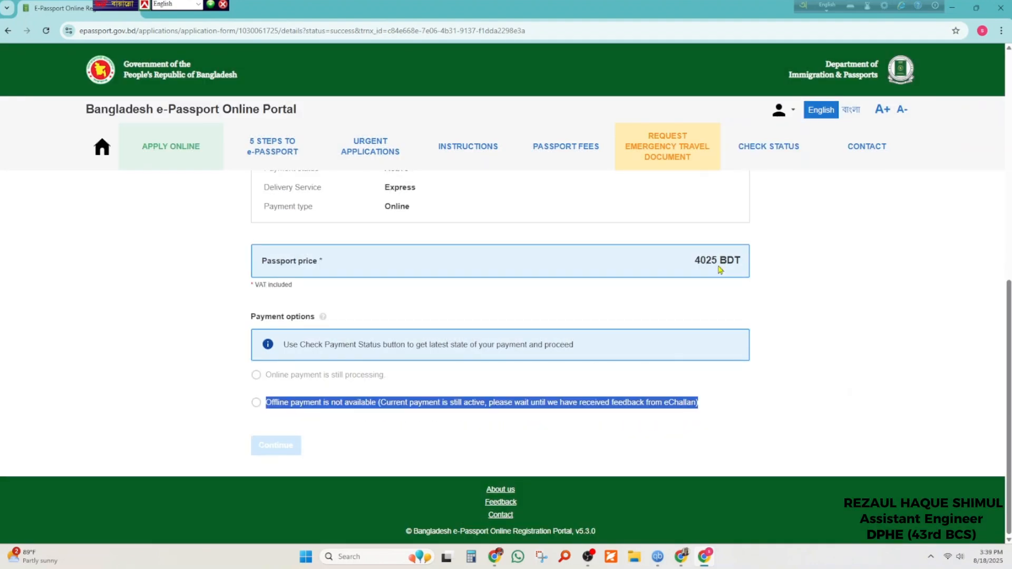
scroll(651, 377, up, 5)
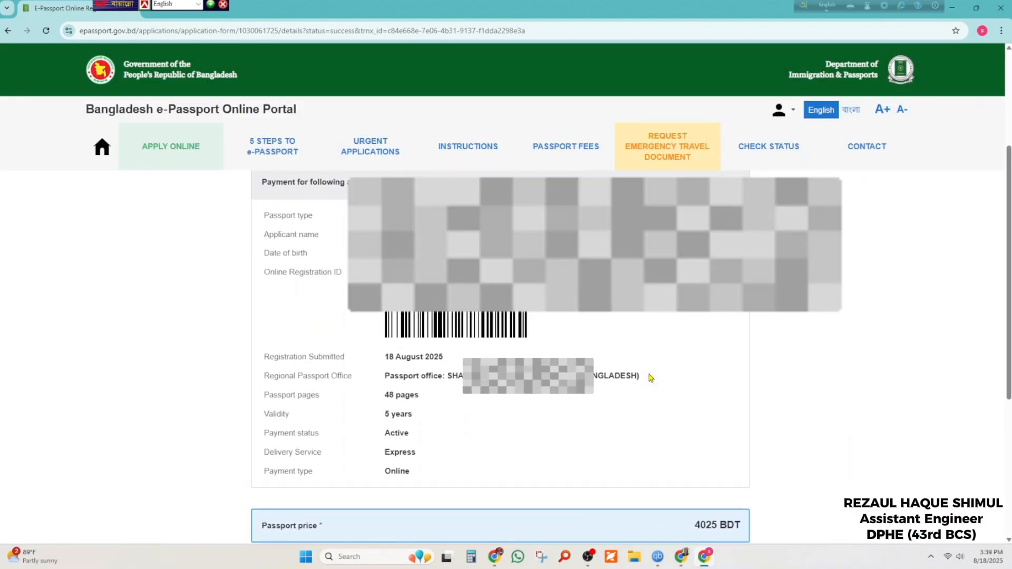
click(733, 158)
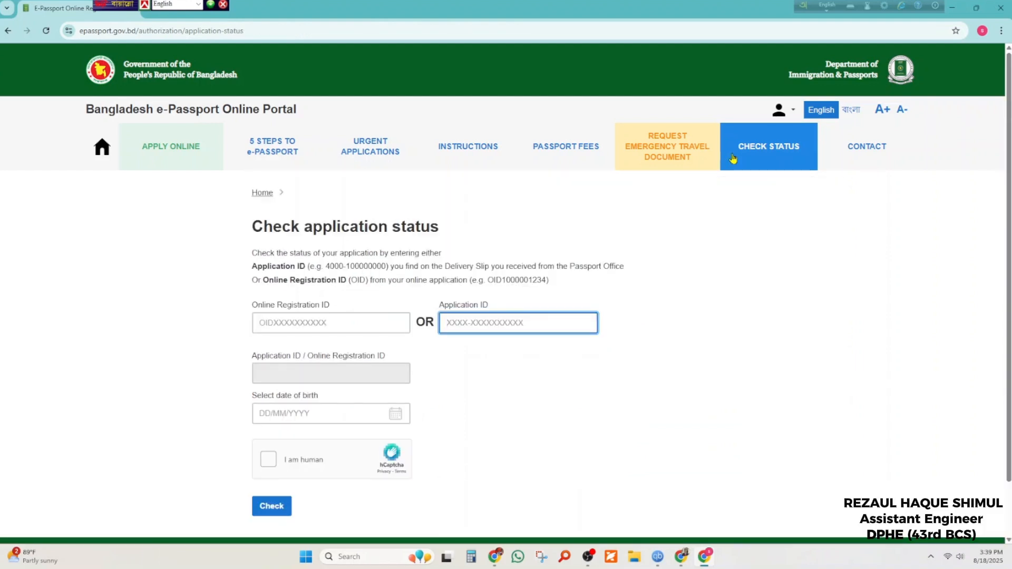
Look up the status using the pasted Online Registration ID, date of birth and hCaptcha check
click(329, 323)
key(ctrl+v)
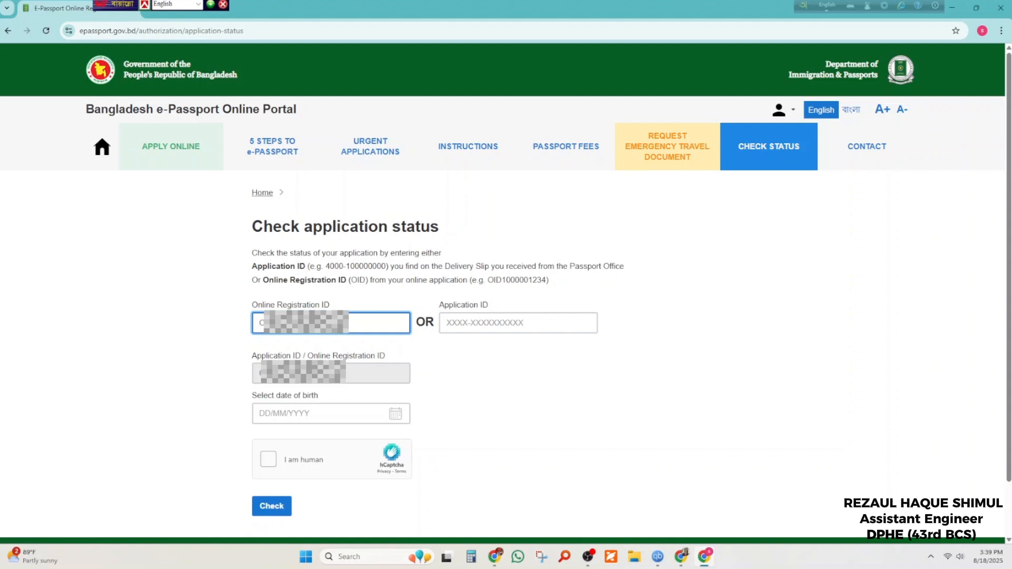
click(355, 411)
scroll(285, 506, down, 2)
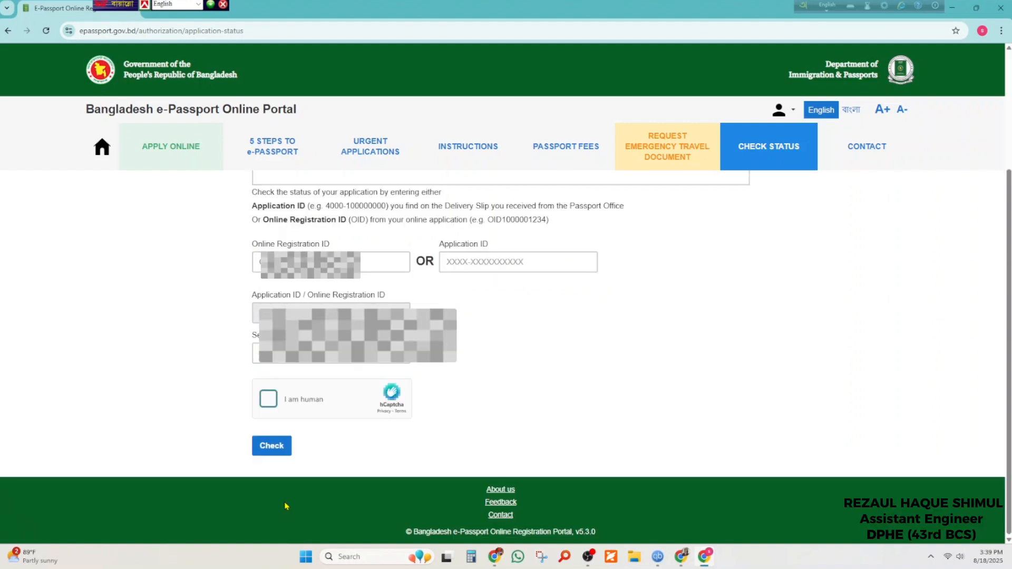
click(269, 400)
click(271, 446)
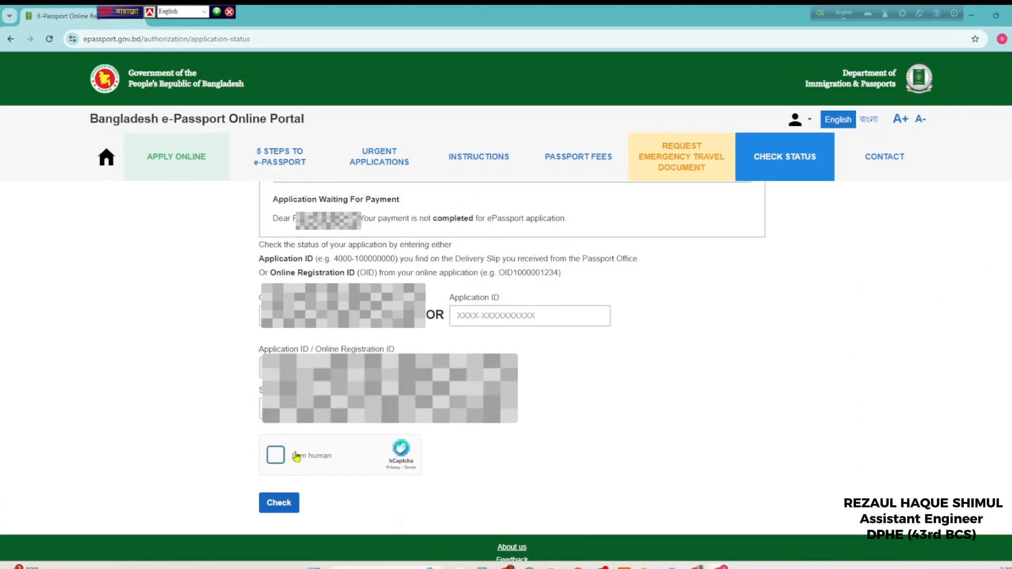
Select the Waiting for Payment status message, then open and close the account options
scroll(297, 456, up, 3)
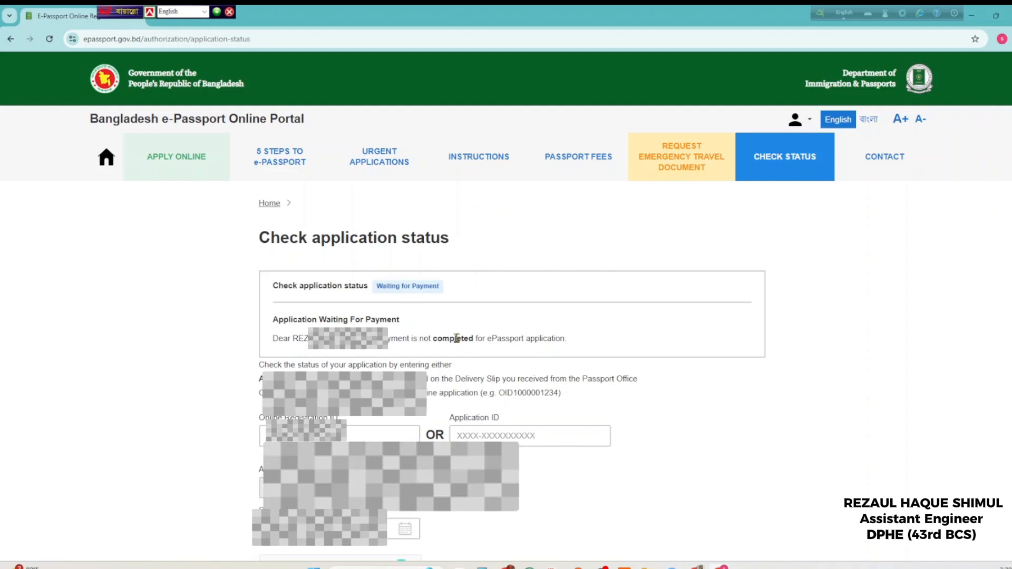
triple_click(456, 338)
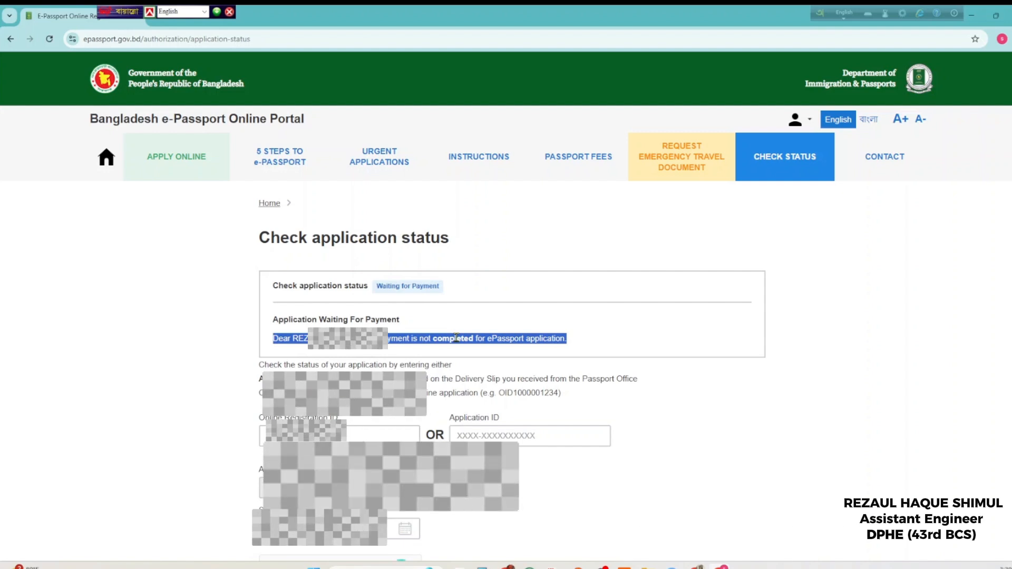
click(810, 122)
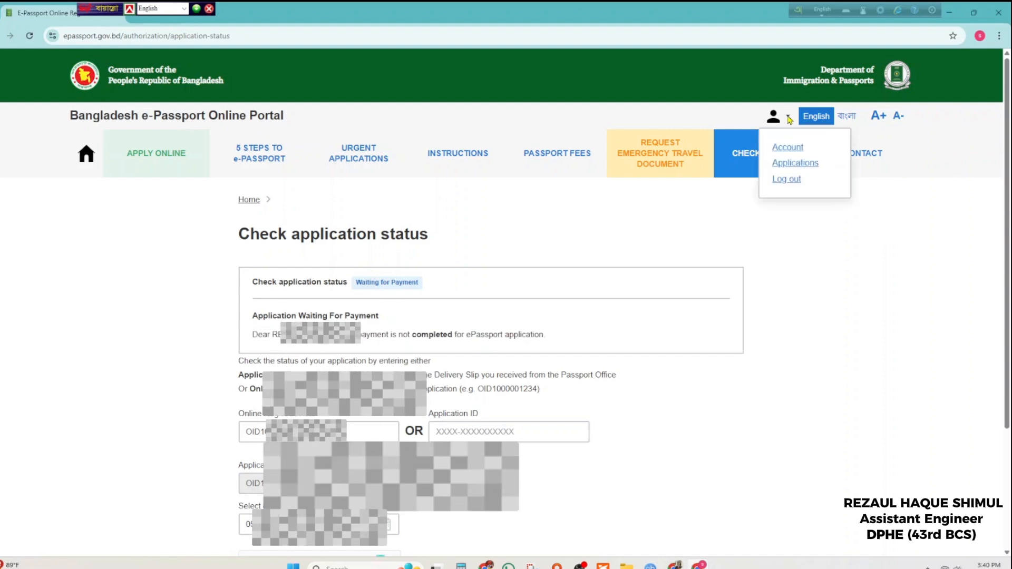
click(619, 256)
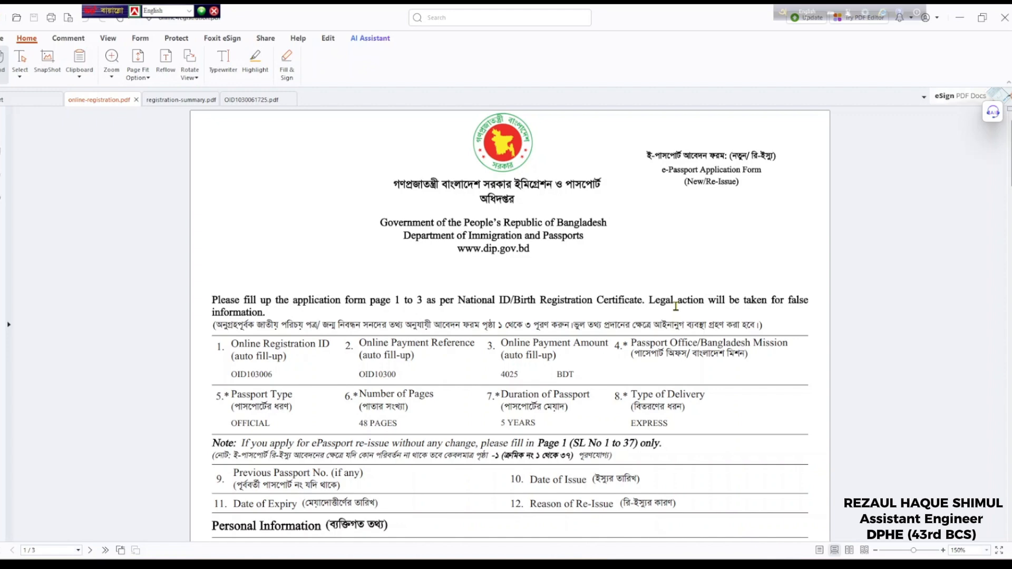
click(174, 100)
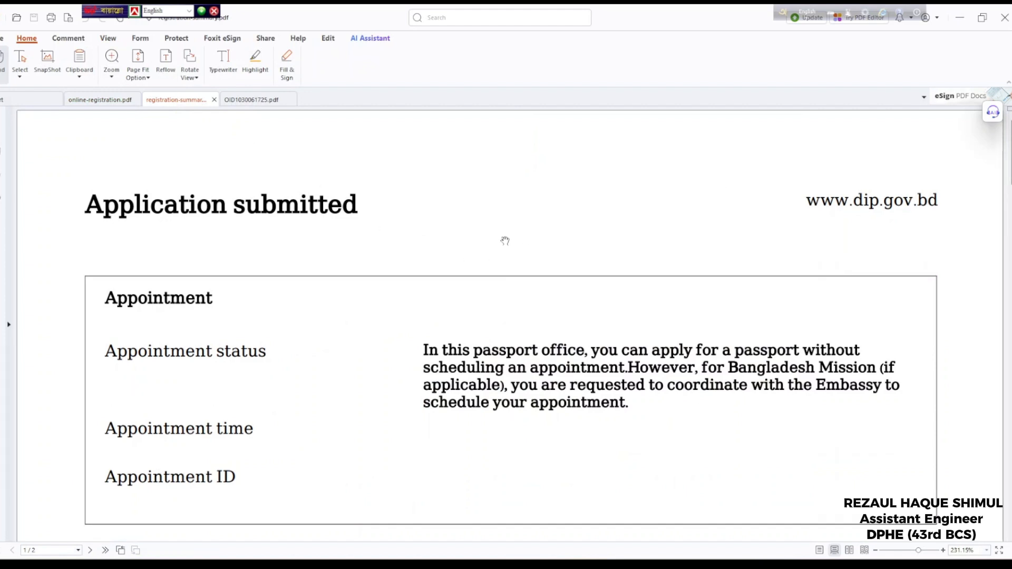
ctrl+scroll(372, 380, down, 2)
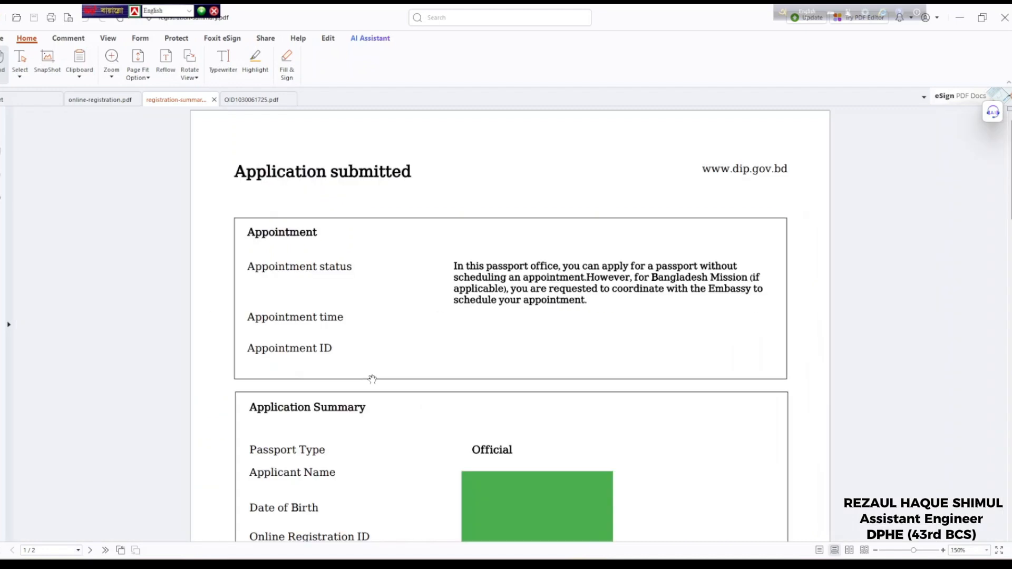
scroll(615, 413, down, 3)
scroll(565, 459, down, 5)
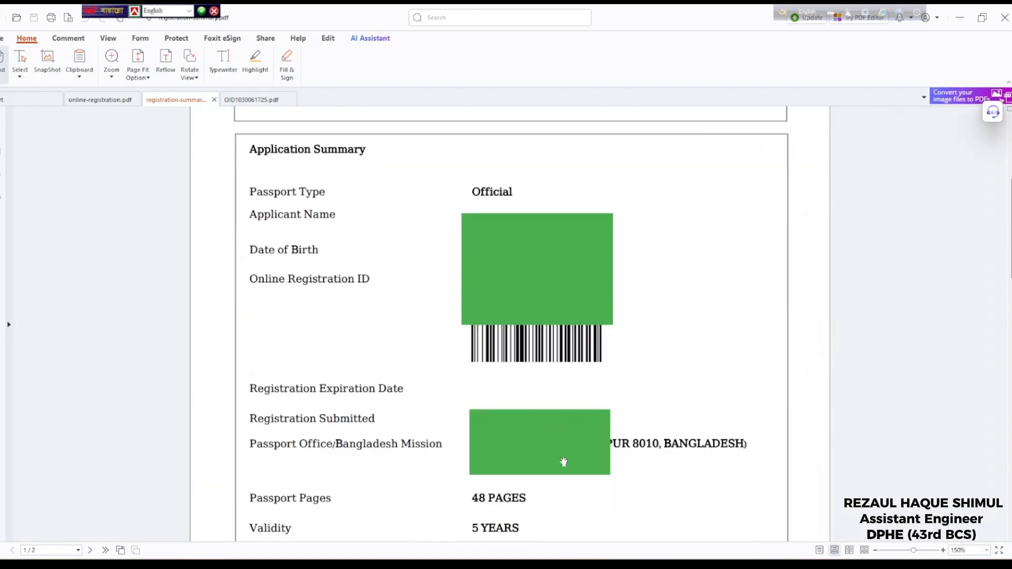
scroll(342, 456, down, 3)
scroll(367, 453, down, 6)
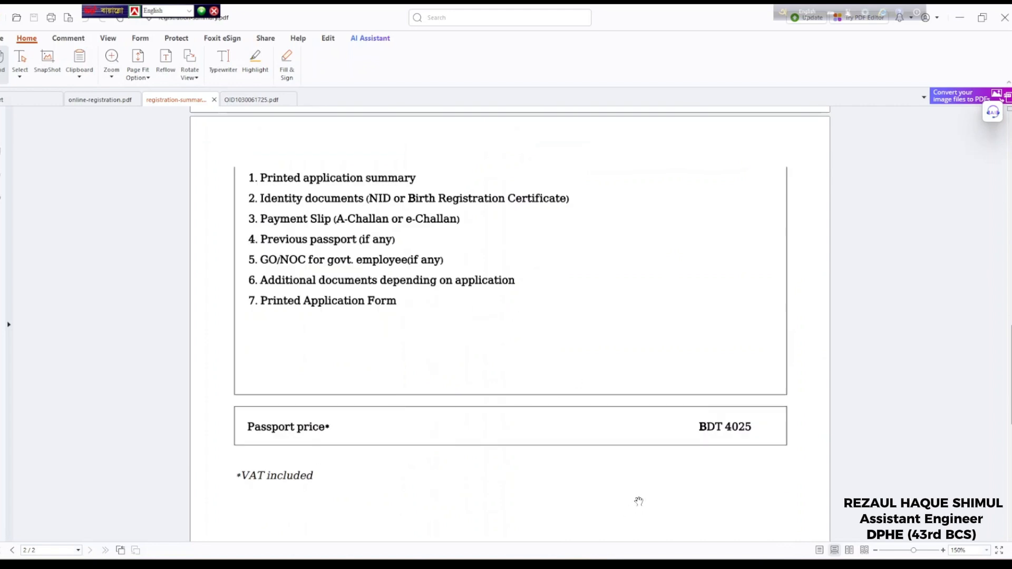
scroll(509, 481, up, 3)
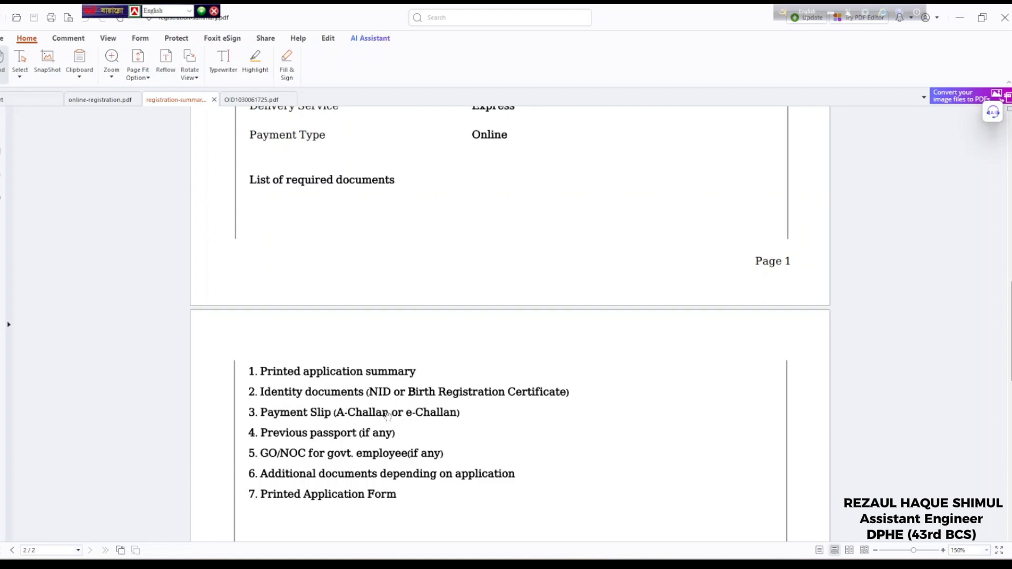
click(253, 104)
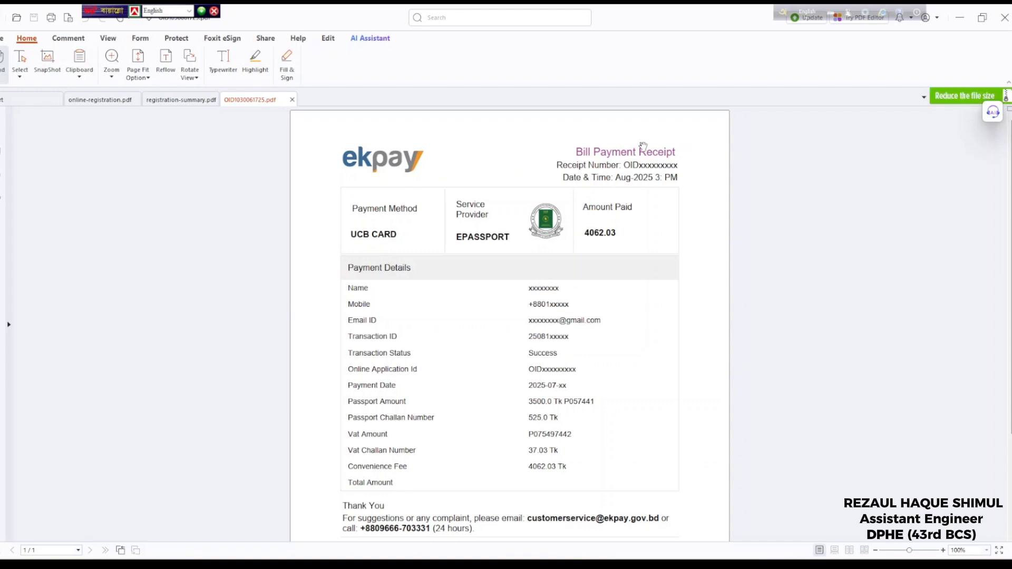
Flip between the registration summary, online-registration form and OID payment receipt PDFs
scroll(619, 241, down, 3)
scroll(615, 244, up, 3)
click(180, 101)
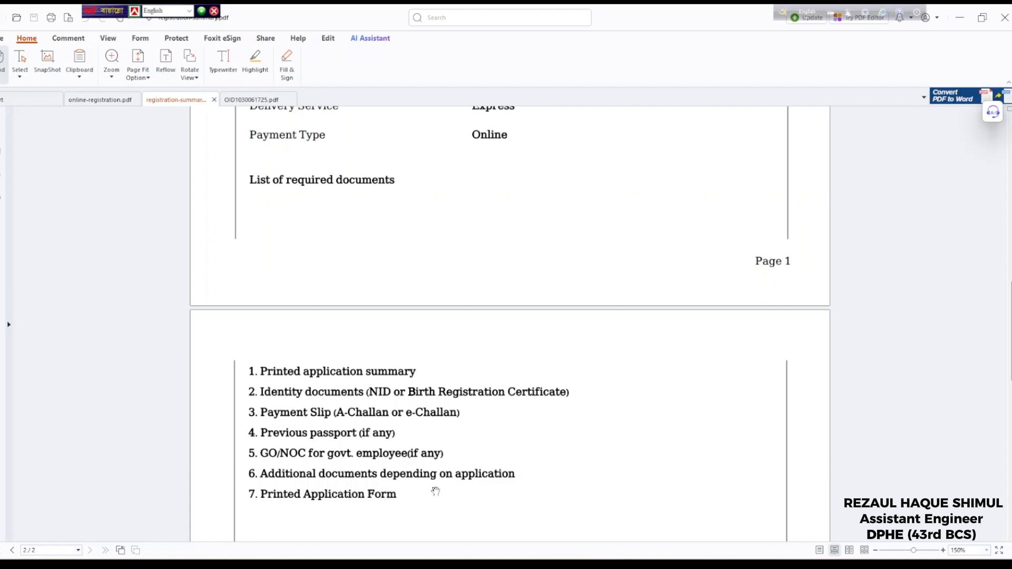
click(99, 99)
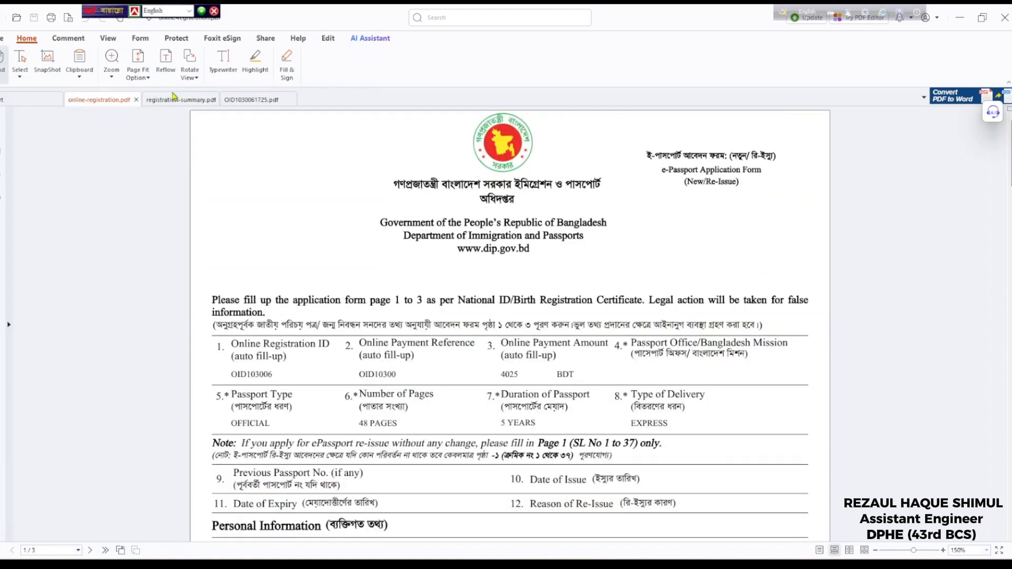
click(232, 100)
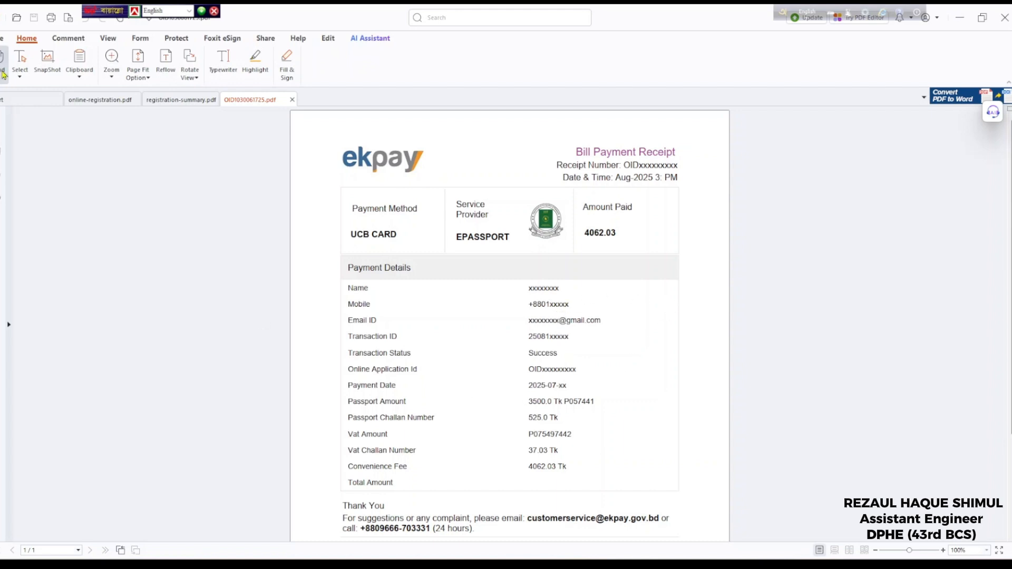
click(174, 100)
click(100, 100)
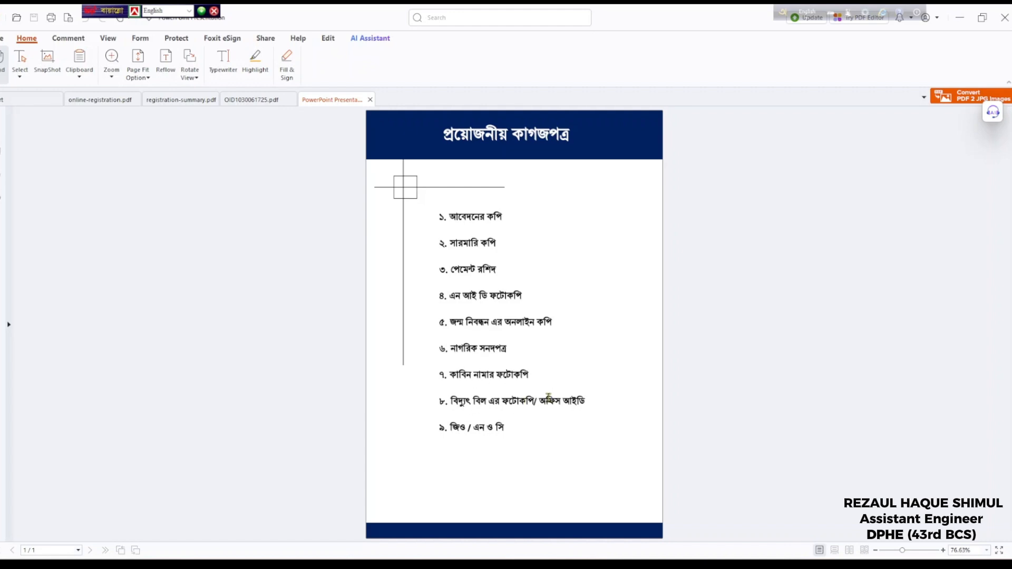
Highlight the office ID words in item 8 and এন ও সি in item 9, then return to online-registration.pdf
drag(548, 396, 601, 402)
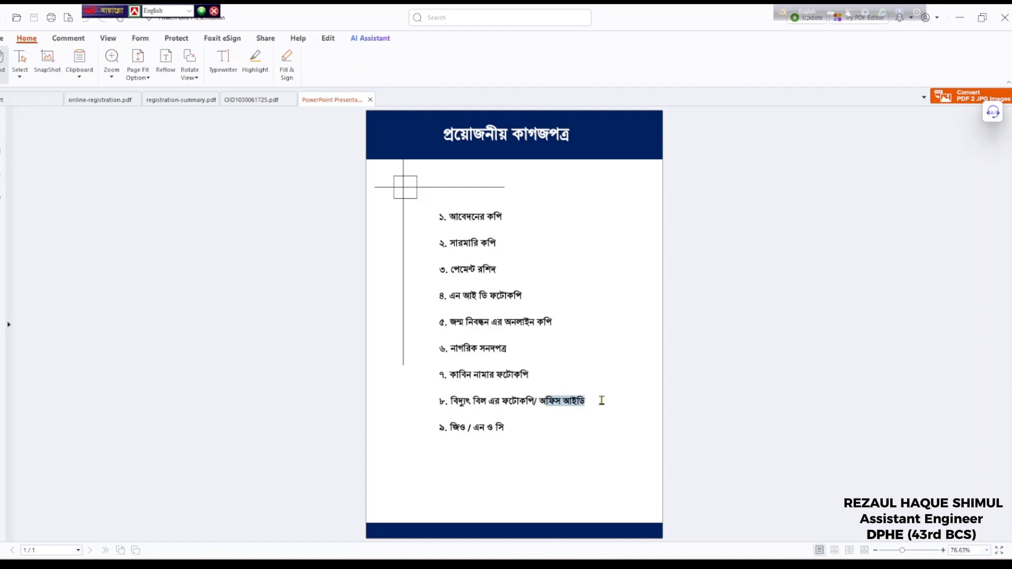
click(480, 428)
double_click(479, 427)
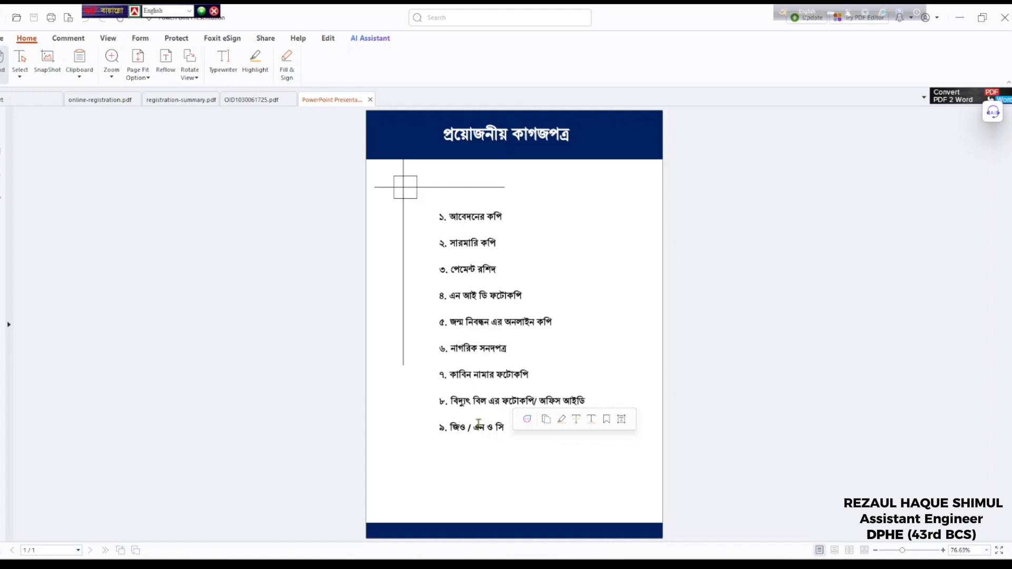
drag(474, 427, 505, 427)
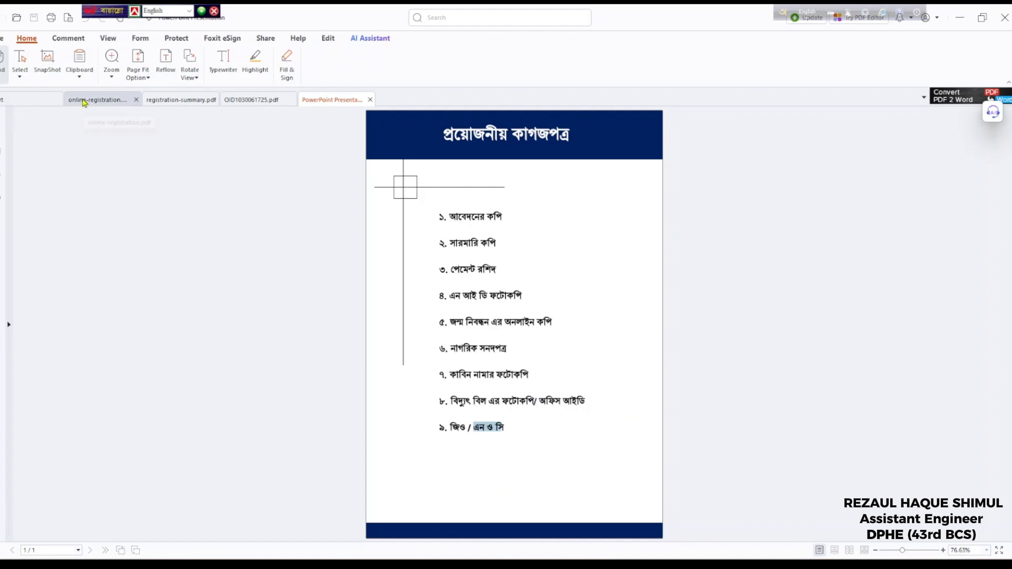
click(112, 101)
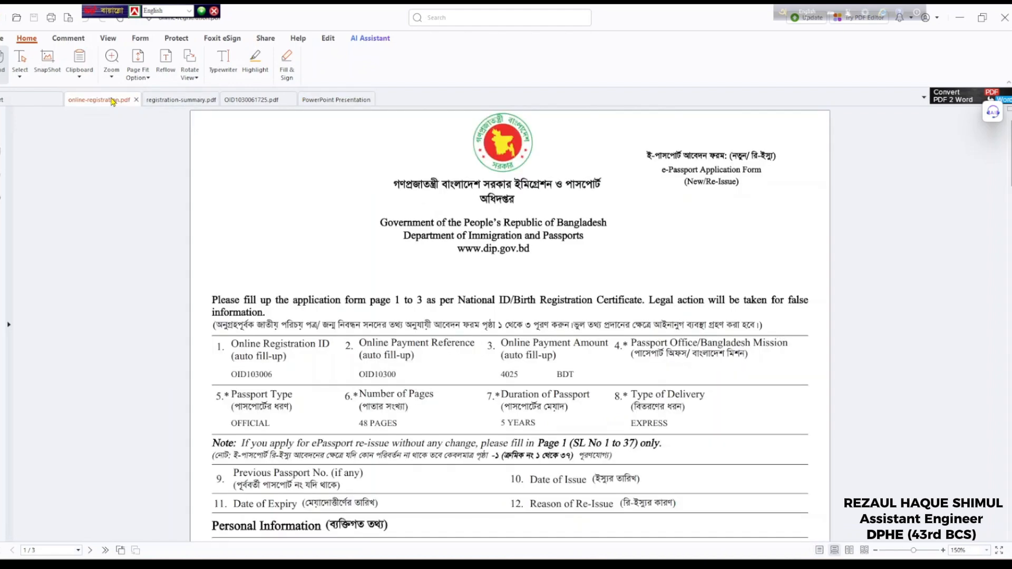